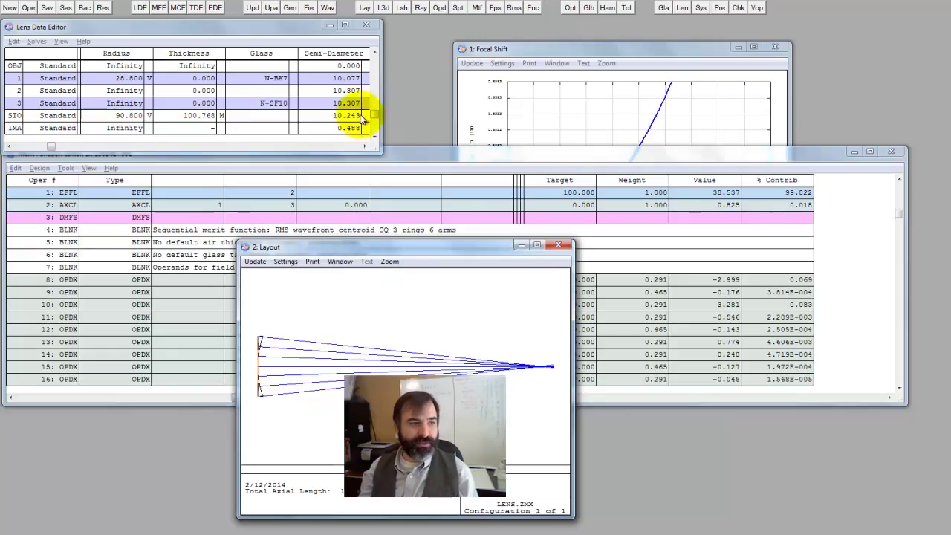
Step: Start a new lens without saving, insert two surfaces before the stop, and hide the Comment column
left_click(20, 6)
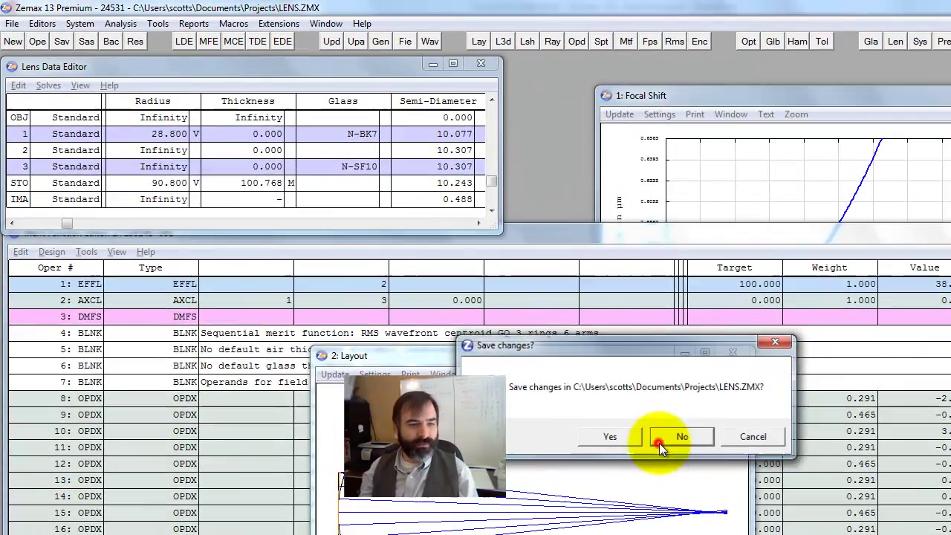
left_click(632, 401)
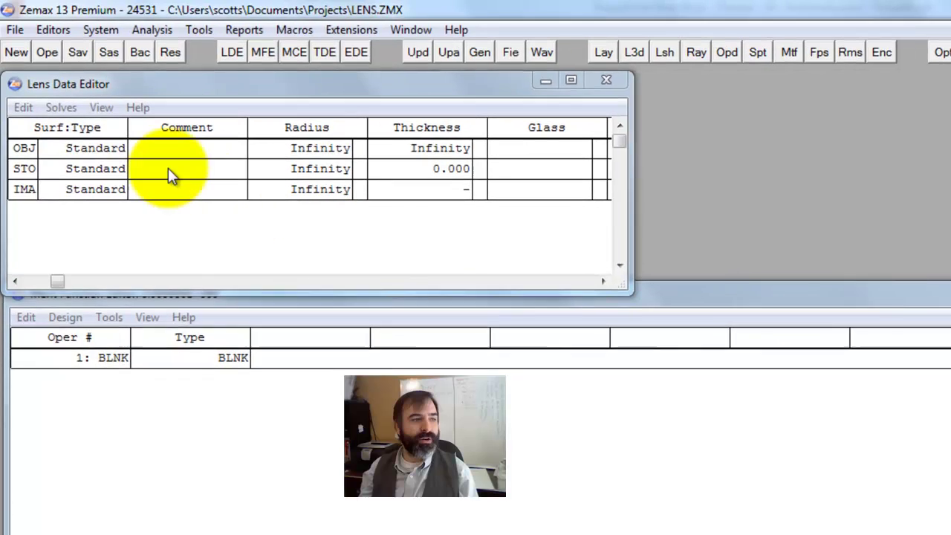
left_click(136, 136)
key("Insert")
key("Insert")
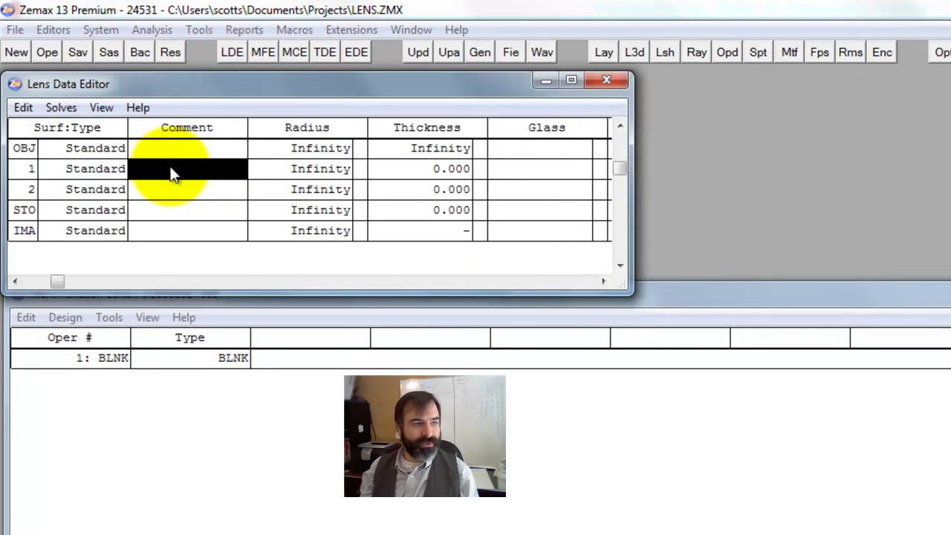
key("Insert")
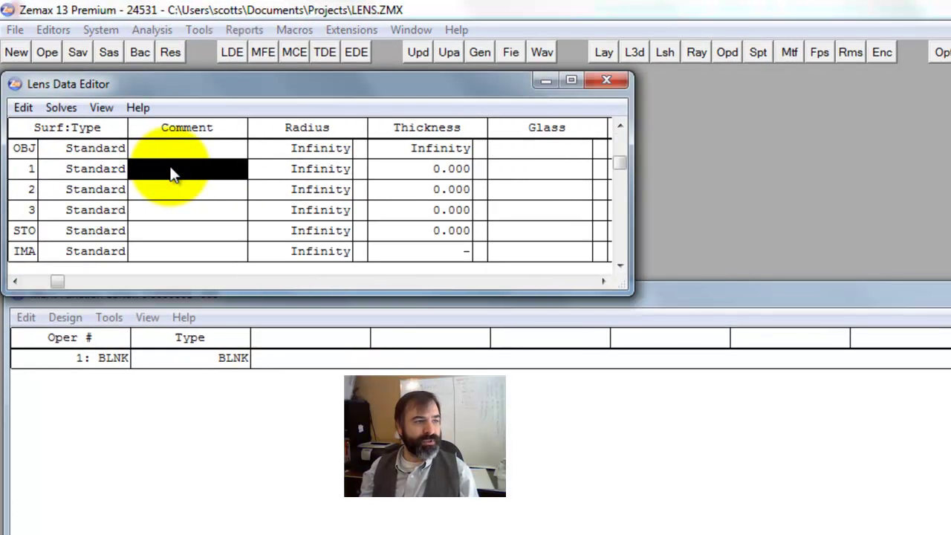
left_click(101, 107)
left_click(119, 127)
Step: Assign N-BK7 glass to surface 1 and N-SF10 to surface 3
left_click(382, 178)
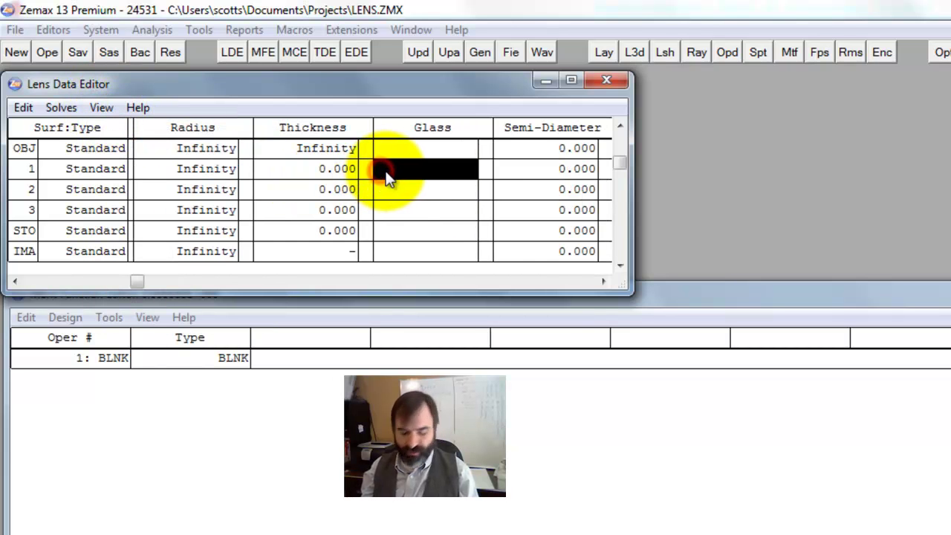
type("n-bk7")
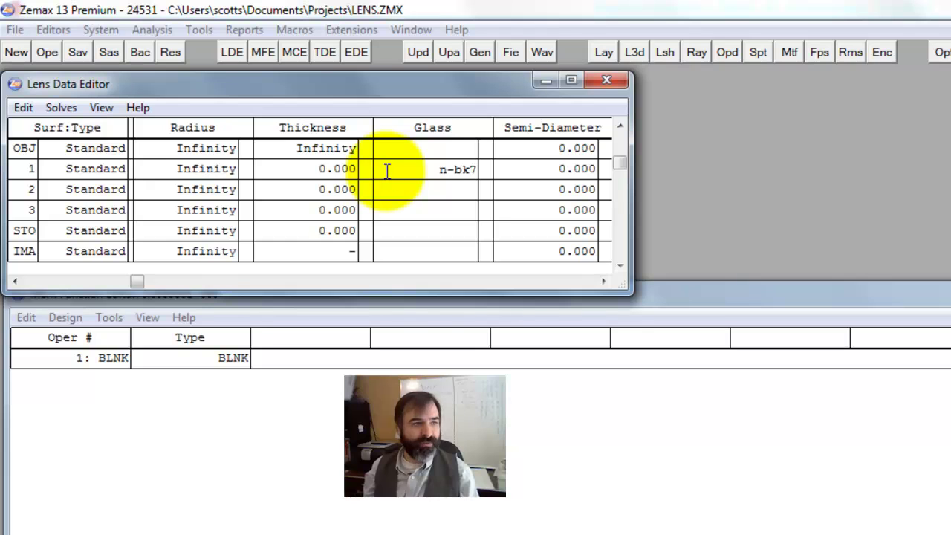
key("Down")
key("Down")
type("n-sf")
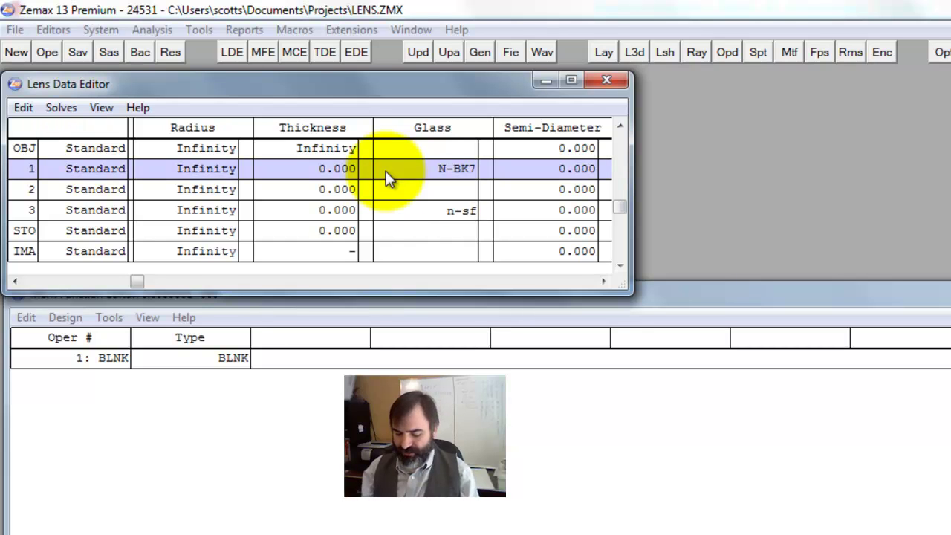
type("10")
key("Return")
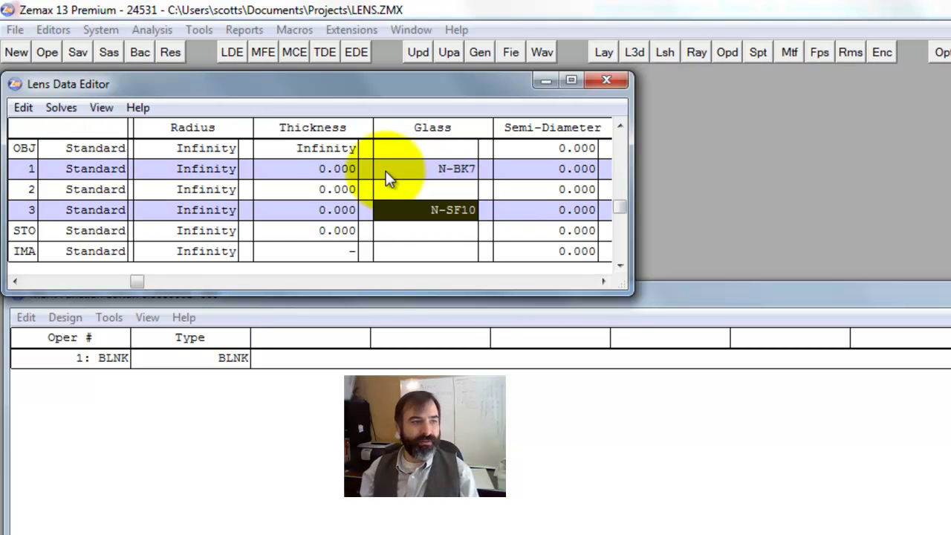
Step: Make the radii of surface 1 and the stop surface variable
left_click(214, 169)
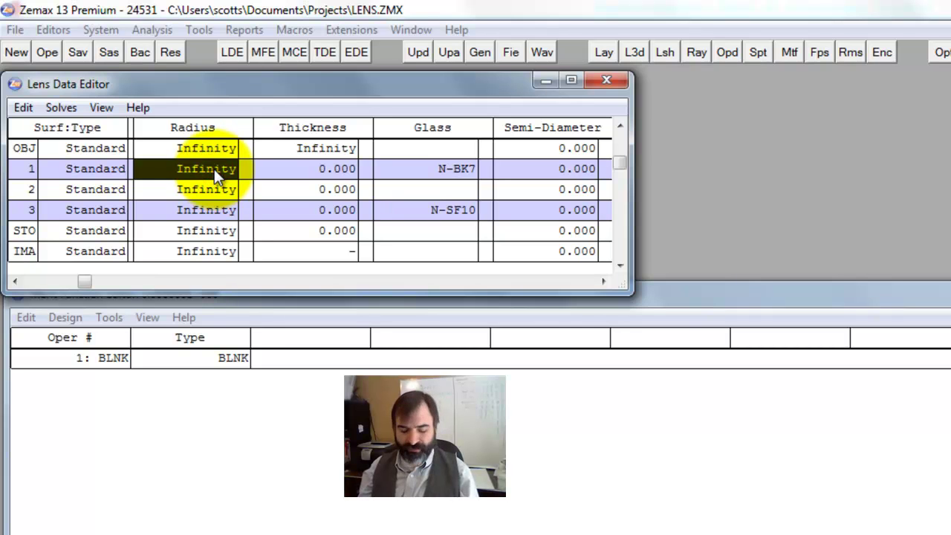
key("ctrl+z")
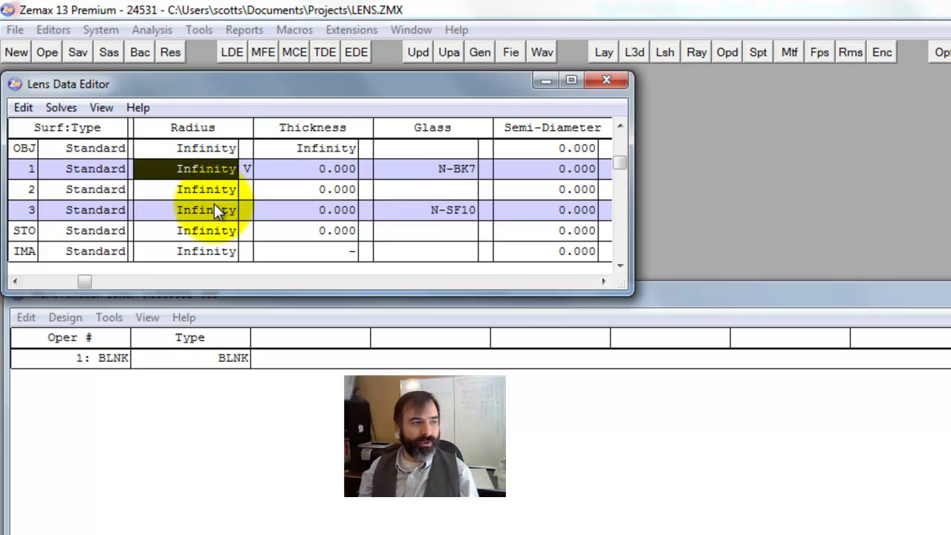
left_click(211, 235)
key("ctrl+z")
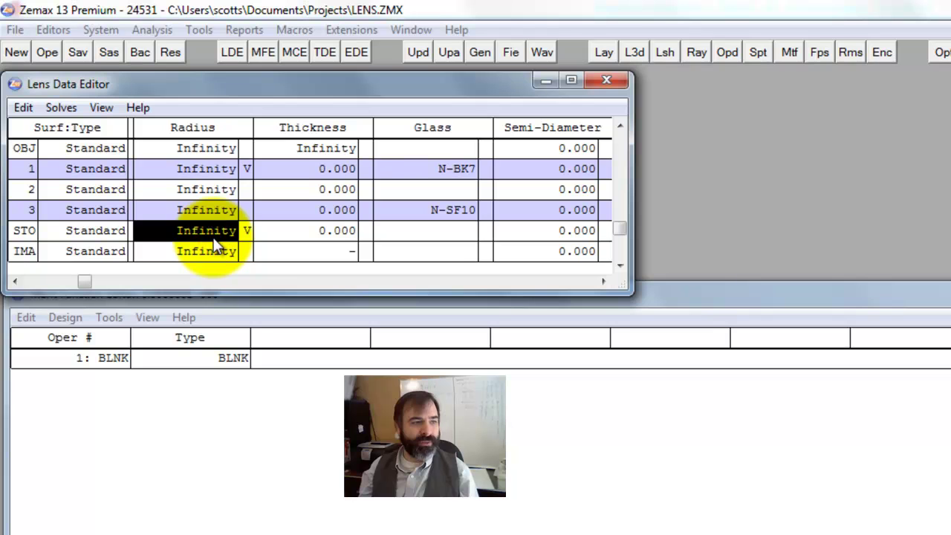
Step: Set surface thicknesses 4, 1 and 2, and make the stop thickness variable
left_click(341, 176)
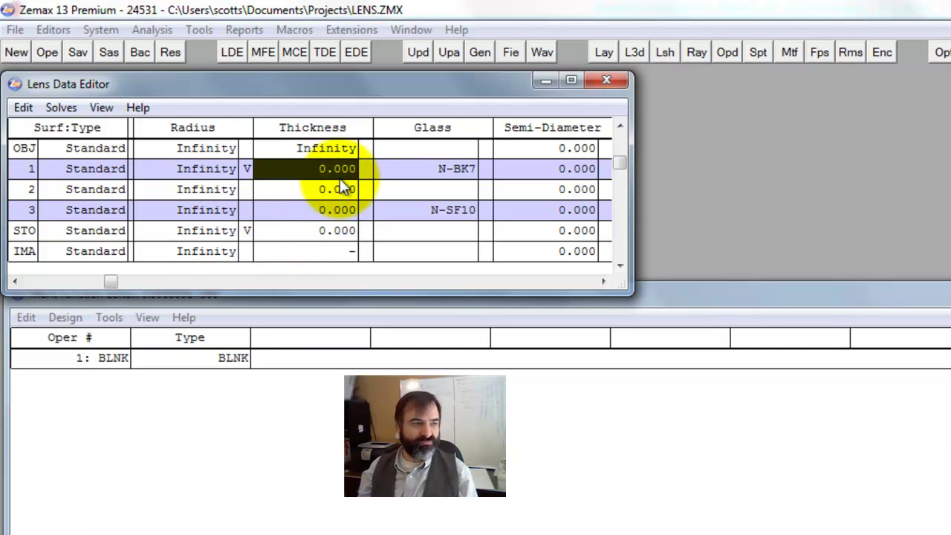
type("4")
left_click(333, 197)
left_click(331, 192)
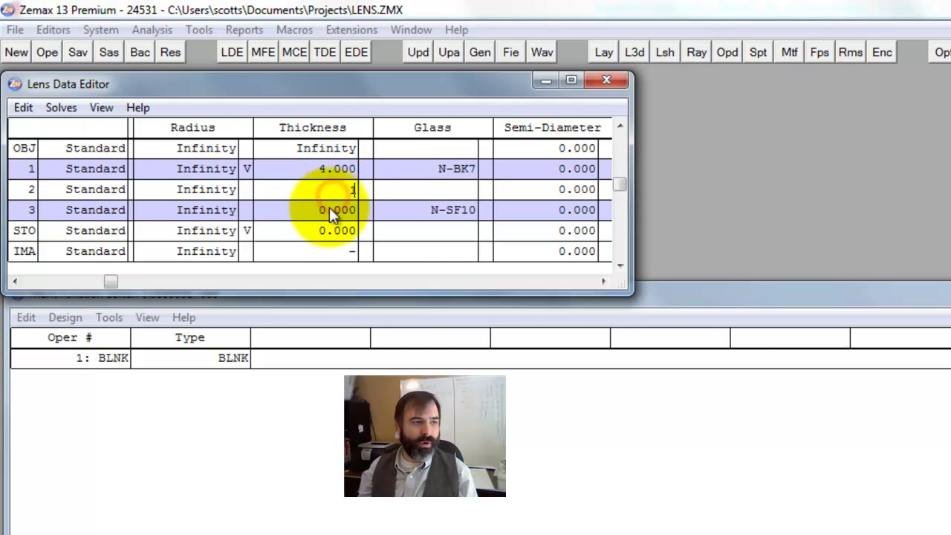
left_click(330, 210)
type("2")
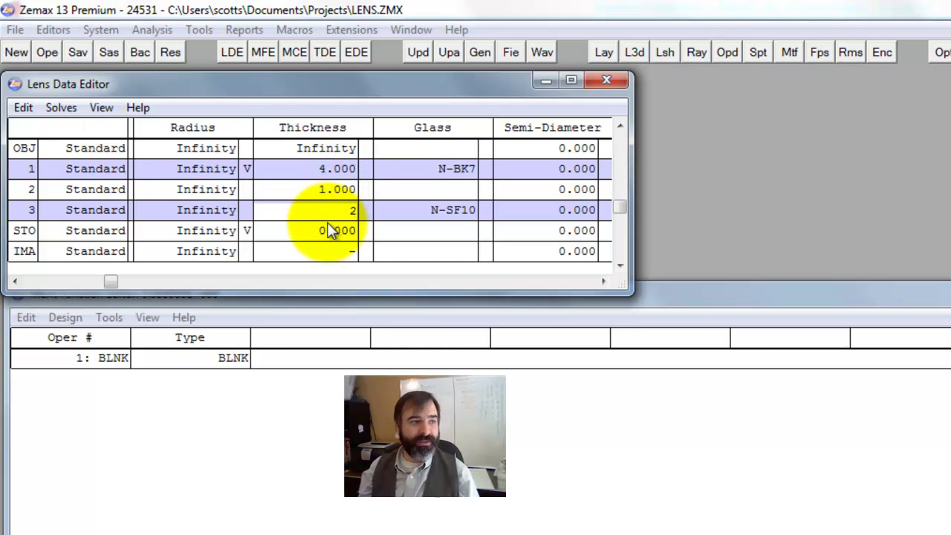
left_click(324, 231)
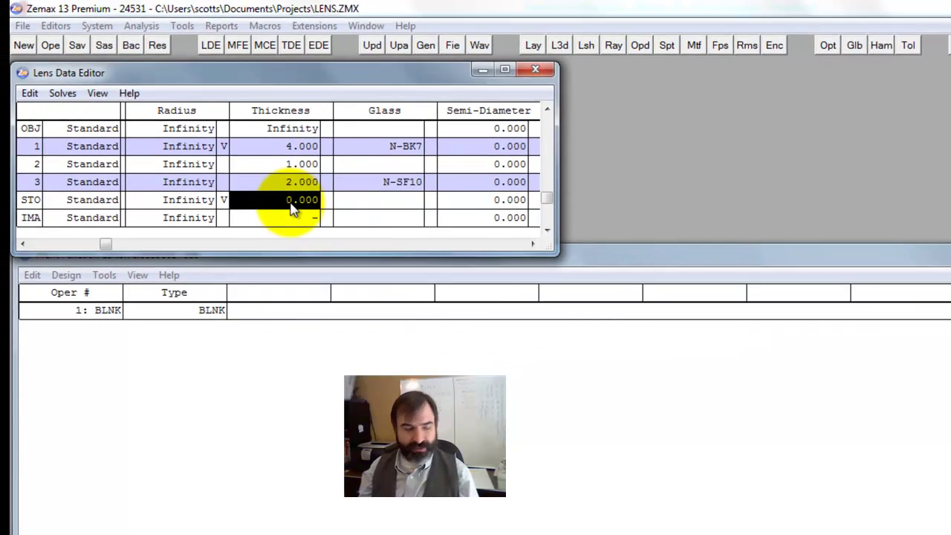
key("ctrl+z")
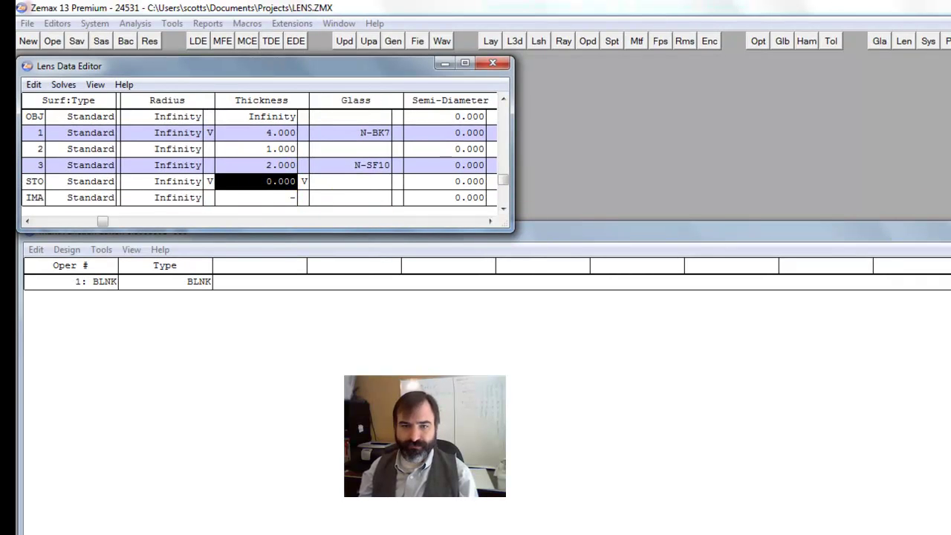
Step: Set the aperture to Image Space F/# 5 and load the visible F, d, C wavelengths
key("F3")
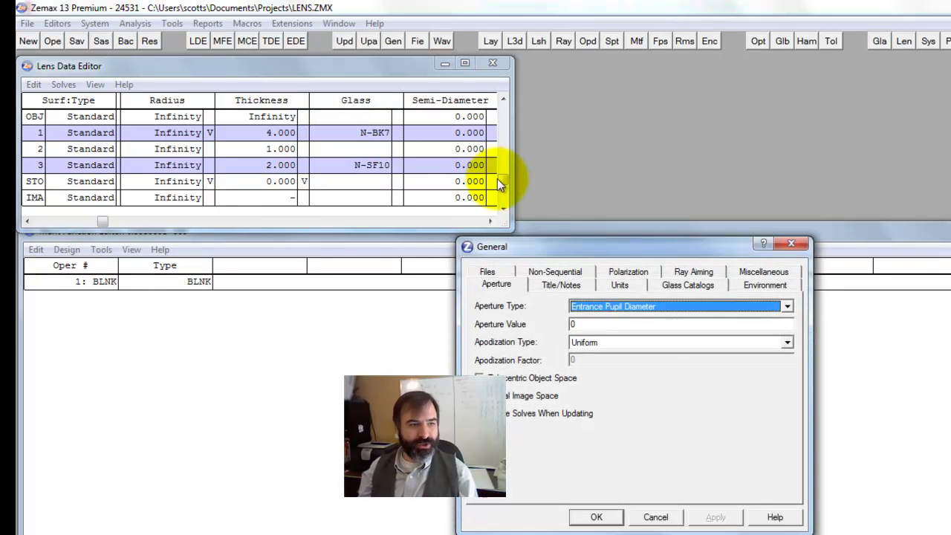
left_click(595, 307)
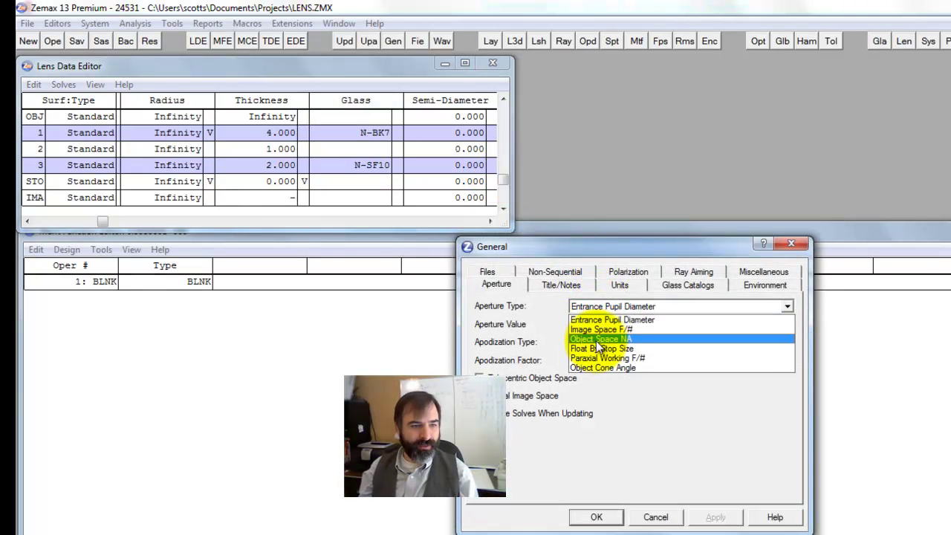
left_click(594, 330)
type("5")
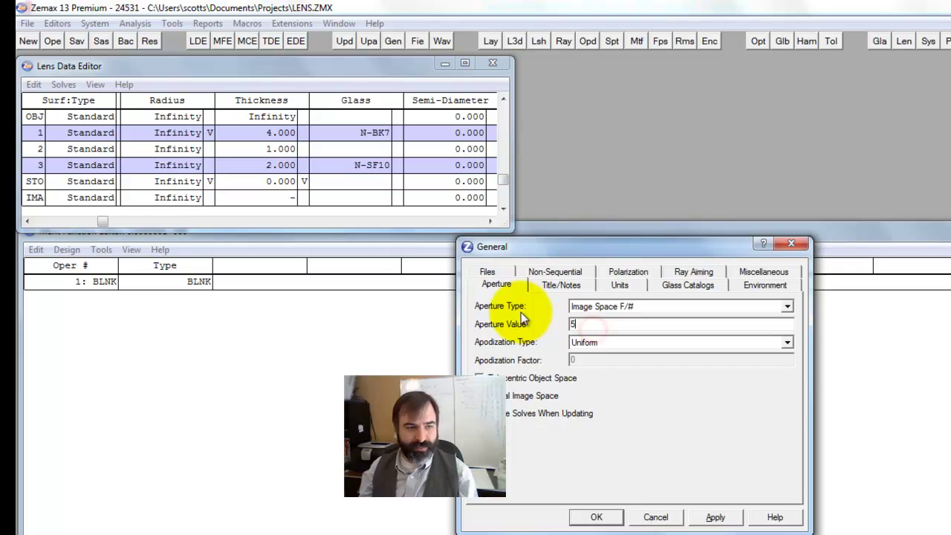
left_click(601, 515)
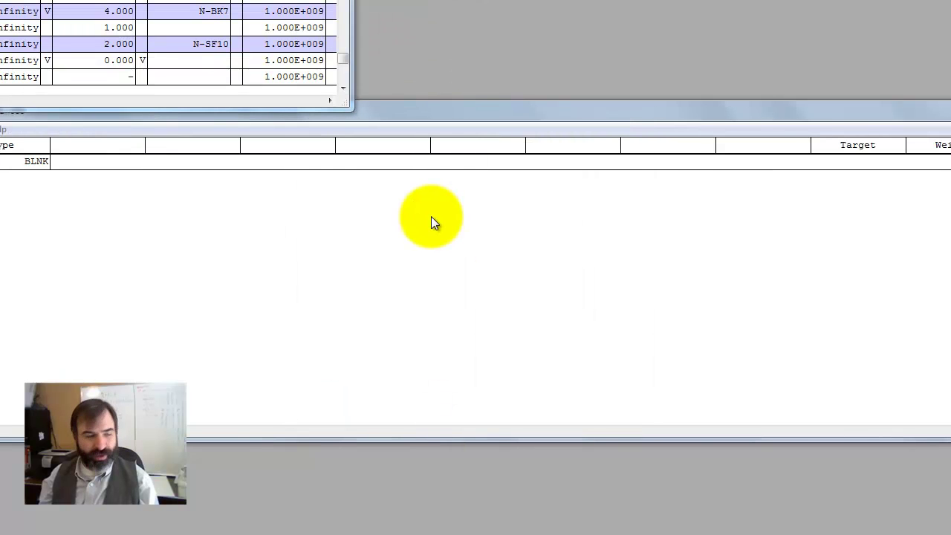
key("F8")
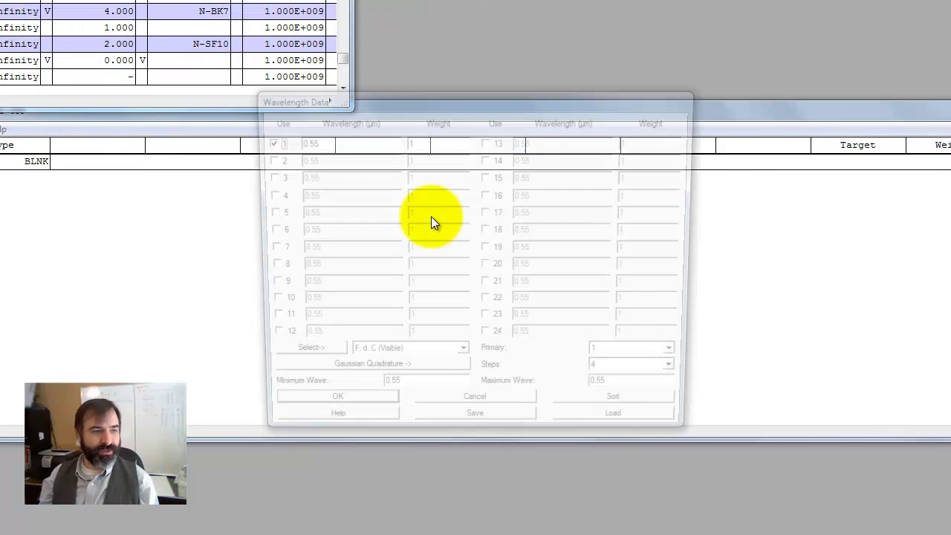
left_click(296, 360)
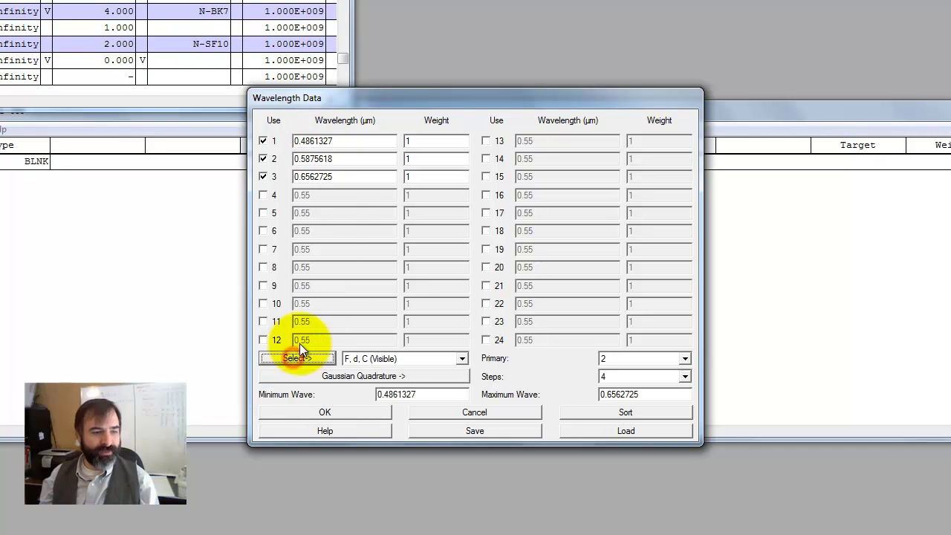
Step: Add an EFFL operand with a 100 mm focal length target as the first merit row
left_click(324, 411)
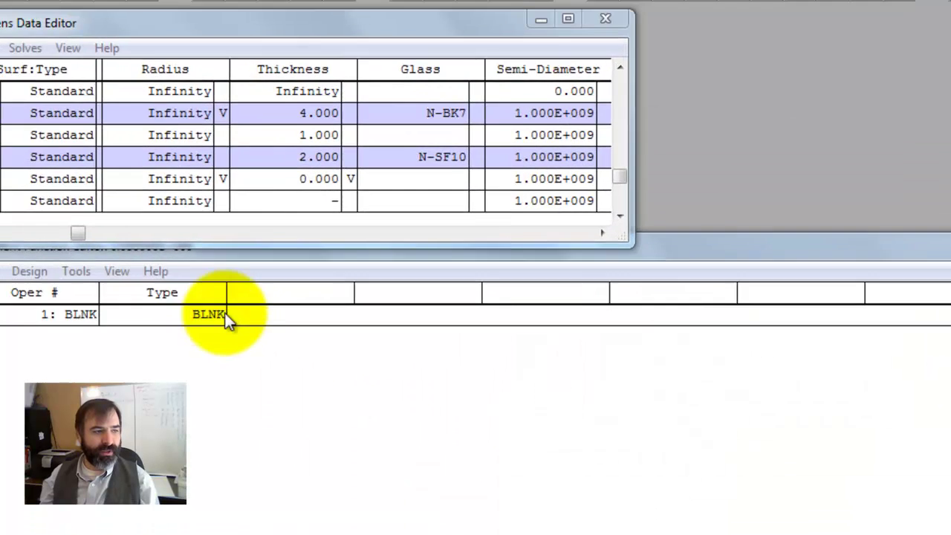
left_click(224, 313)
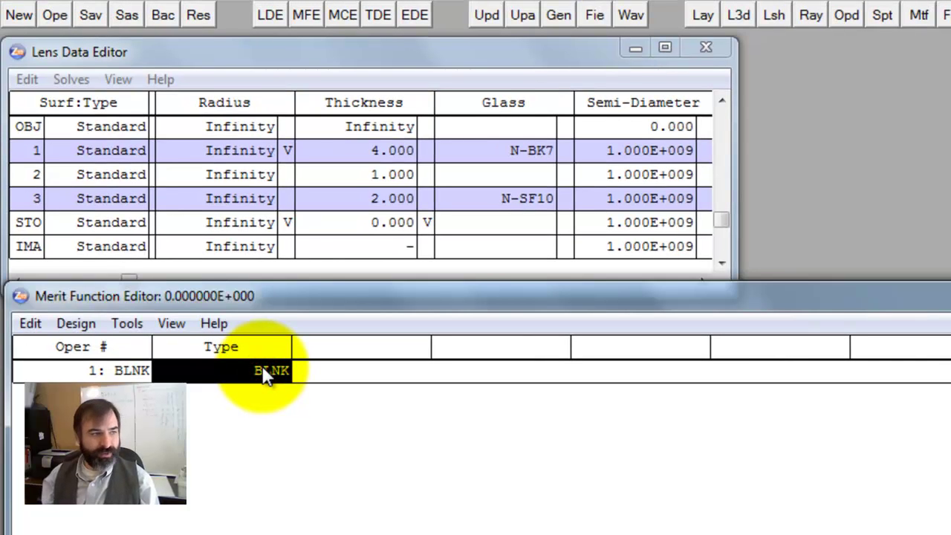
type("e")
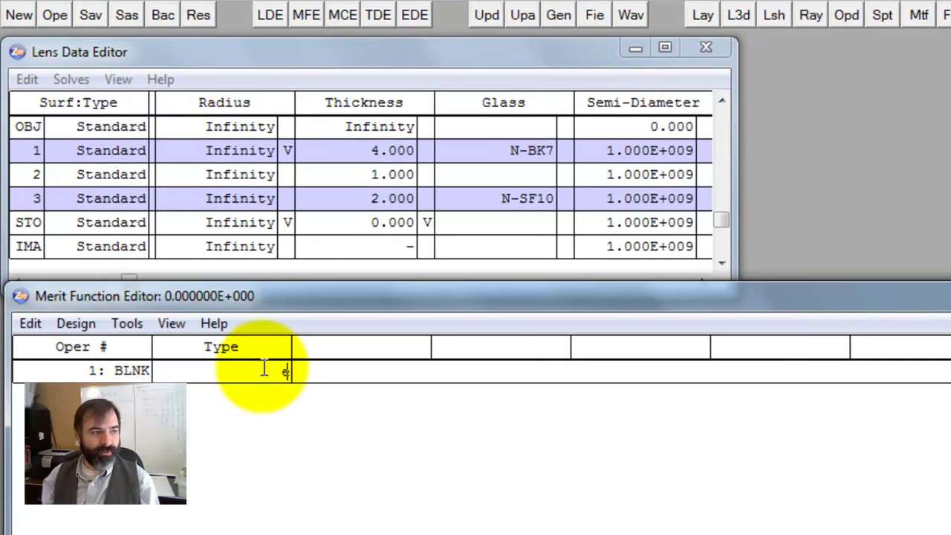
type("ffl")
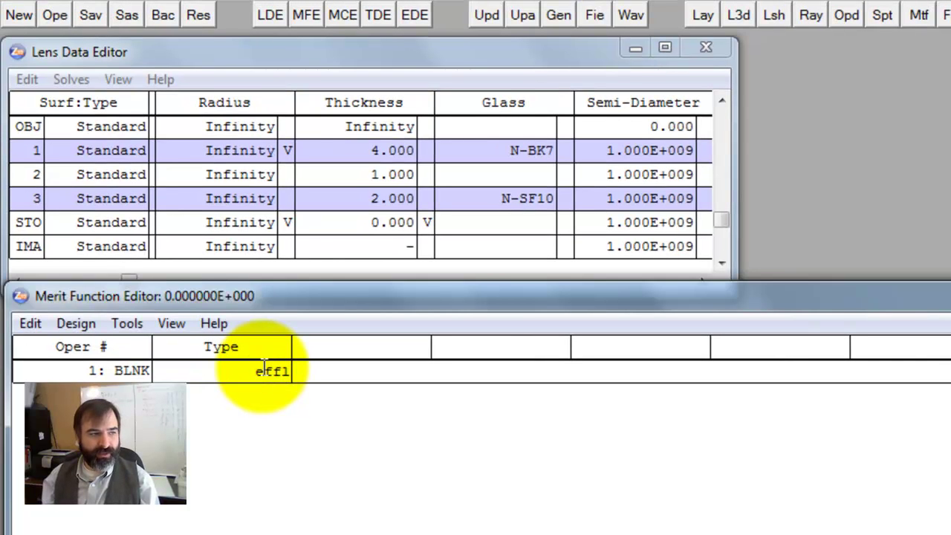
key("Return")
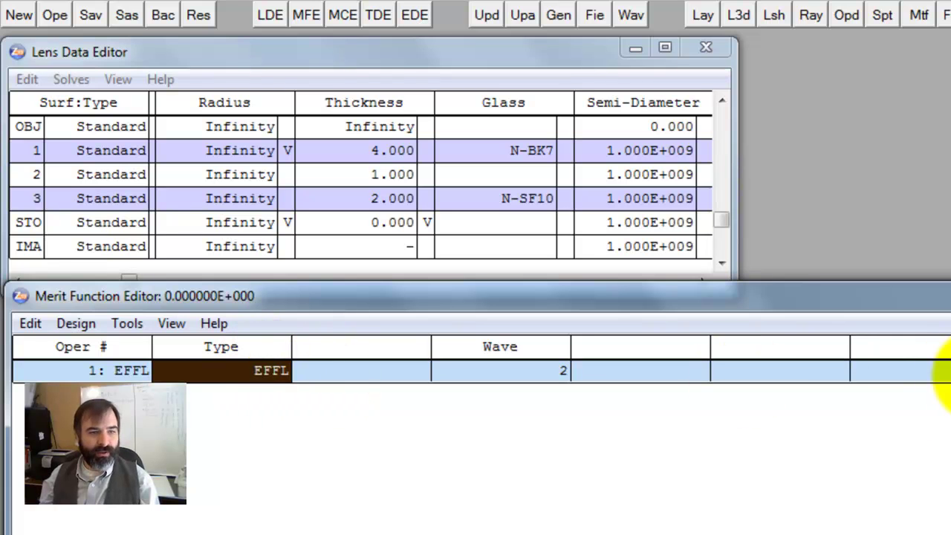
left_click(154, 324)
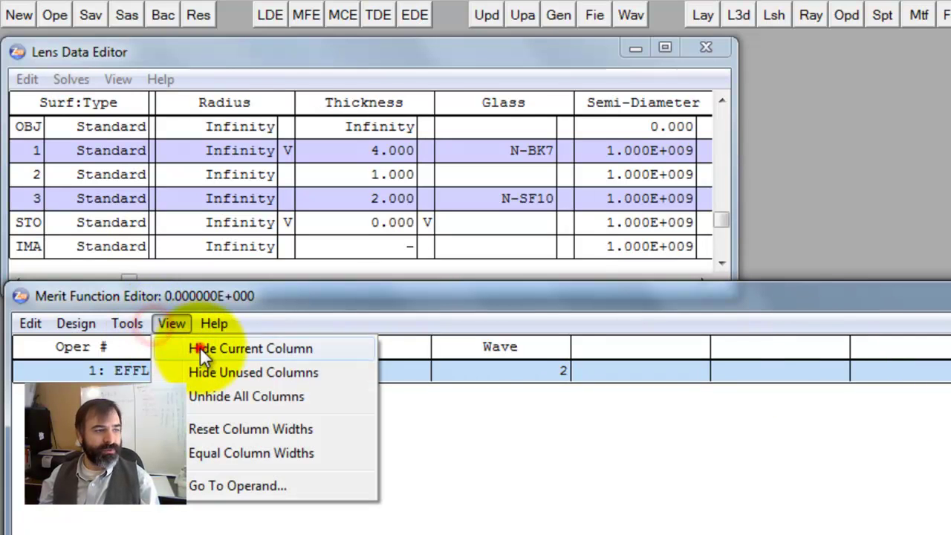
left_click(179, 320)
left_click(171, 323)
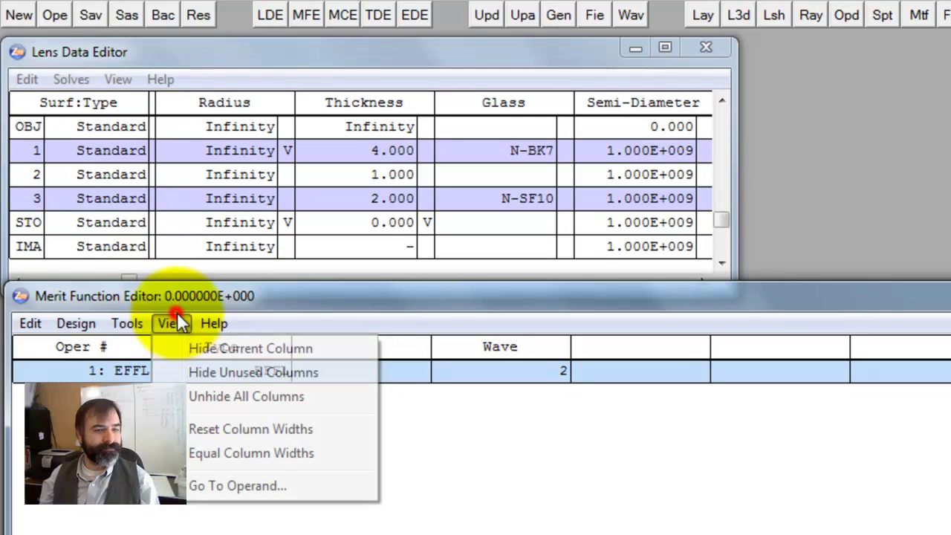
left_click(195, 341)
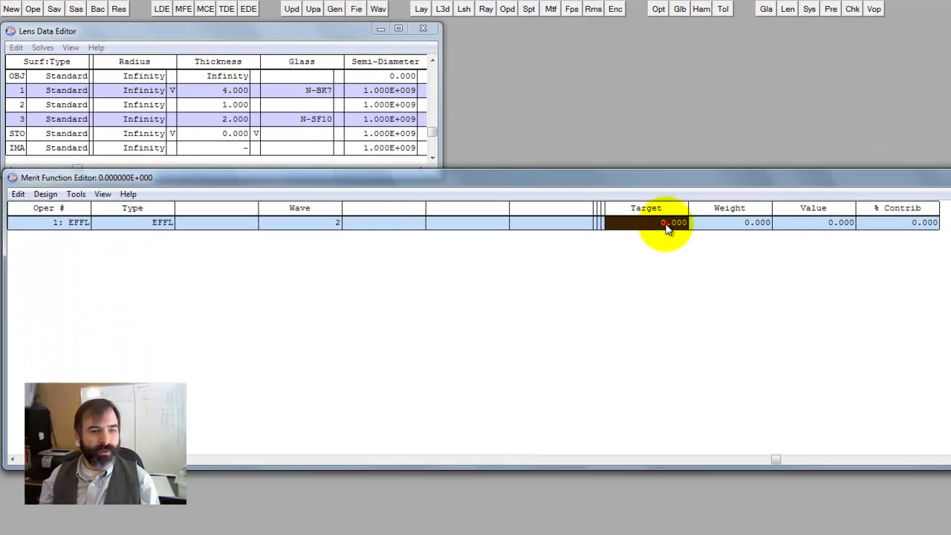
type("100")
key("Tab")
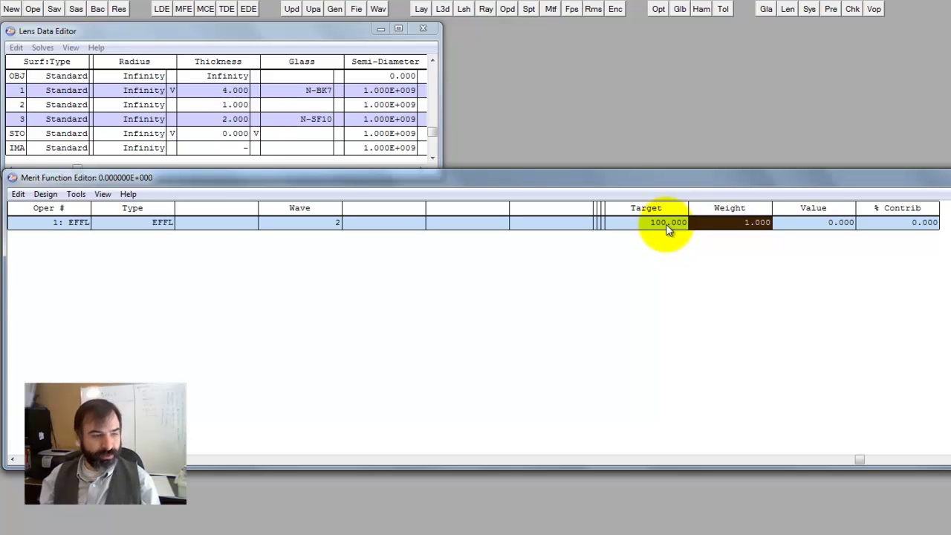
Step: Insert an AXCL axial colour operand between waves 1 and 3 below EFFL
key("Insert")
left_click(173, 236)
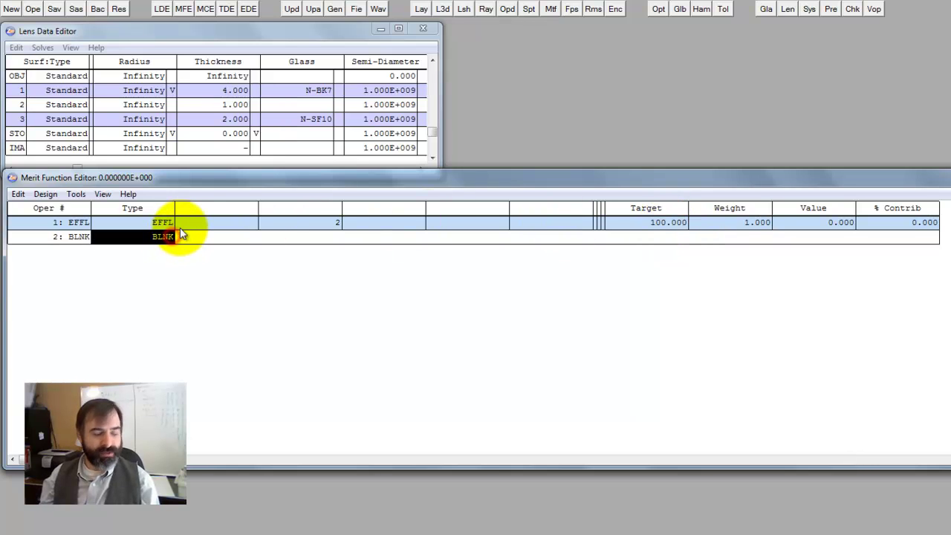
type("ax")
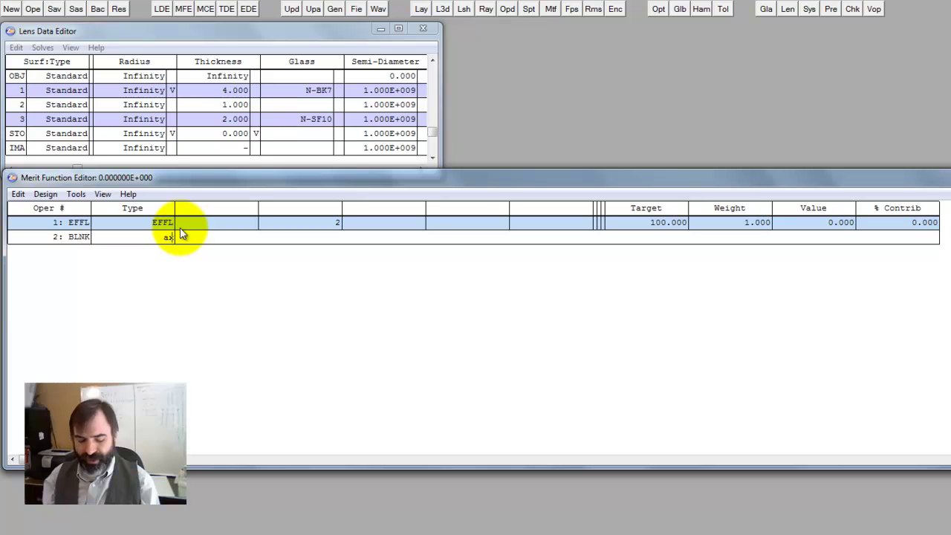
type("cl")
key("Return")
key("Tab")
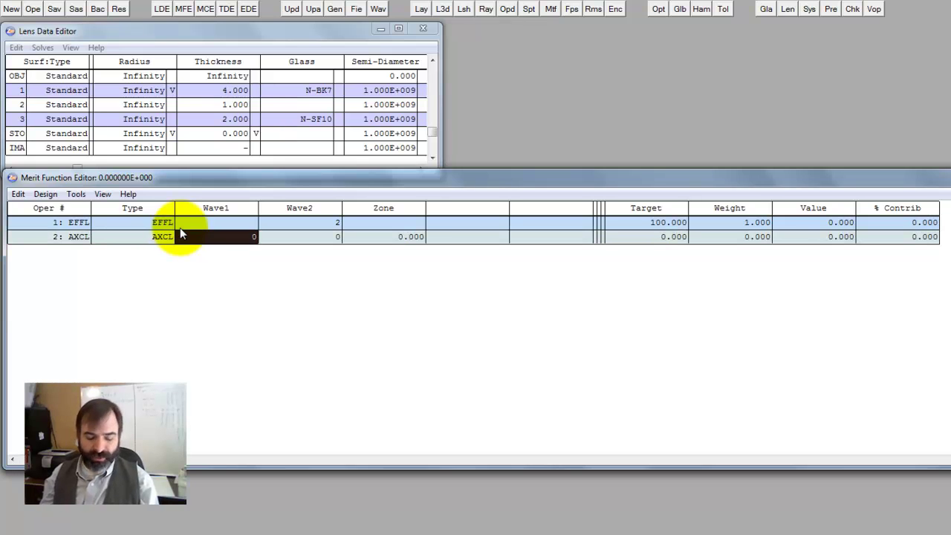
type("1")
key("Tab")
type("5555")
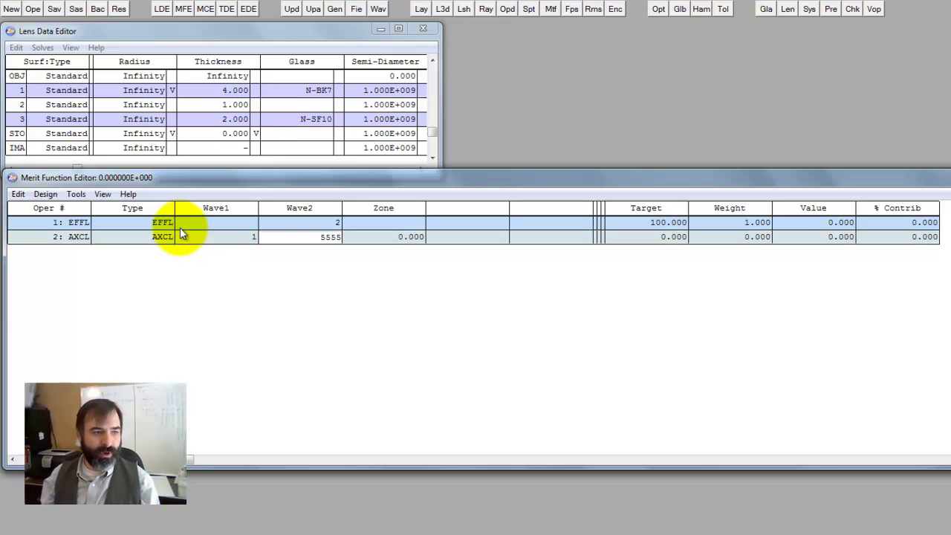
key("Return")
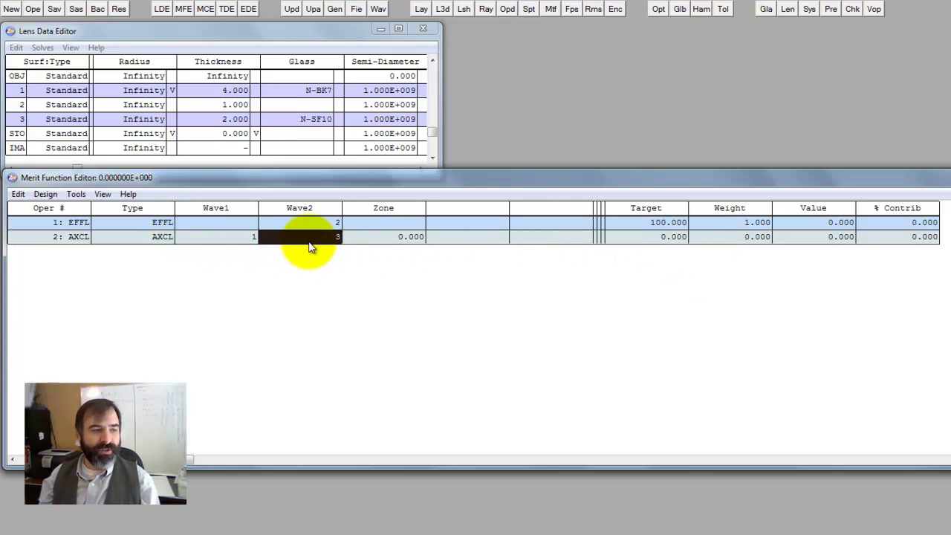
Step: Give the AXCL operand target 0 and weight 1
left_click(668, 242)
left_click(746, 238)
type("1")
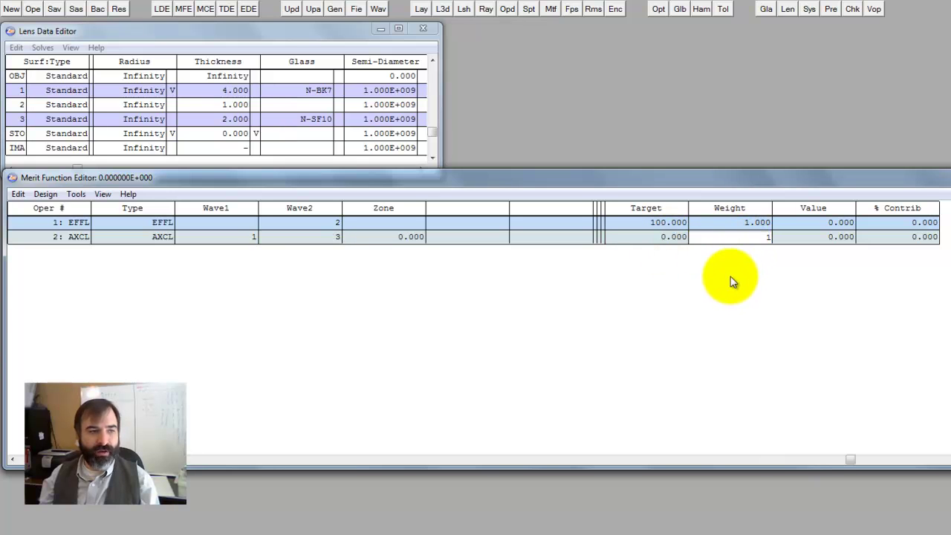
key("Return")
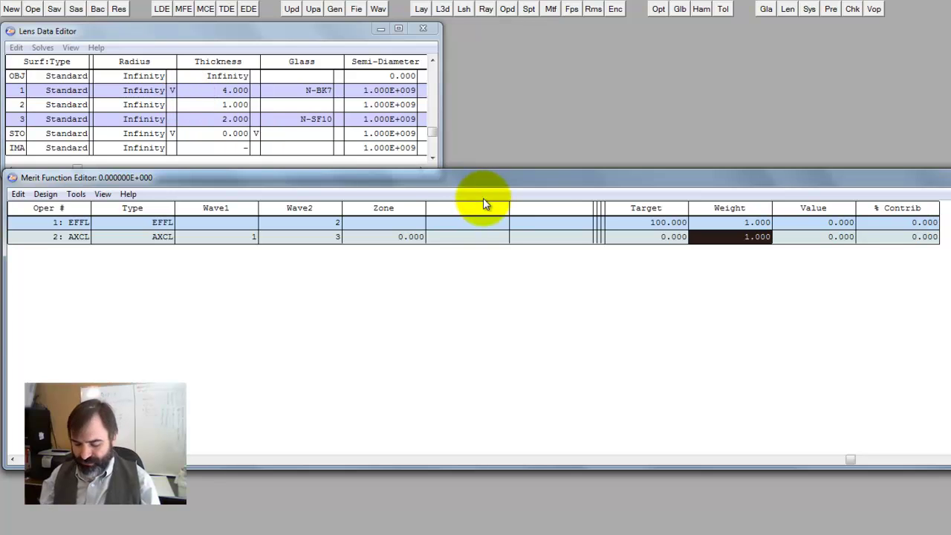
Step: Add a DMFS operand as row 3 after the AXCL row
left_click(162, 236)
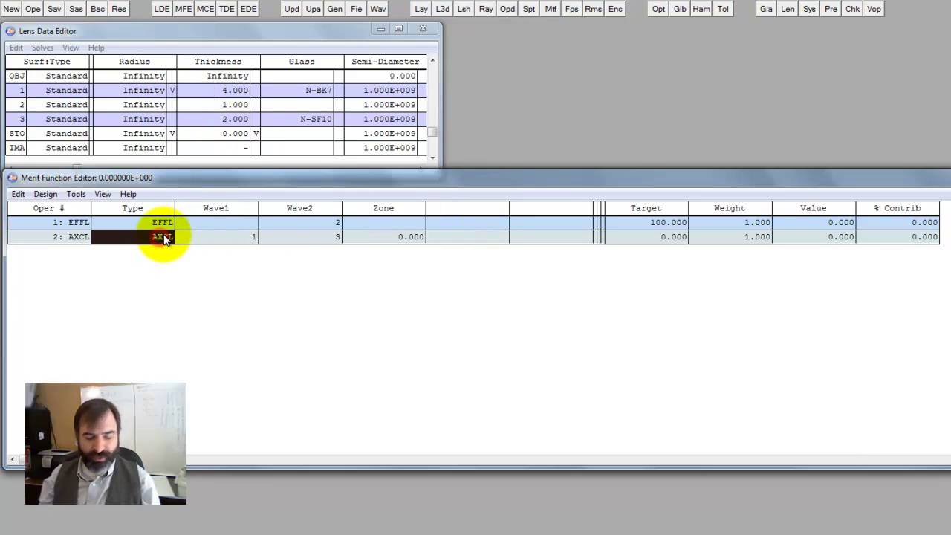
key("Down")
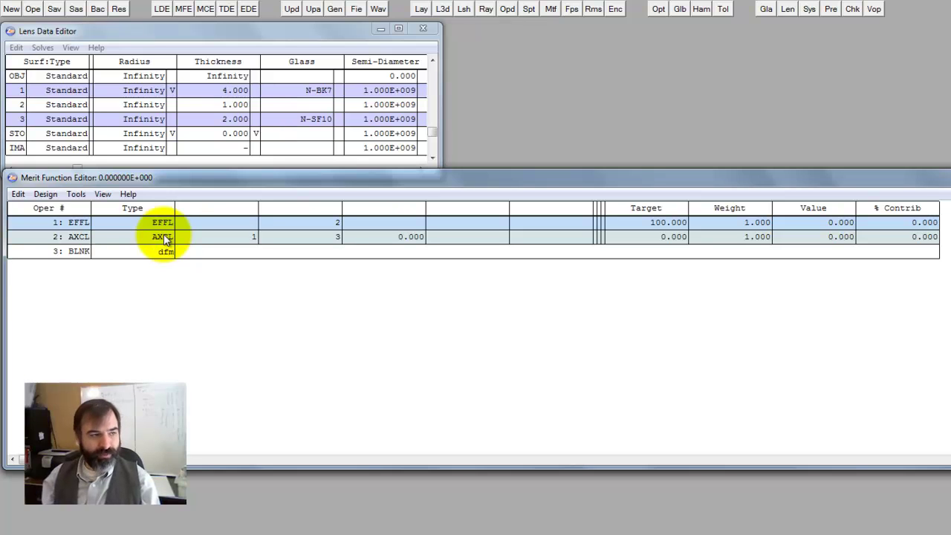
type("dfms")
key("Escape")
type("d")
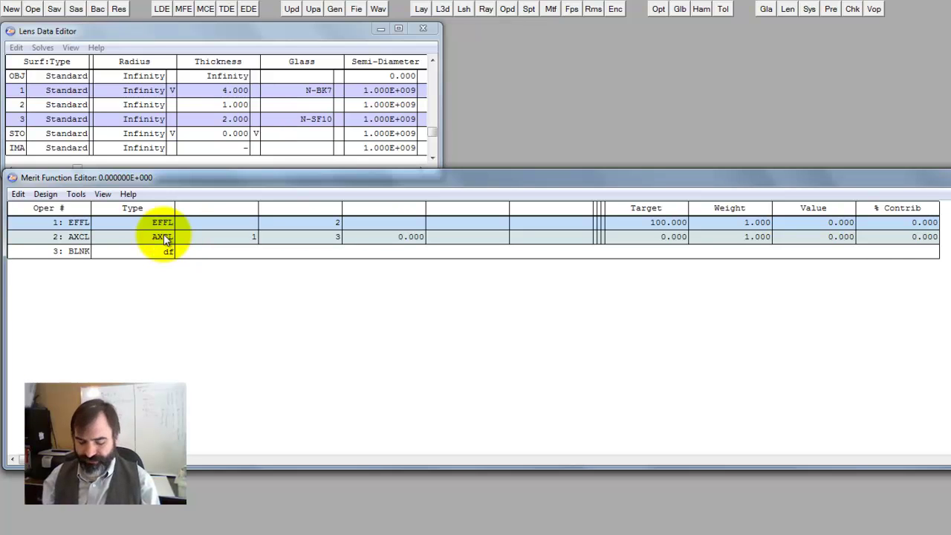
key("Escape")
type("d")
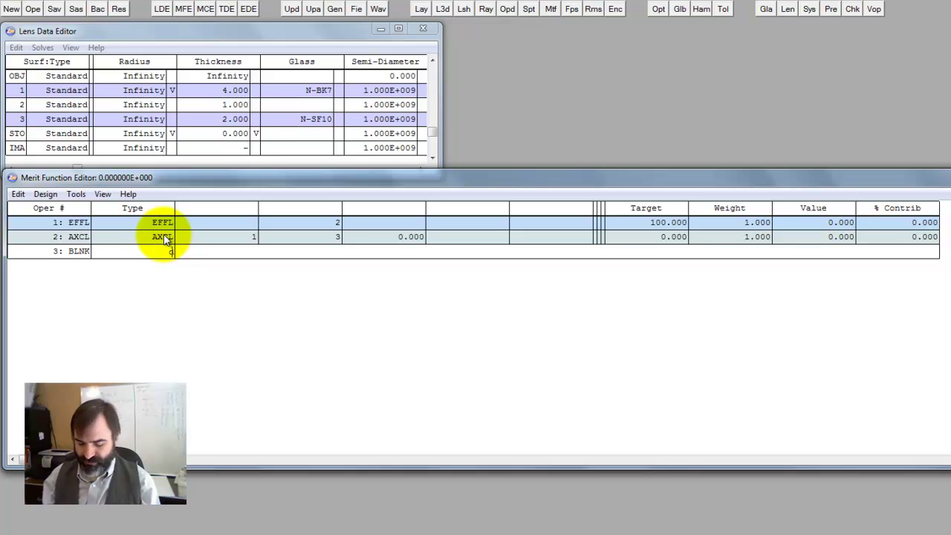
key("Return")
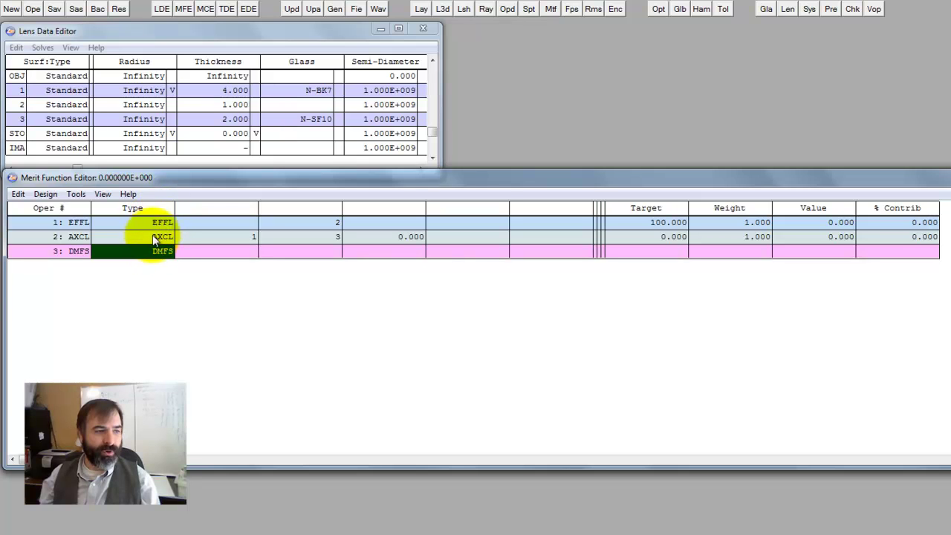
Step: Generate the default RMS wavefront centroid merit function with 3 rings and 6 arms
left_click(152, 235)
left_click(44, 194)
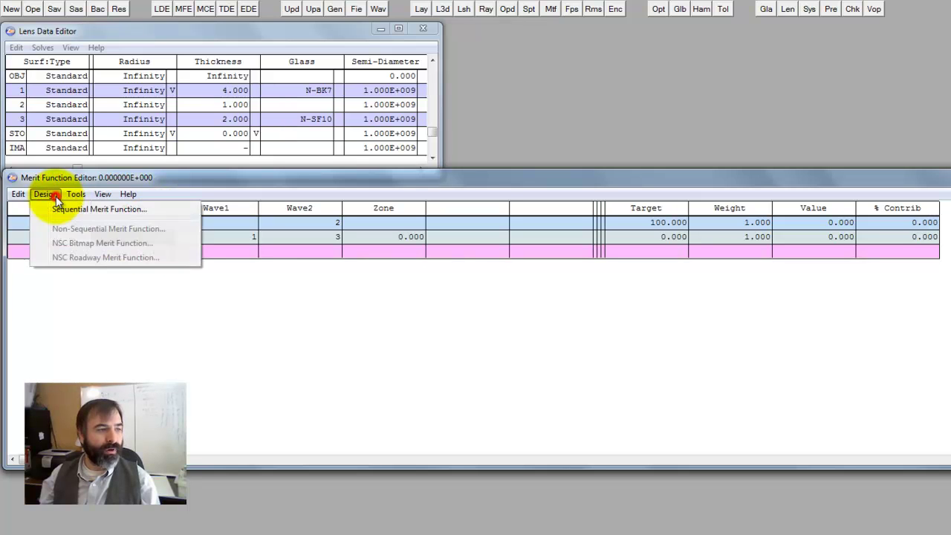
left_click(72, 214)
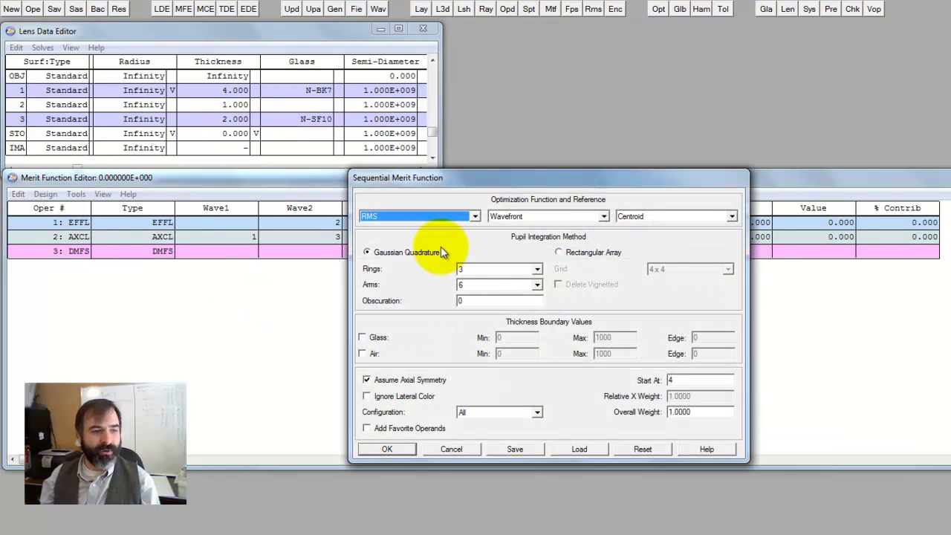
left_click(387, 449)
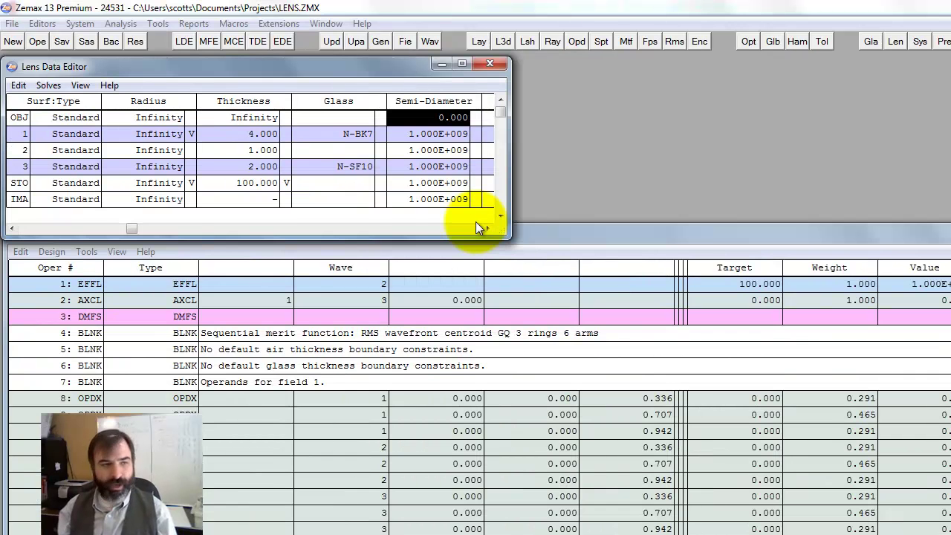
Step: Run local optimization to merit 44.1 and view the layout of the 4.3e9 mm lens
key("ctrl+l")
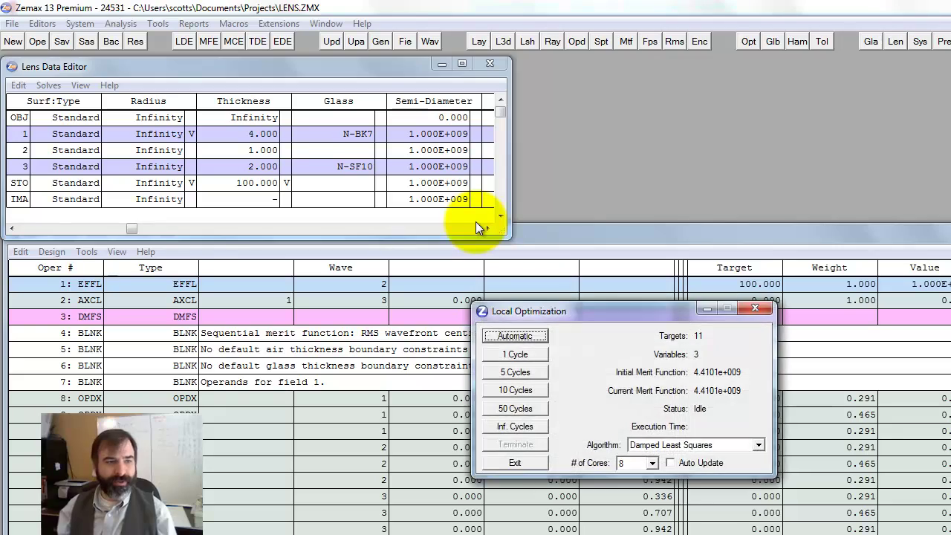
key("Return")
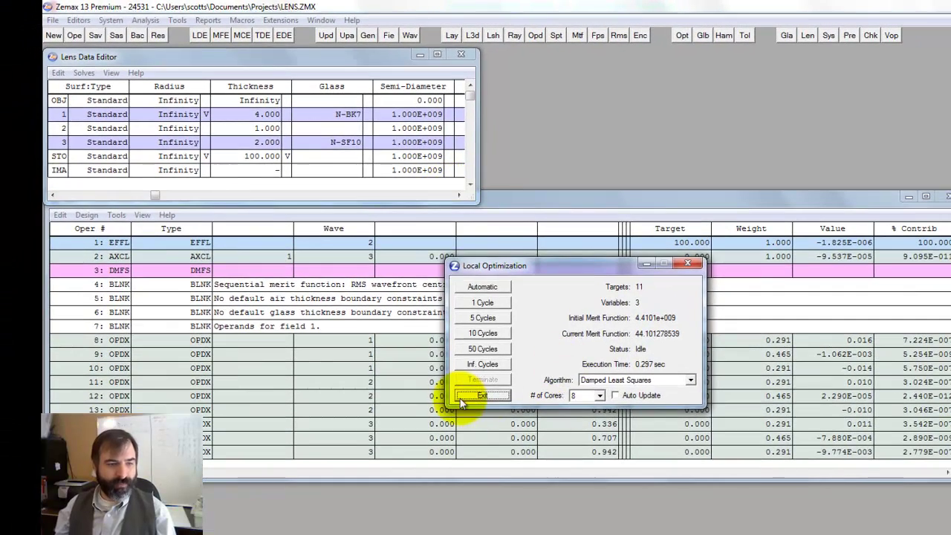
left_click(492, 462)
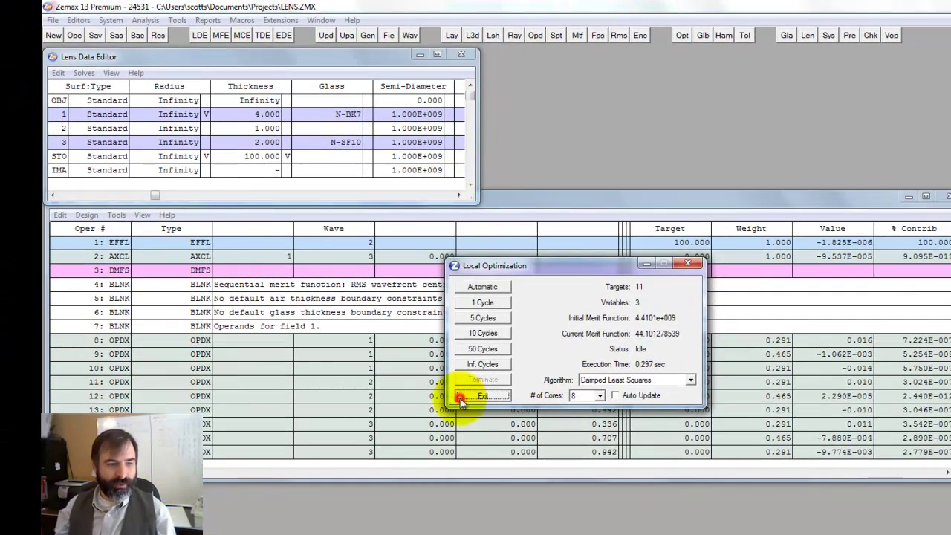
left_click(452, 35)
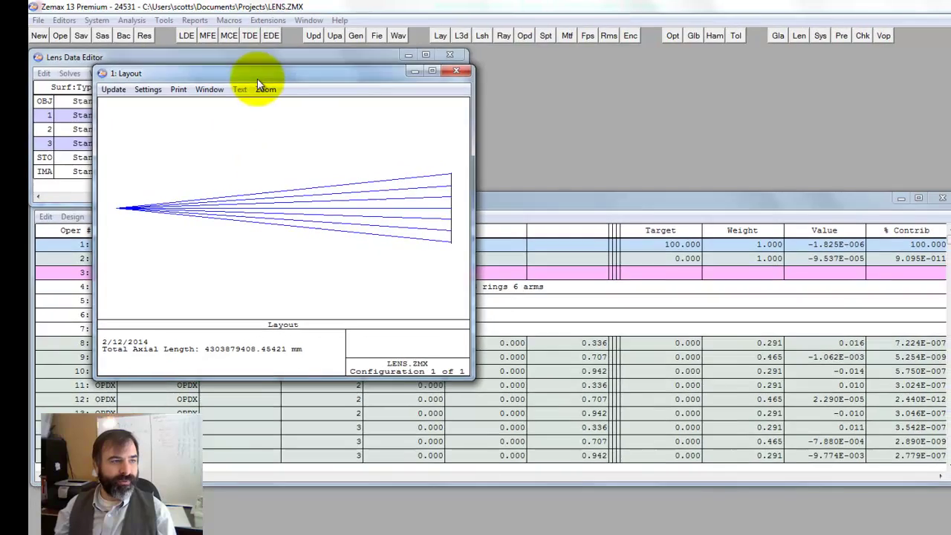
left_click_drag(257, 79, 682, 88)
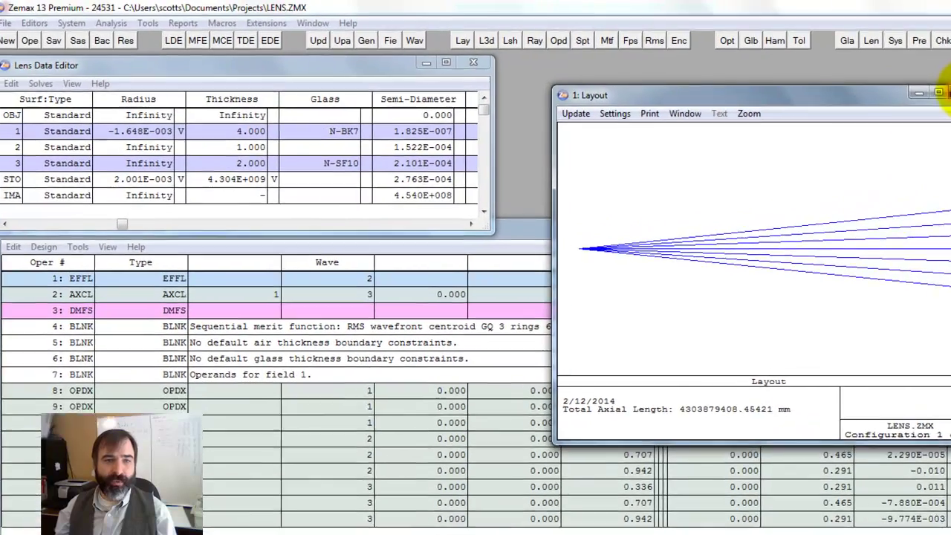
Step: Set the radii of surface 1 and the stop surface to 55
left_click(847, 84)
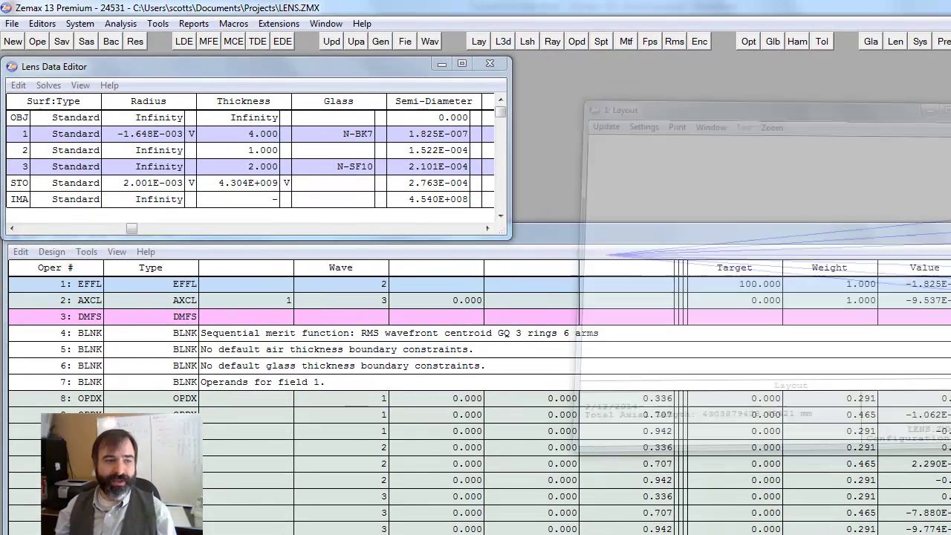
left_click(873, 299)
left_click(142, 134)
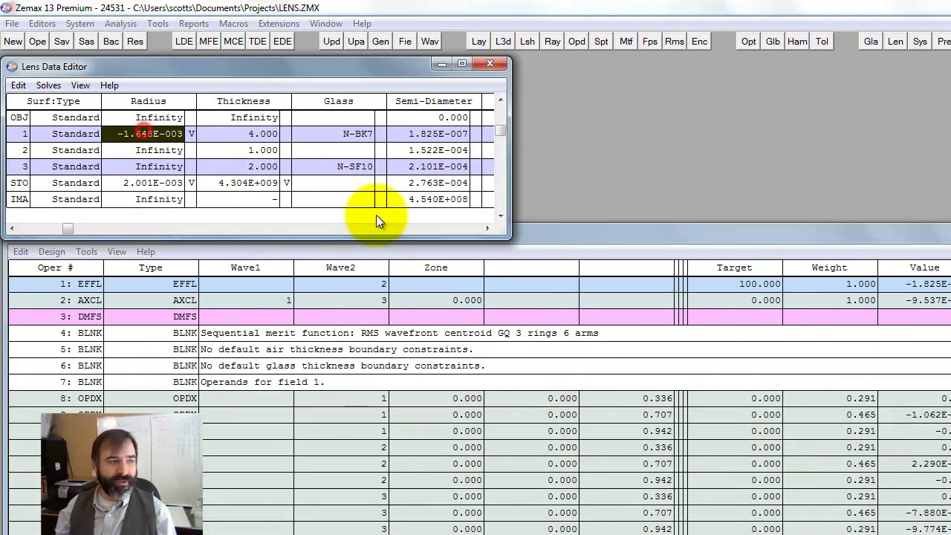
type("55")
key("Return")
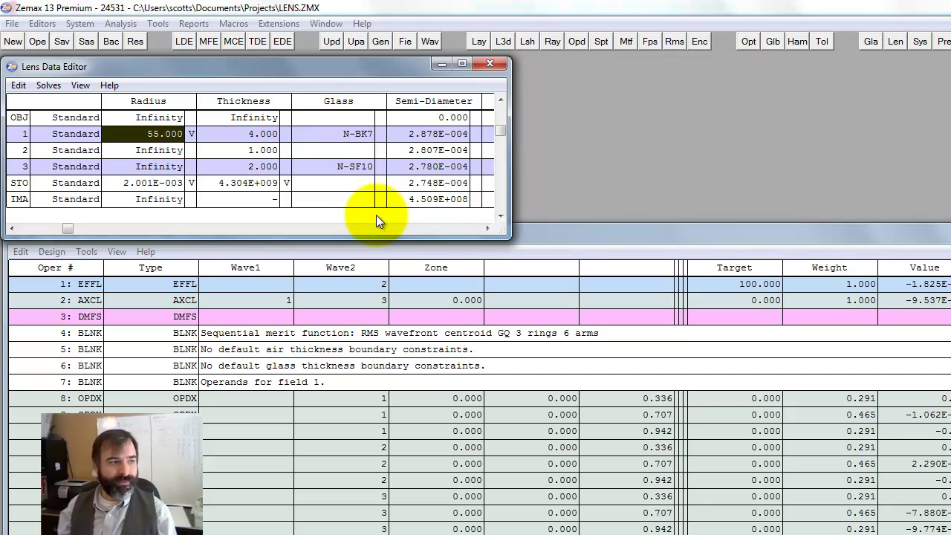
key("Down")
key("Down")
key("Down")
type("55")
key("Return")
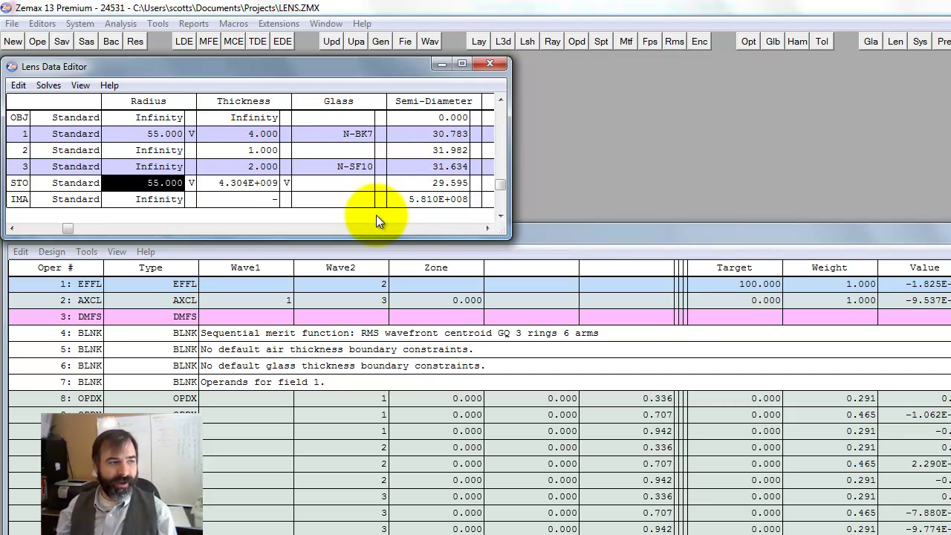
left_click(251, 178)
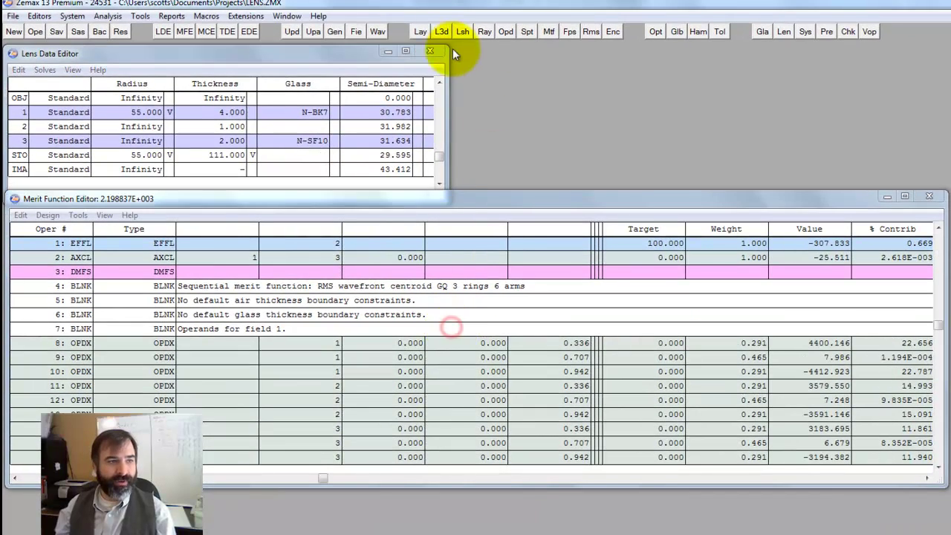
Step: Change the stop radius to 222 and check the 118 mm long layout
left_click(420, 32)
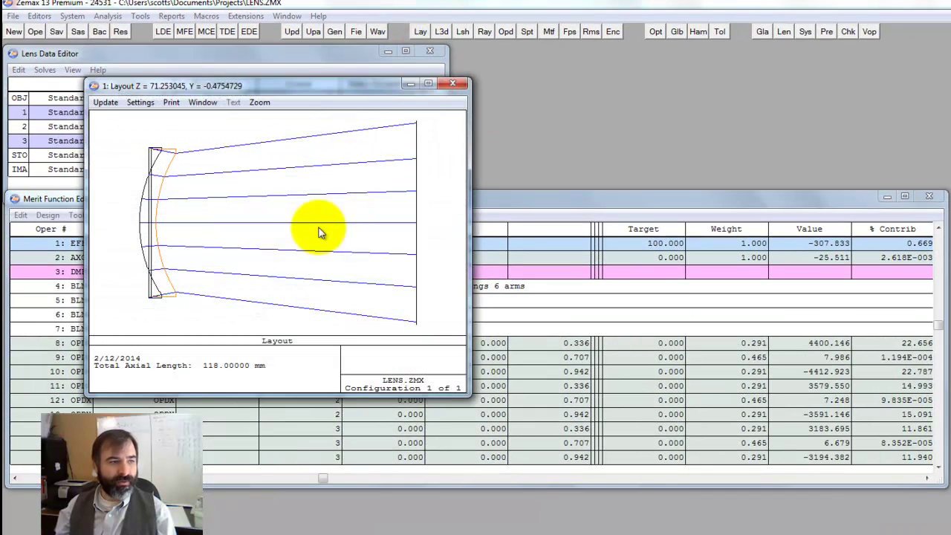
left_click_drag(242, 79, 655, 61)
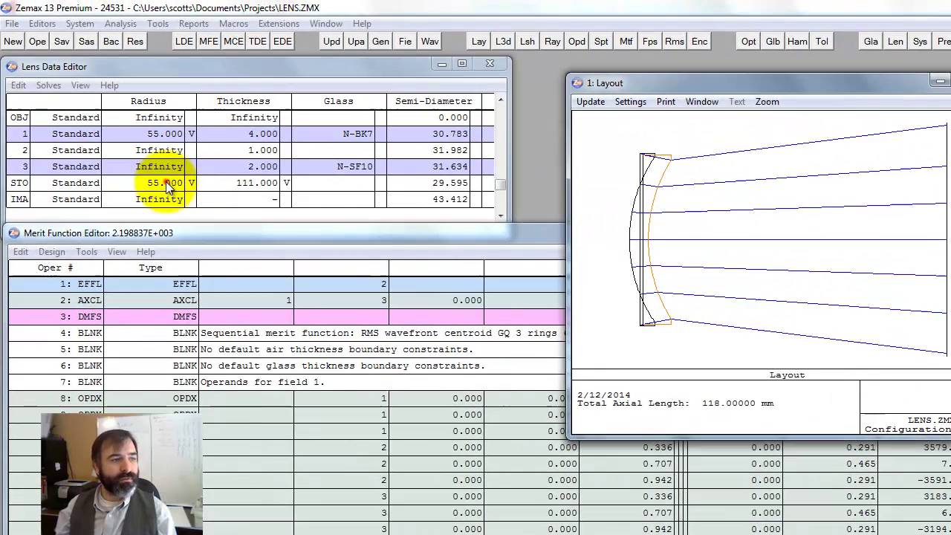
left_click(148, 157)
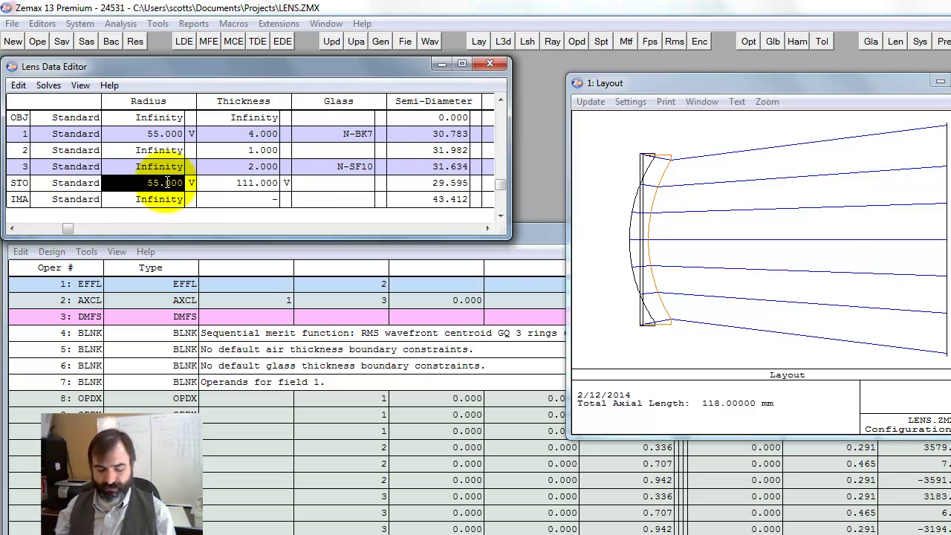
type("222")
left_click(605, 260)
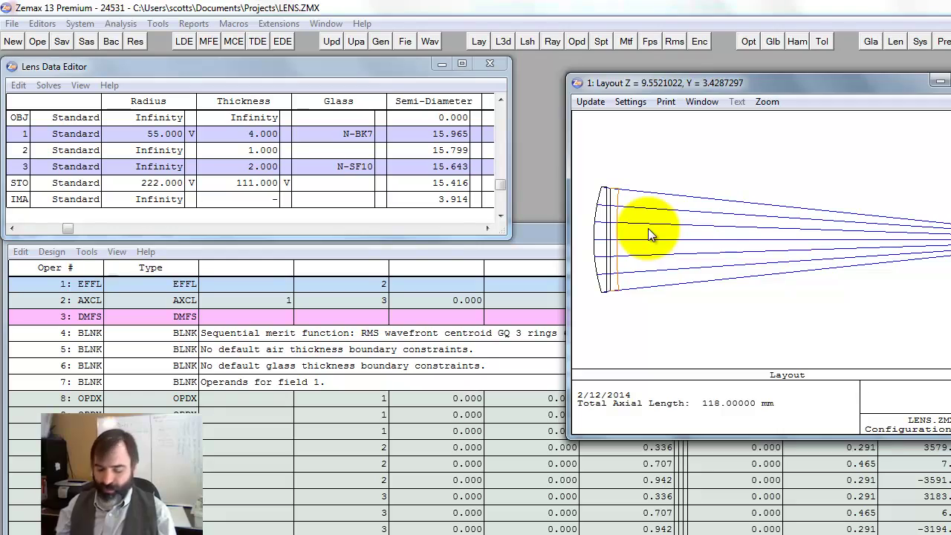
Step: Re-optimize the doublet to radii 34.383 and 134.449 with merit function 0.948
key("ctrl+o")
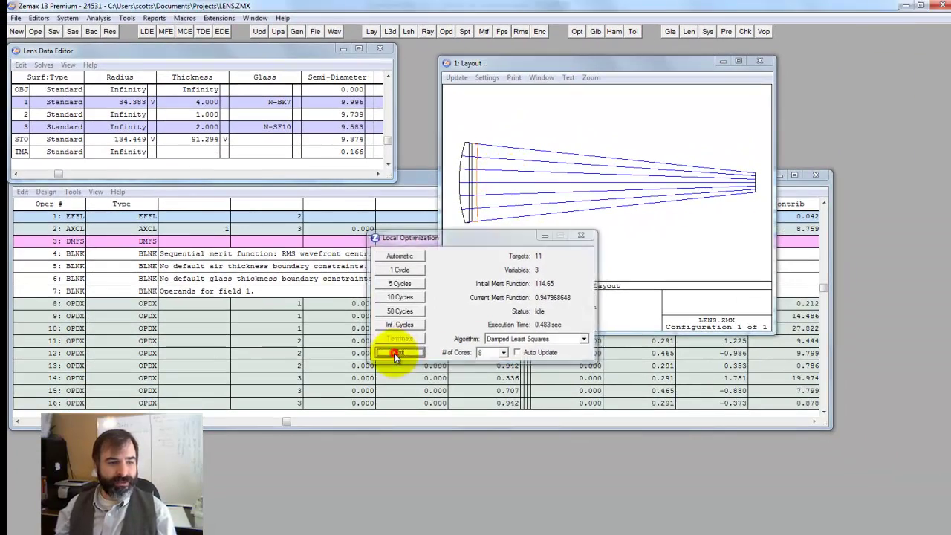
left_click(430, 382)
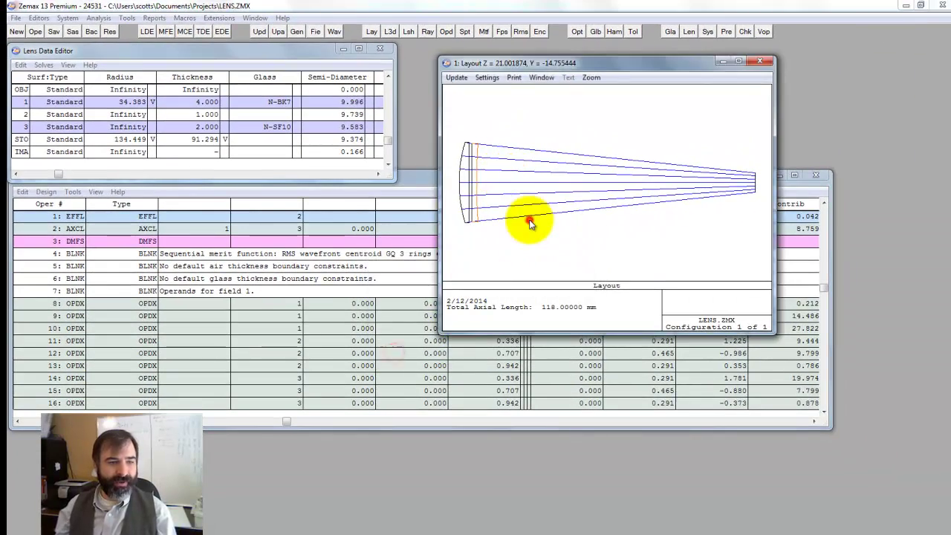
left_click(333, 266)
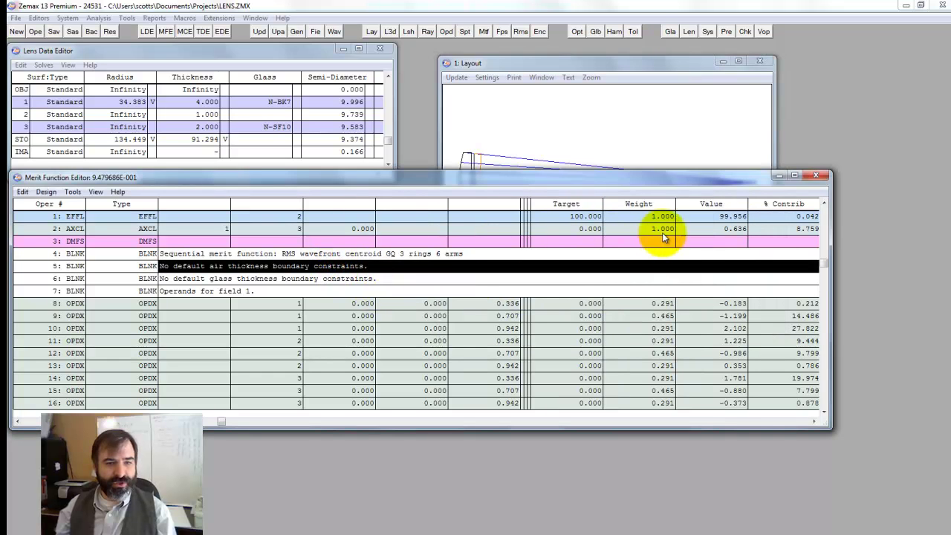
Step: Inspect the chromatic focal shift plot, then close it
left_click(96, 18)
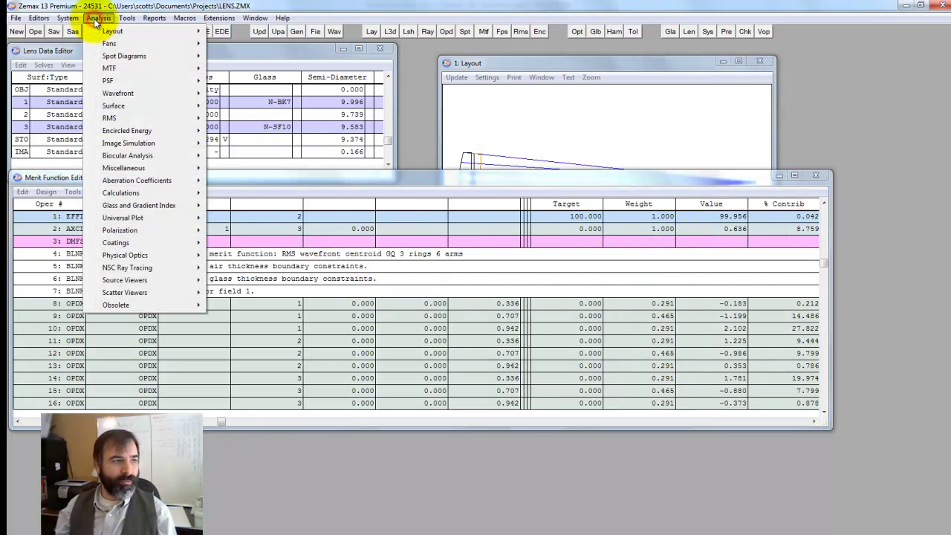
mouse_move(134, 168)
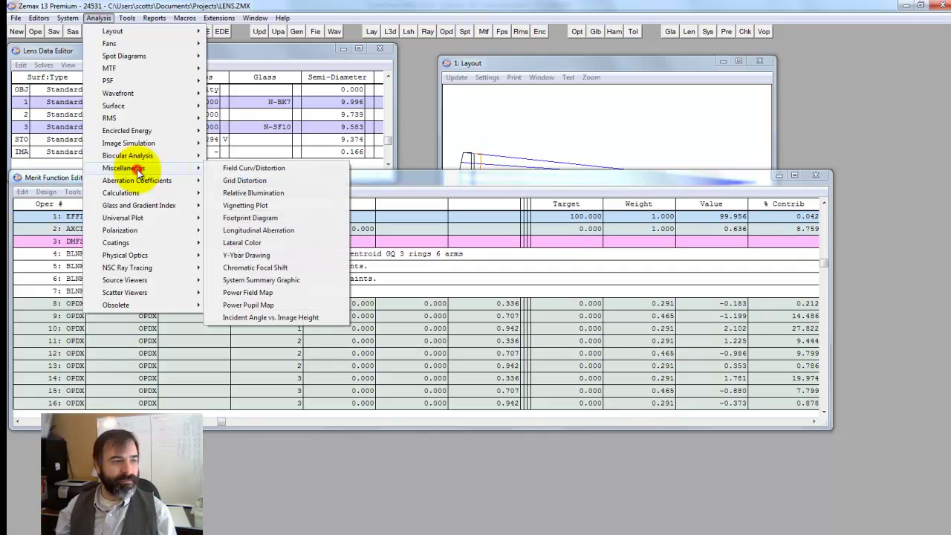
left_click(260, 267)
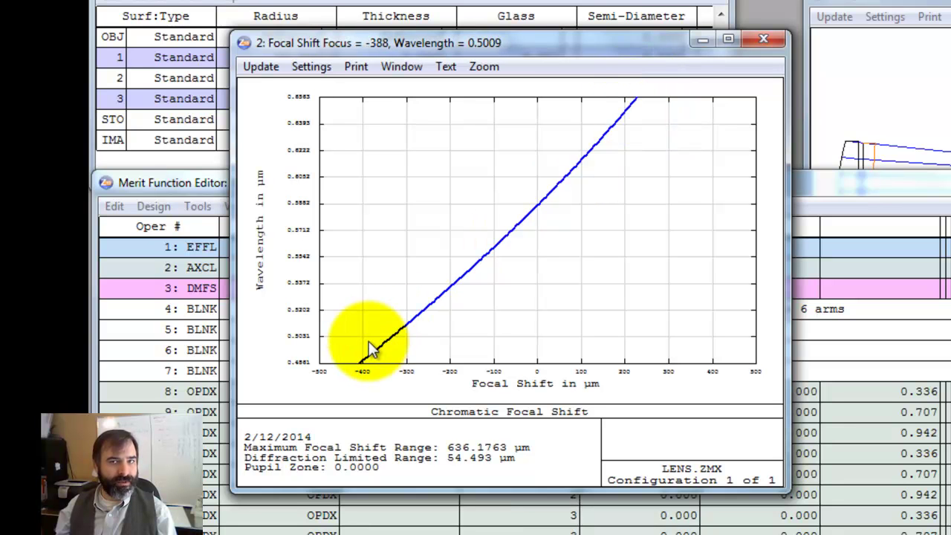
left_click(763, 39)
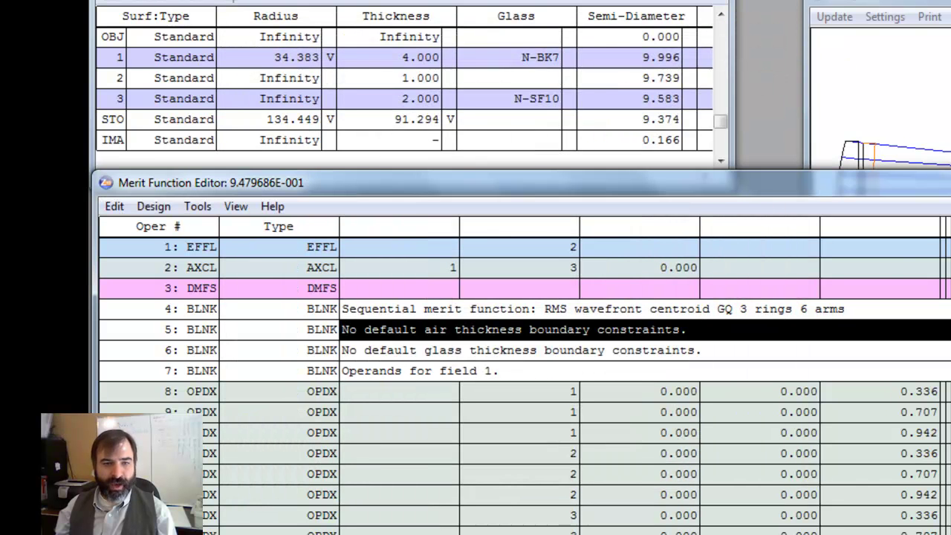
Step: Weight the AXCL operand at 11, reoptimize to a 0.677 merit function, and save the lens
left_click(330, 271)
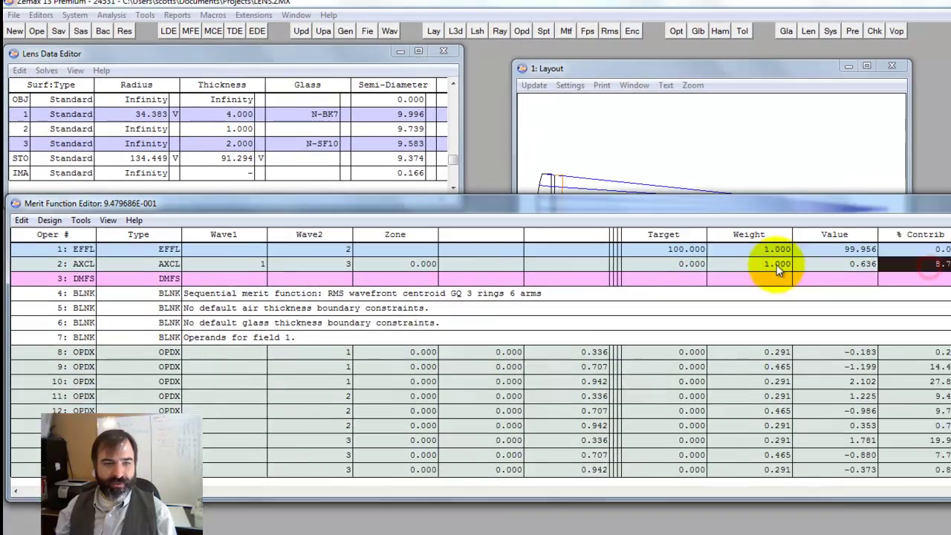
left_click(750, 263)
type("11")
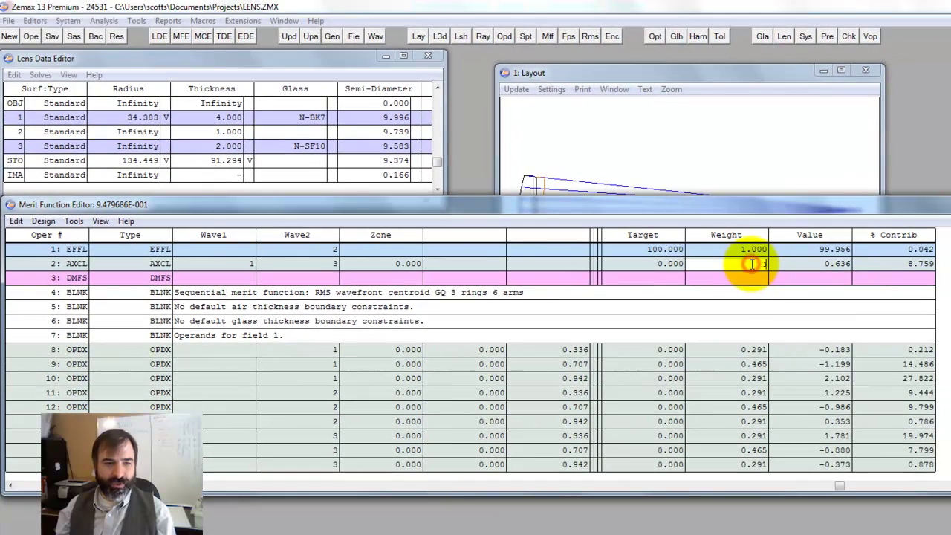
left_click(729, 301)
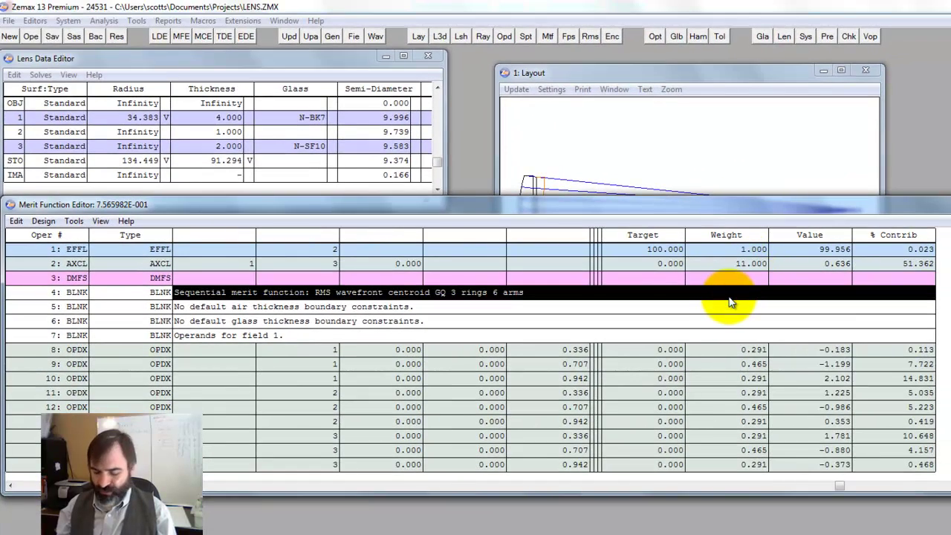
key("ctrl+o")
key("Return")
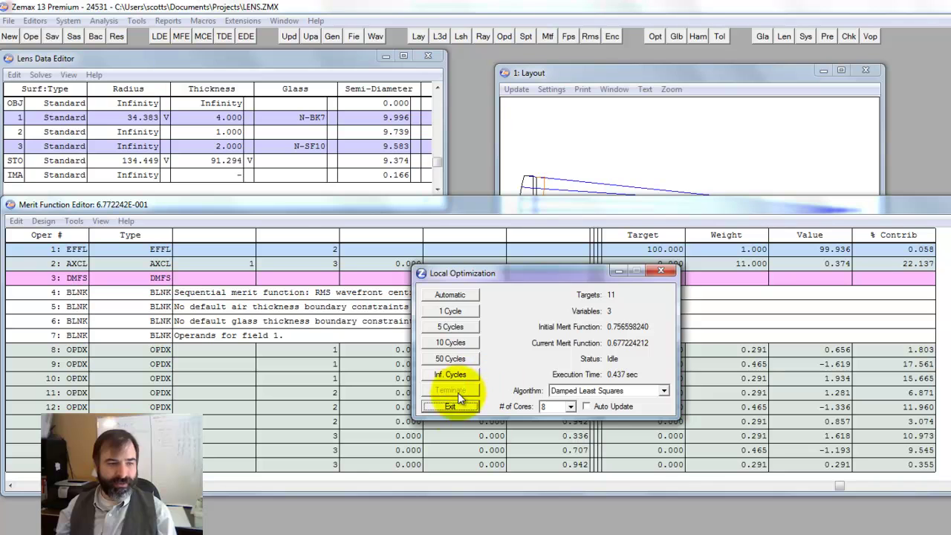
left_click(451, 408)
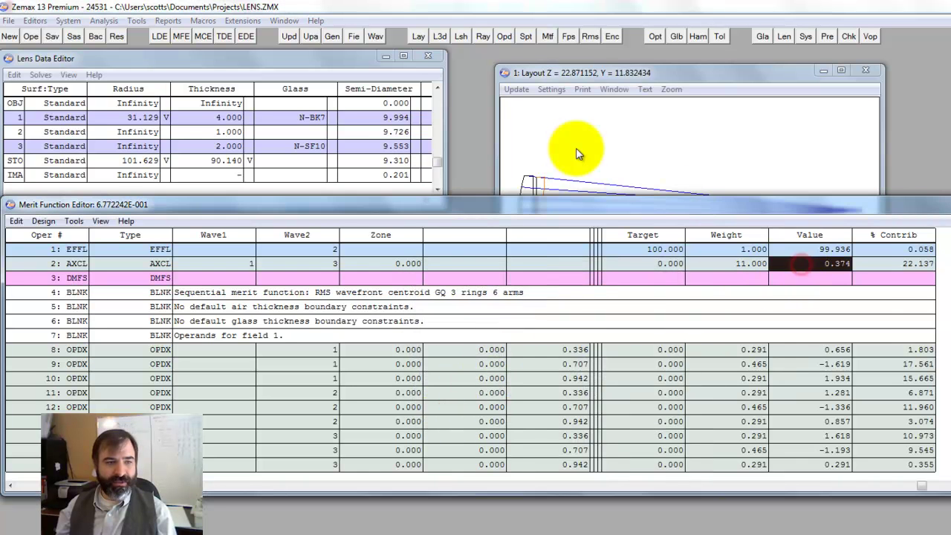
left_click(577, 149)
left_click(567, 139)
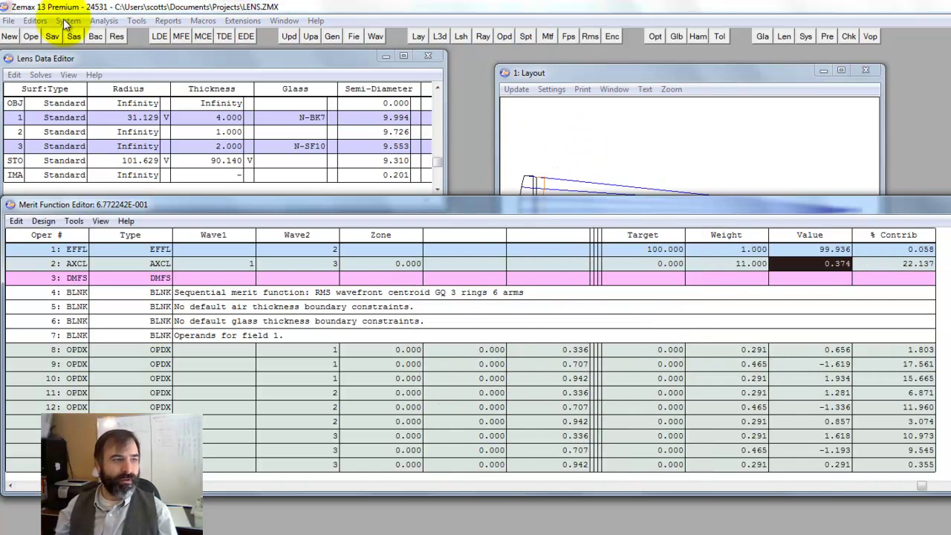
left_click(106, 28)
key("Escape")
Step: Reopen the chromatic focal shift plot and read the shift at a point on the curve
left_click(104, 21)
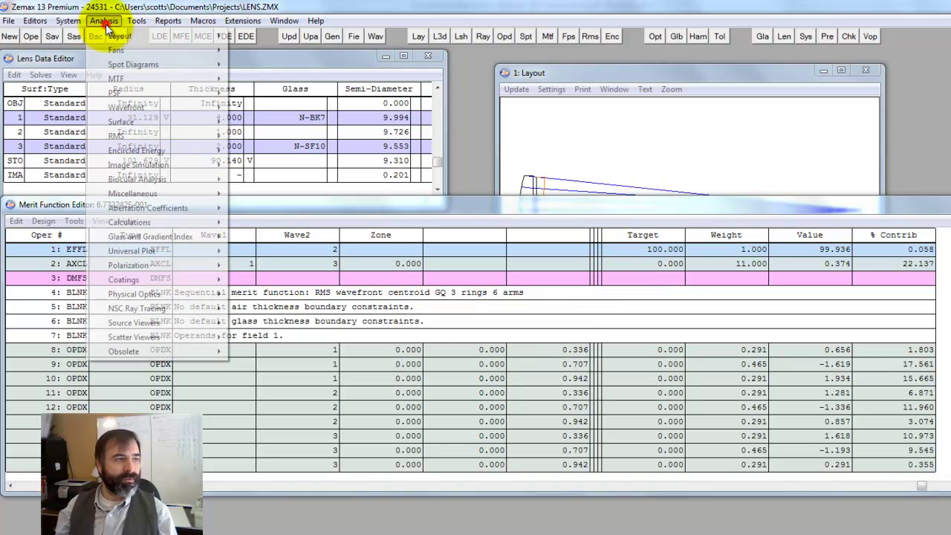
mouse_move(133, 191)
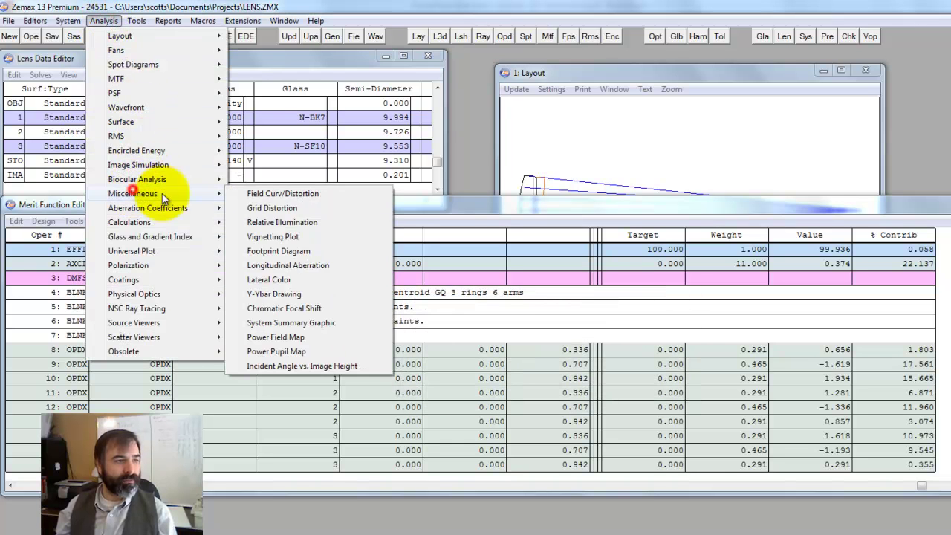
left_click(291, 309)
left_click(374, 240)
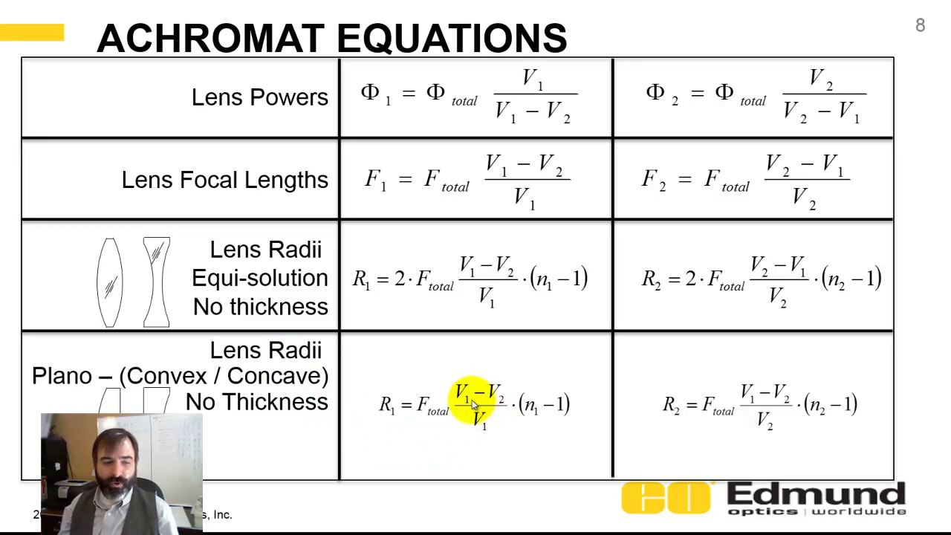
Step: Exit the slideshow and select the R1/R2 radius equations on the ACHROMAT EQUATION slide
key("Escape")
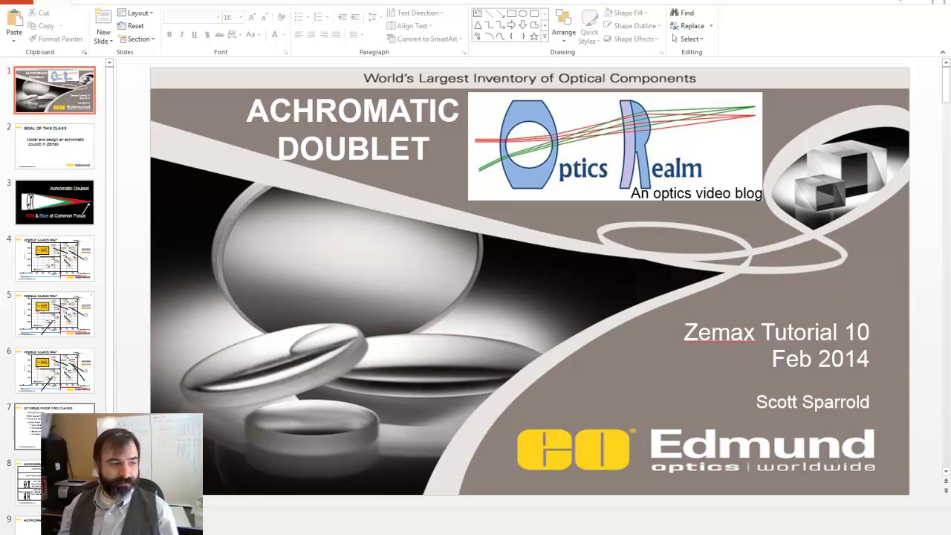
scroll(55, 297, "down", 3)
left_click(78, 383)
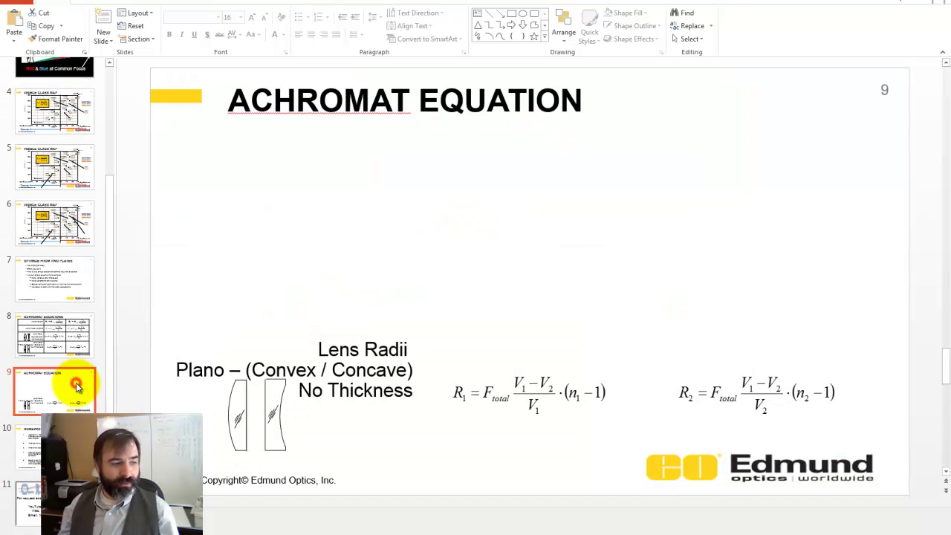
left_click(486, 389)
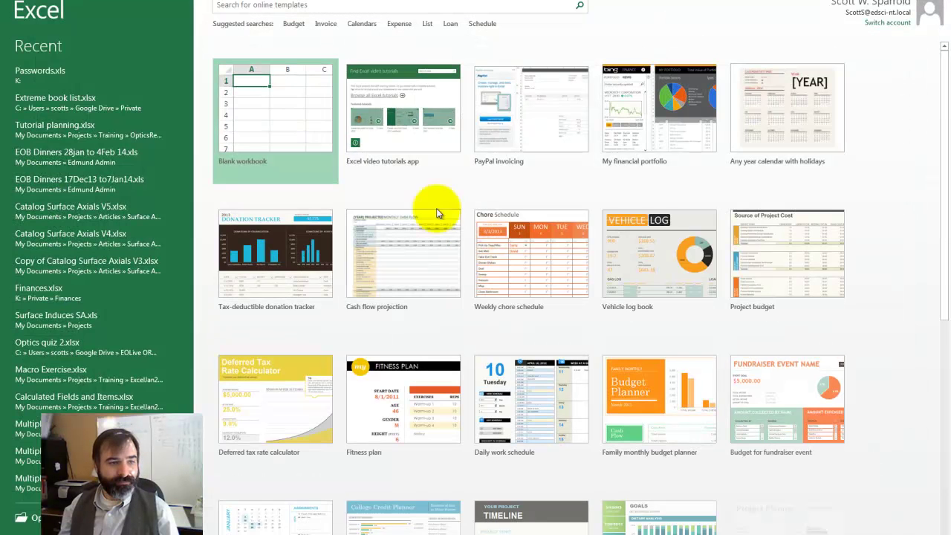
Step: Paste the radius equations into a blank workbook and move them down to about rows 8–11
left_click(297, 101)
left_click(290, 108)
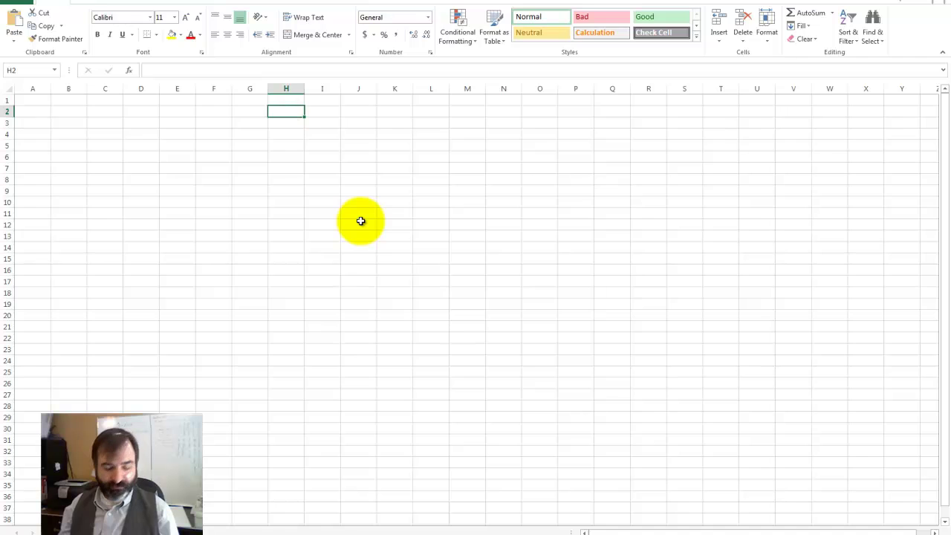
key("ctrl+v")
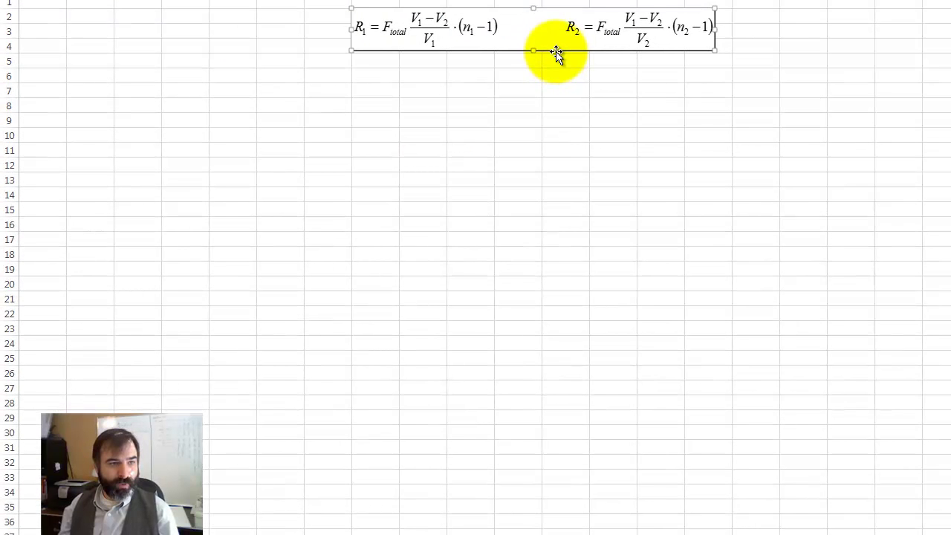
left_click_drag(449, 122, 437, 206)
Step: Label cells C3–C7 ftotal, v1, n1, v2, n2 and C9–C10 r1, r2
left_click(132, 30)
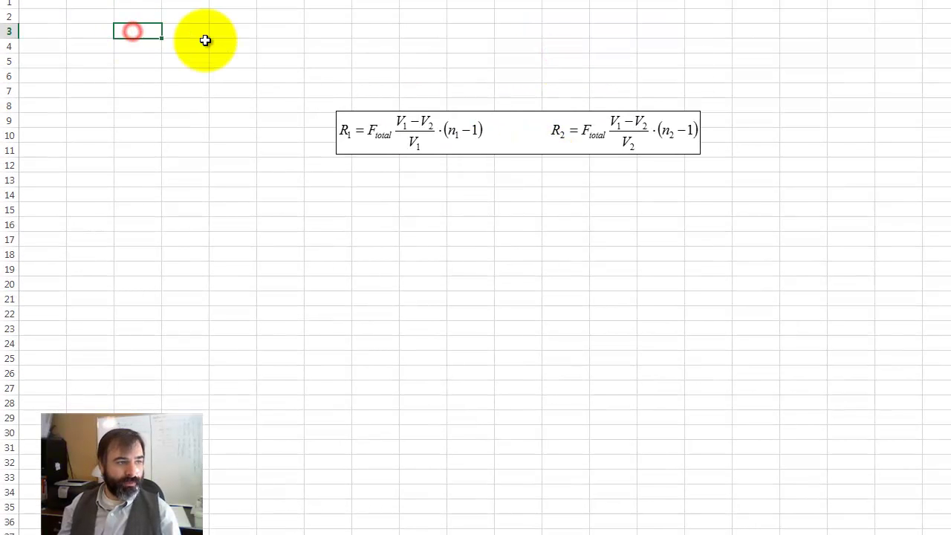
type("ftota")
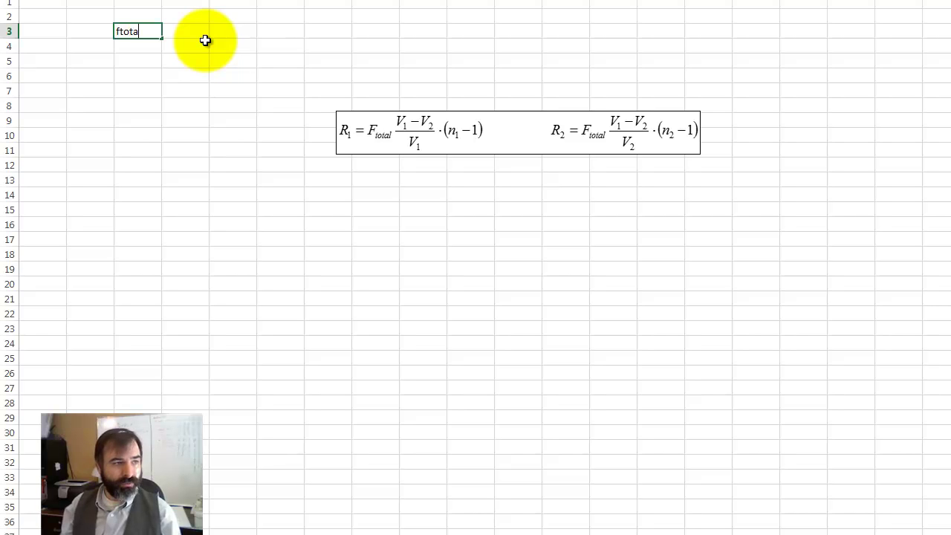
type("l")
key("Return")
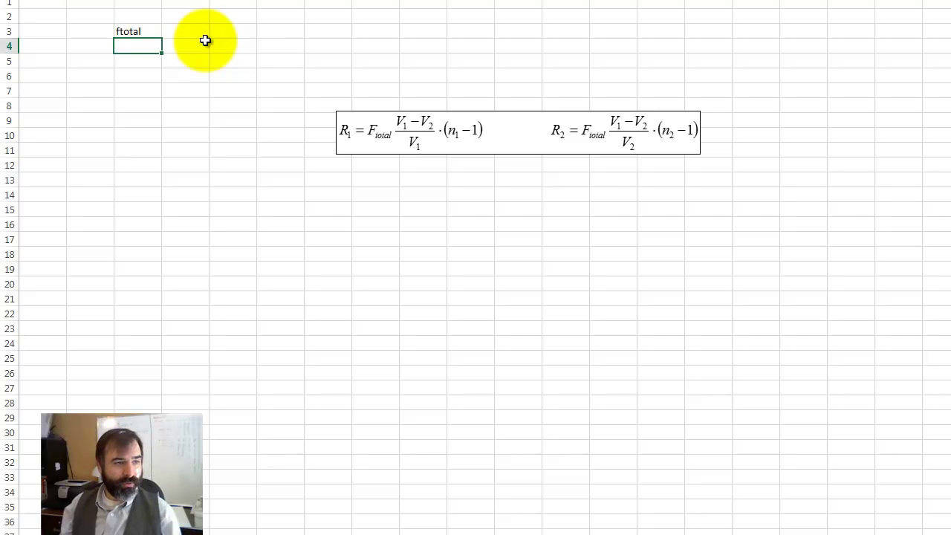
type("v1")
key("Return")
type("n1")
key("Return")
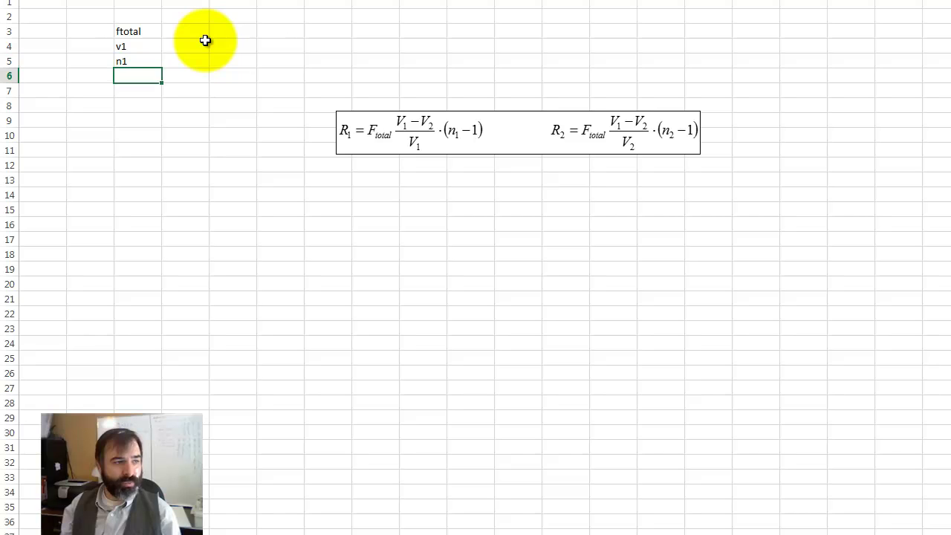
type("v2")
key("Return")
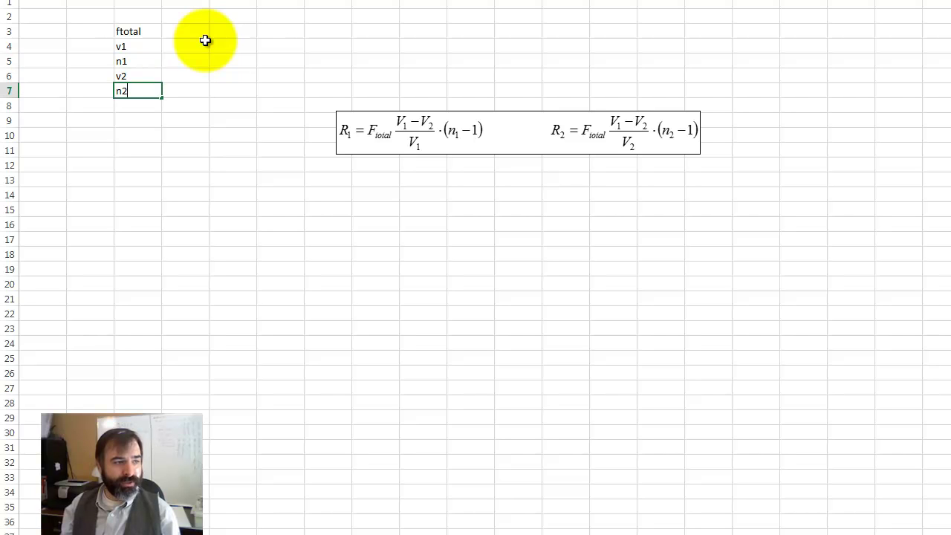
key("Return")
key("Return")
type("r1")
key("Return")
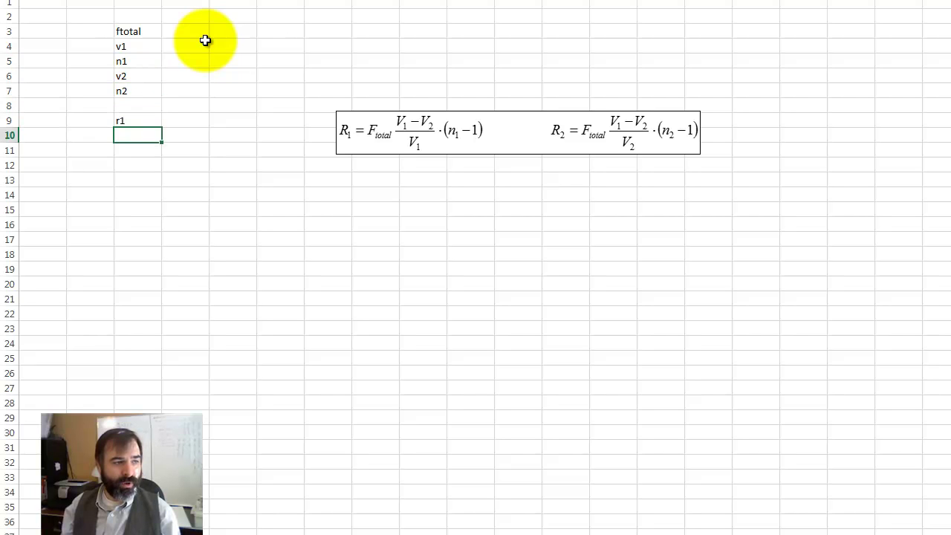
type("r2")
key("Return")
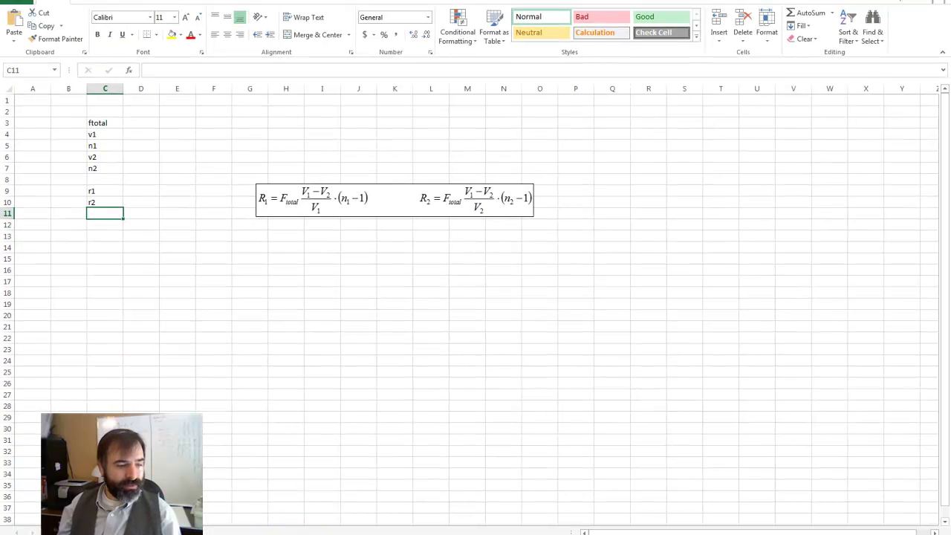
Step: Search for and open the Schott N-BK7 data sheet PDF in a new Internet Explorer tab
key("alt+Tab")
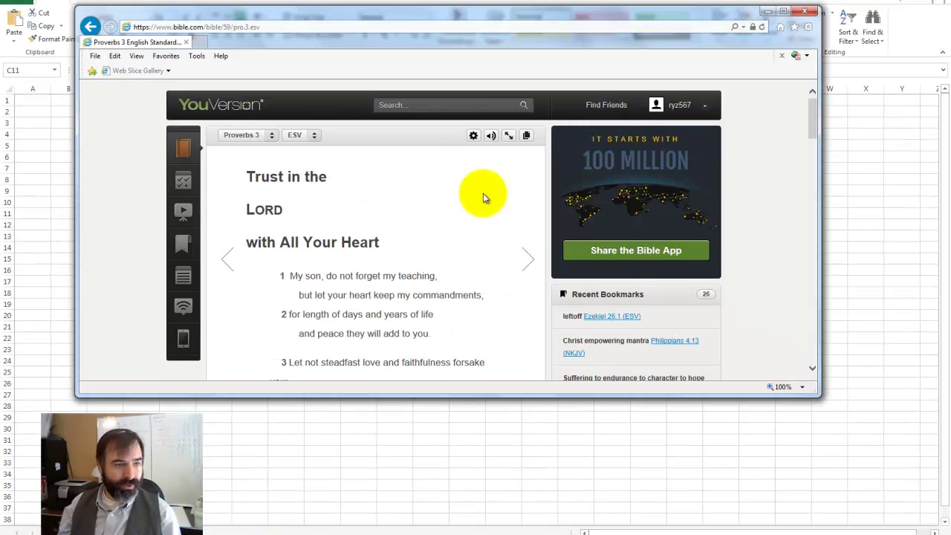
left_click(197, 42)
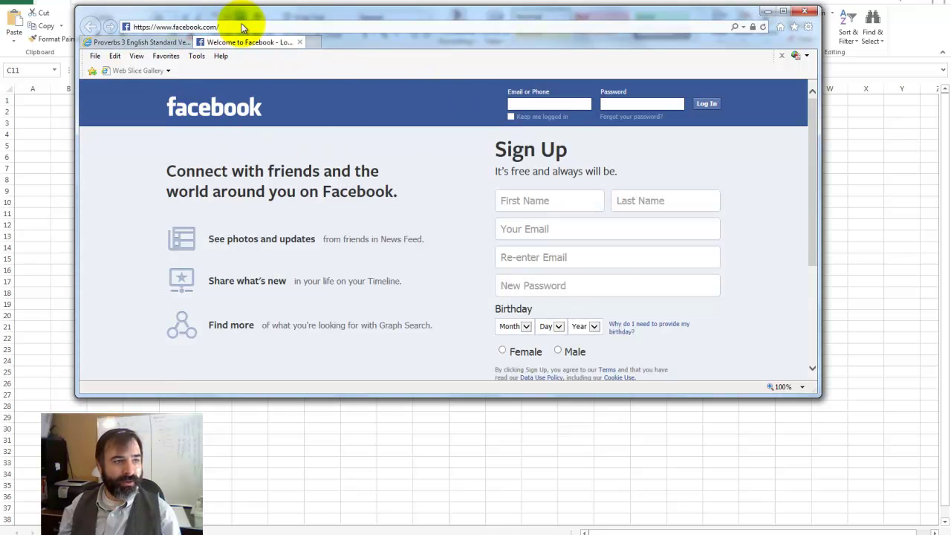
left_click(241, 25)
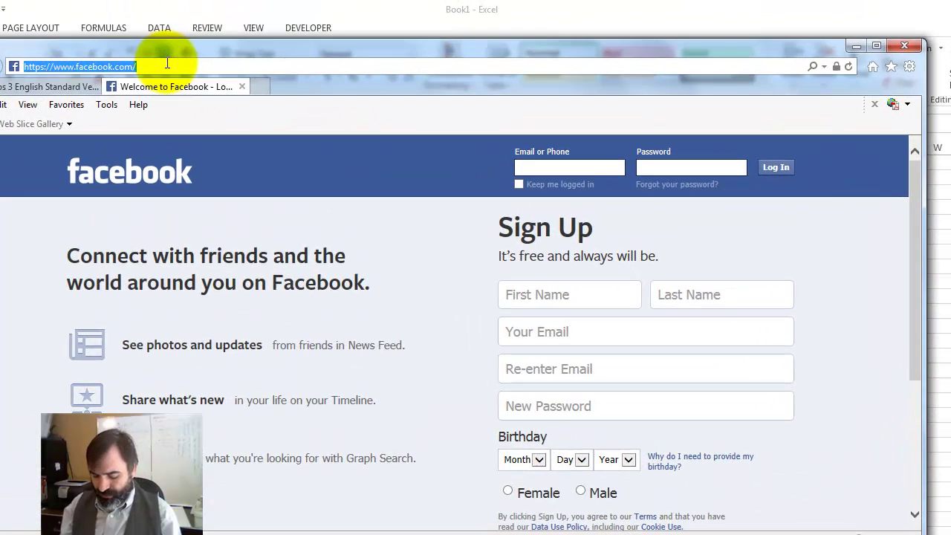
type("schott pdf n-bk7")
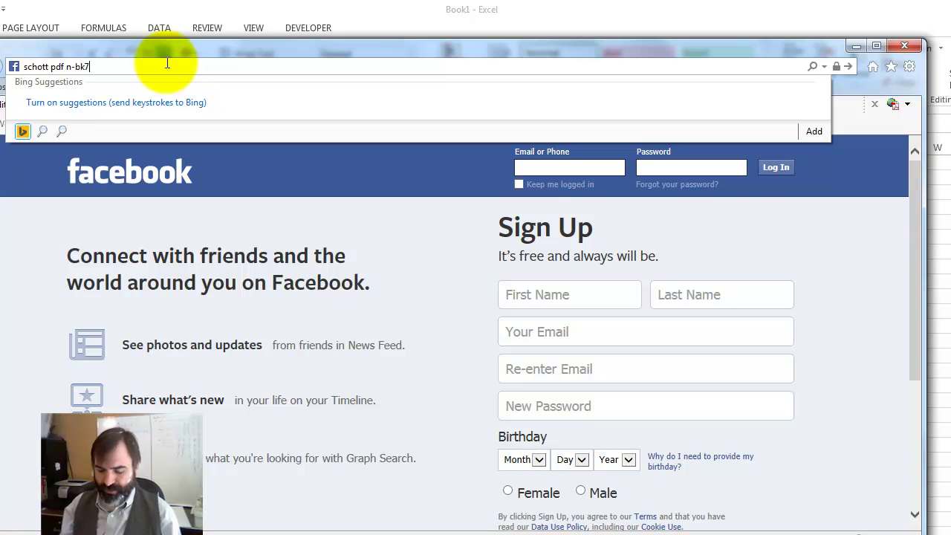
key("Return")
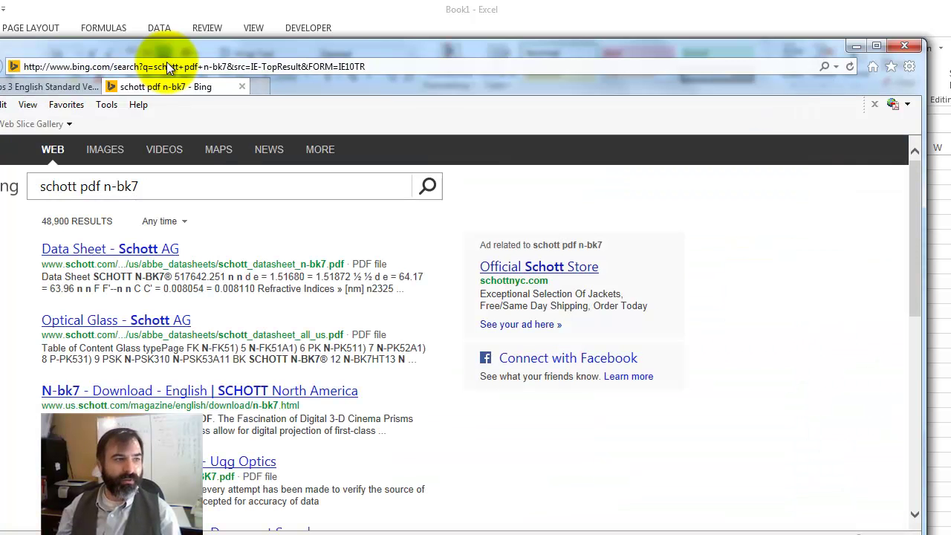
left_click(112, 251)
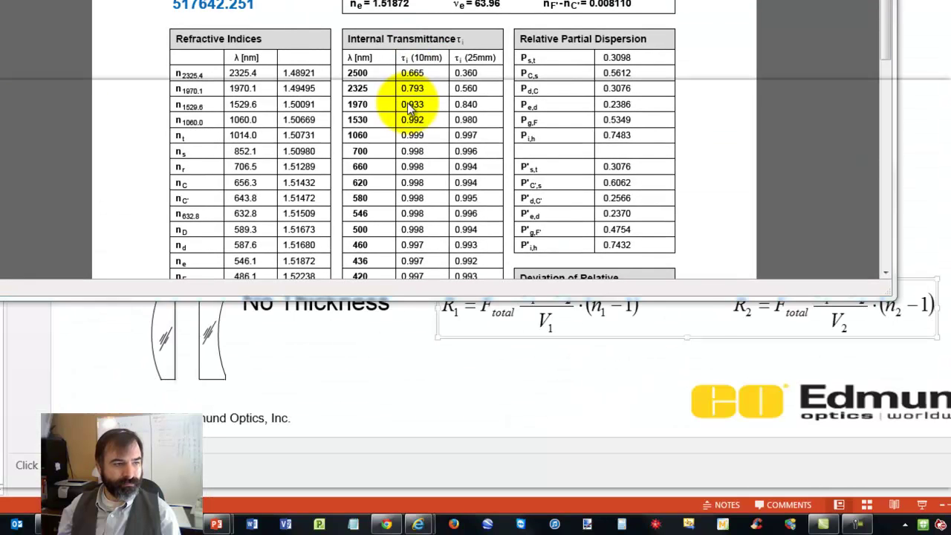
left_click(699, 374)
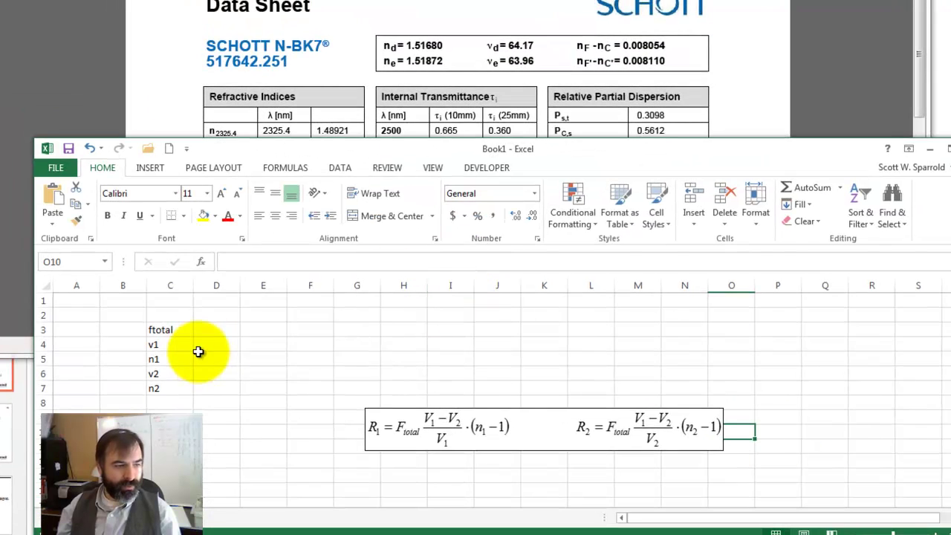
Step: Enter N-BK7's v1 = 64.17 in D4 and n1 = 1.5168 in D5
left_click(217, 344)
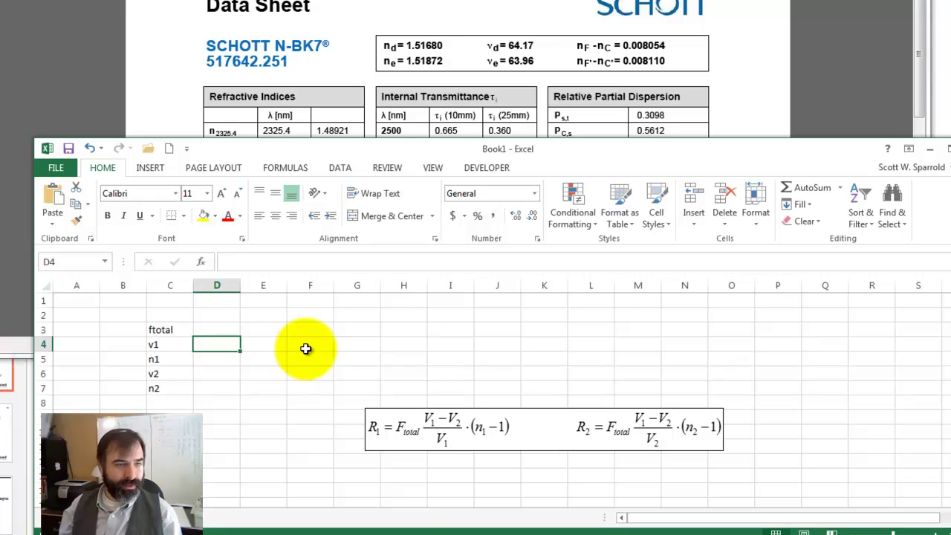
left_click(512, 45)
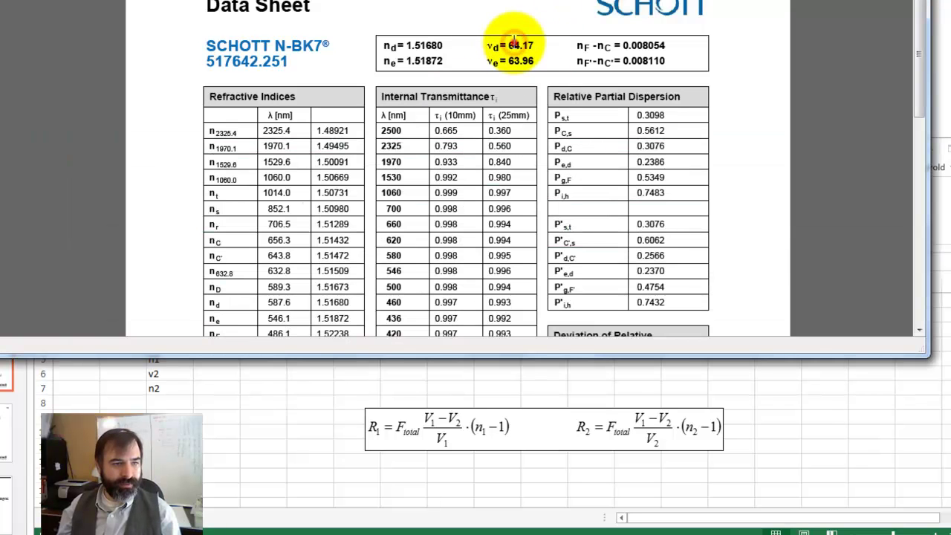
left_click(306, 418)
left_click(216, 342)
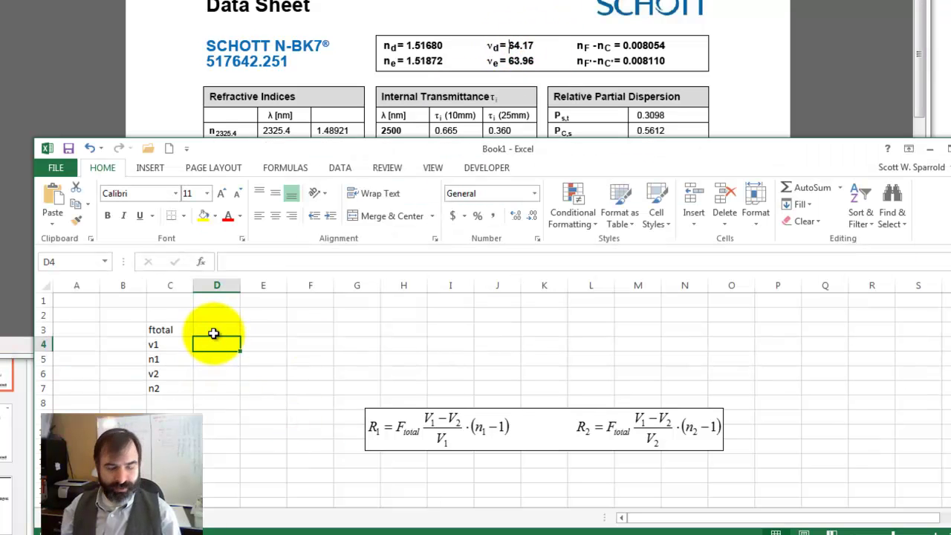
type("64.17")
key("Return")
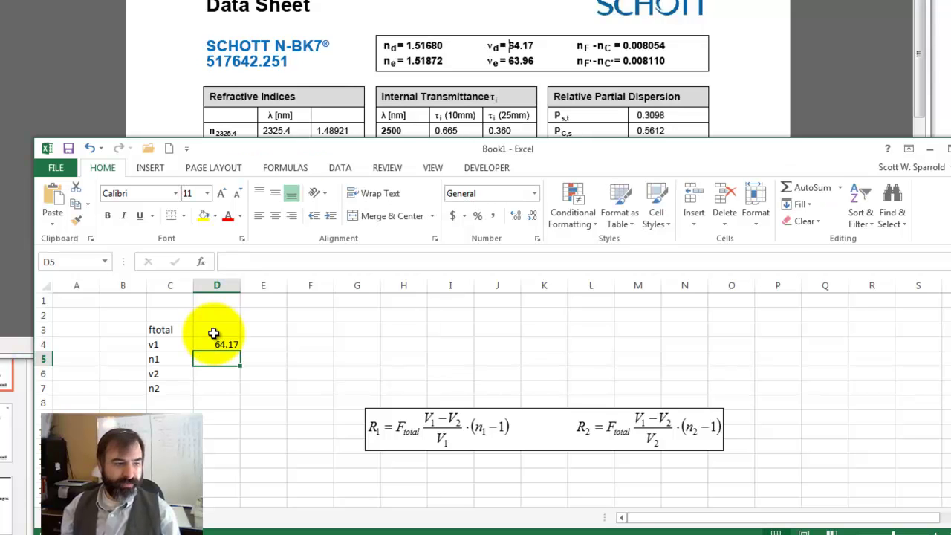
type("1.")
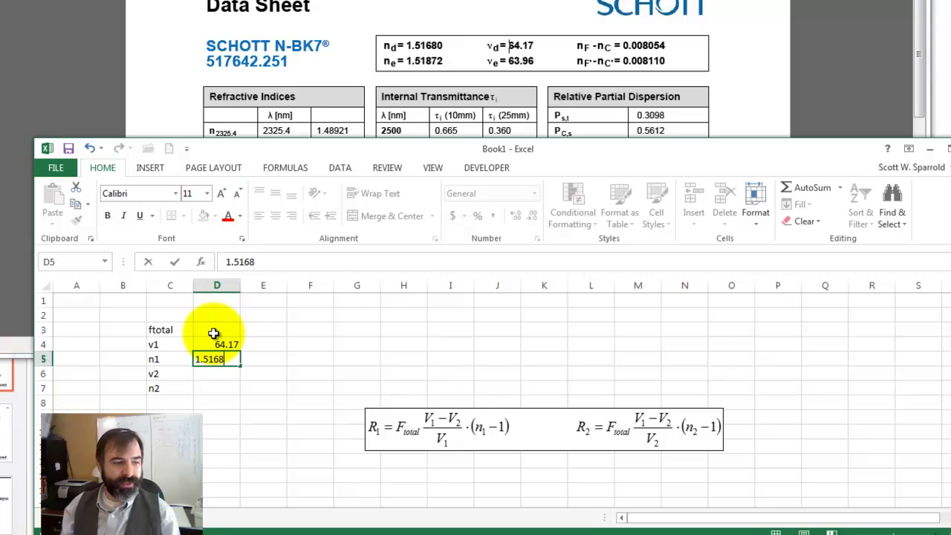
type("5168")
key("Return")
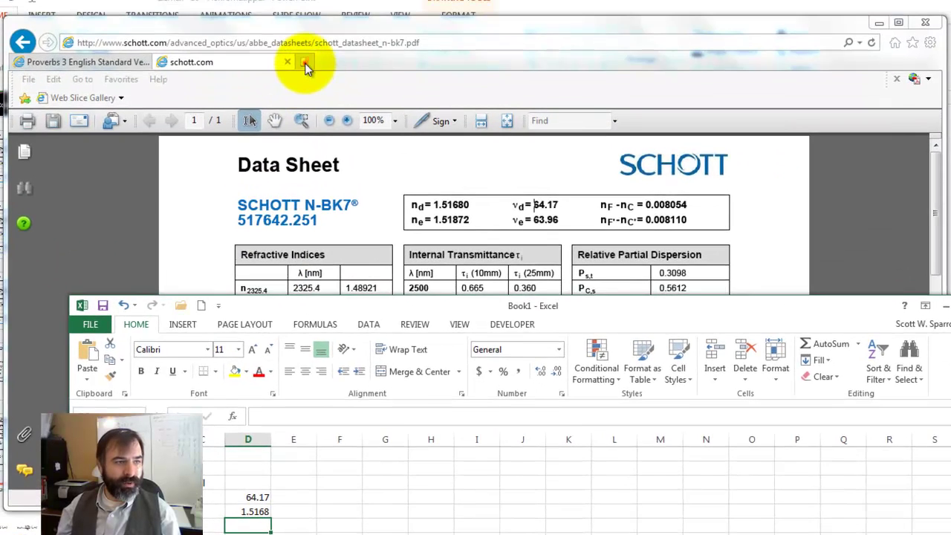
Step: Search 'schott pdf n-sf10' in a new tab and open the N-SF10 data sheet
left_click(307, 65)
left_click(235, 47)
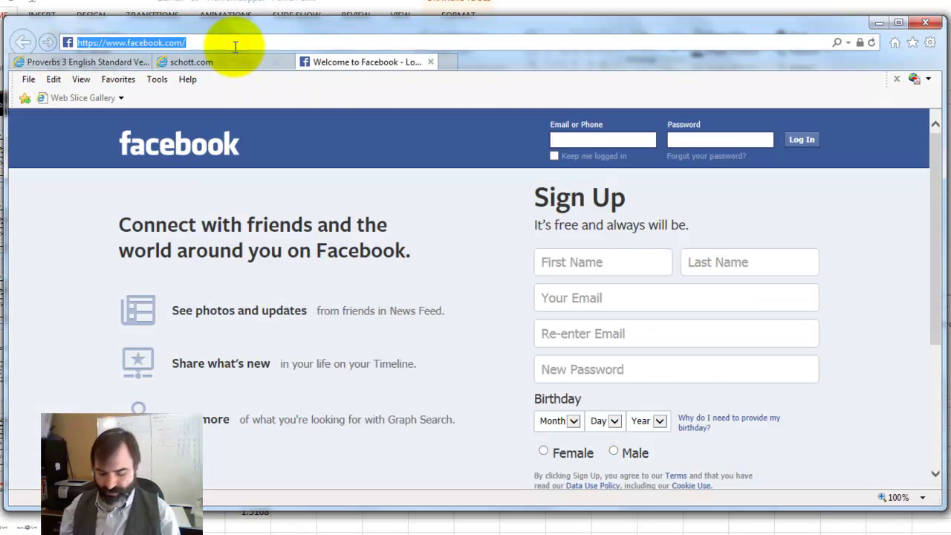
type("schott pdf")
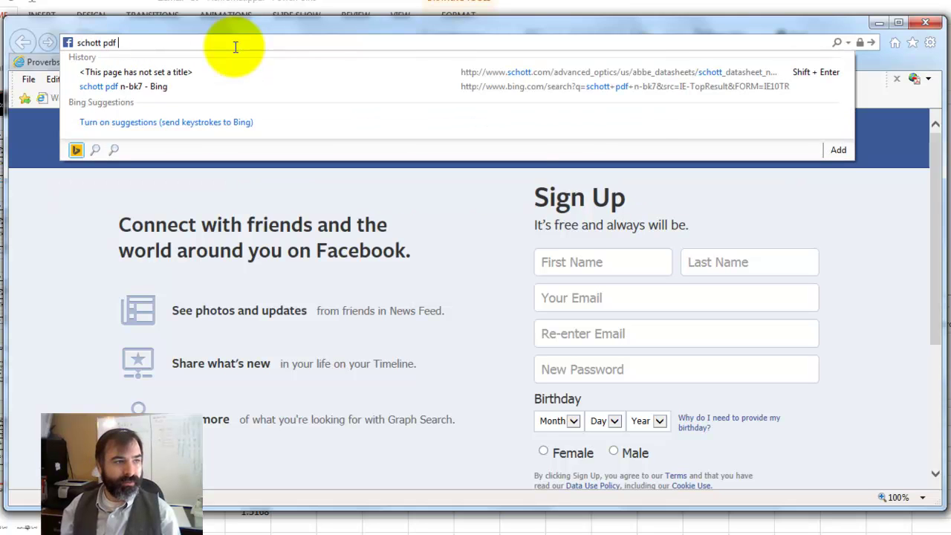
type(" n-sf10")
key("Return")
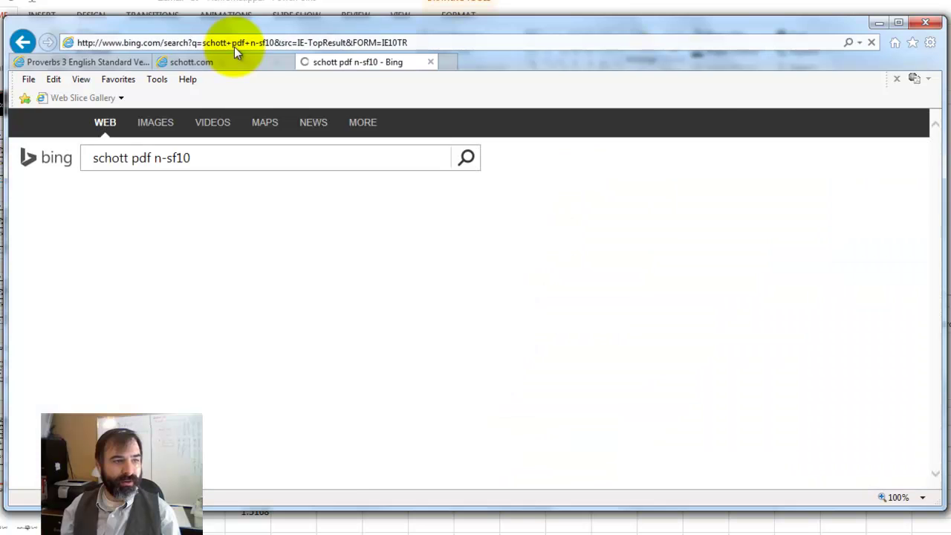
left_click(125, 217)
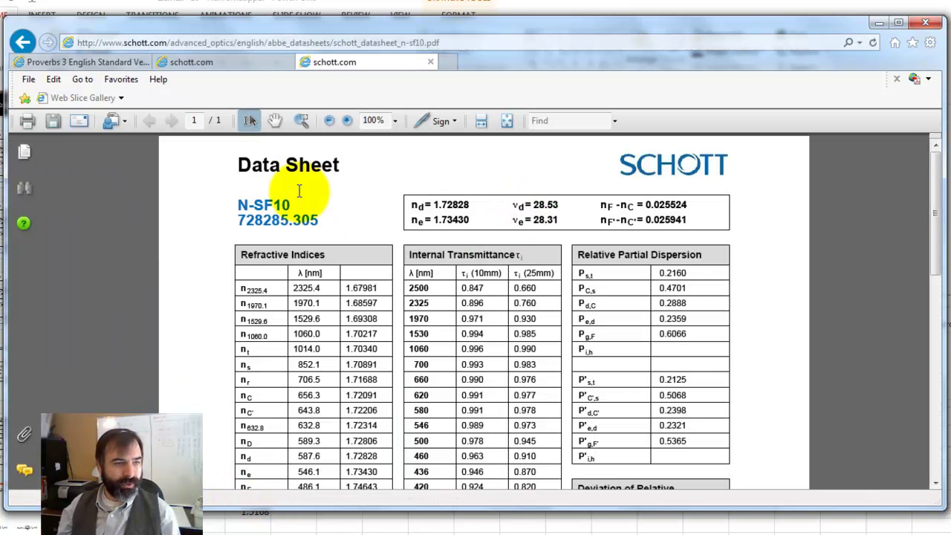
Step: Enter N-SF10's v2 = 28.53 in D6 and n2 = 1.72828 in D7
left_click(285, 512)
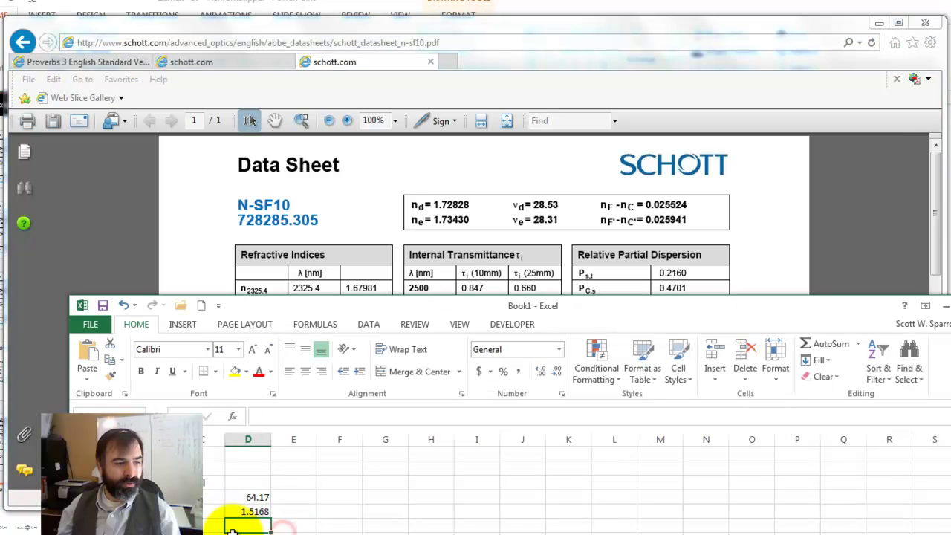
type("28.53")
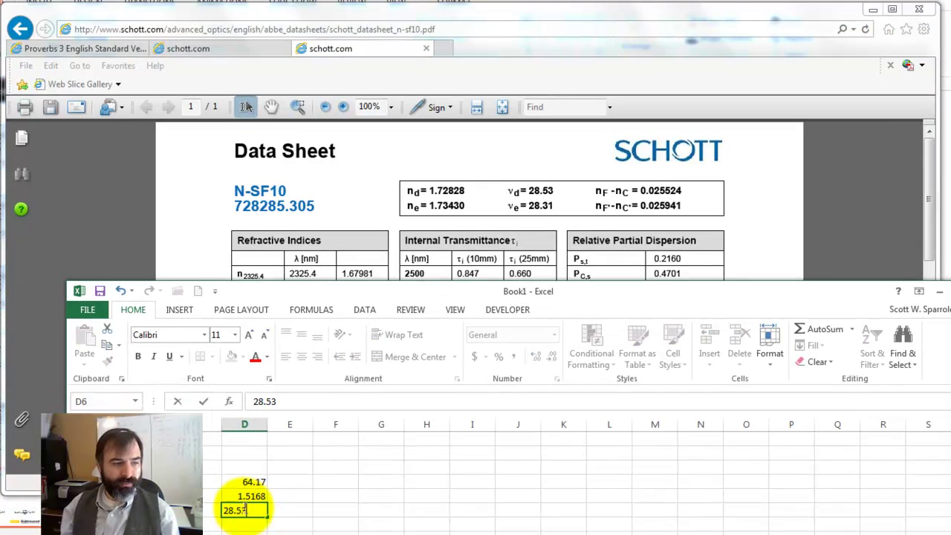
key("Return")
type("1.7")
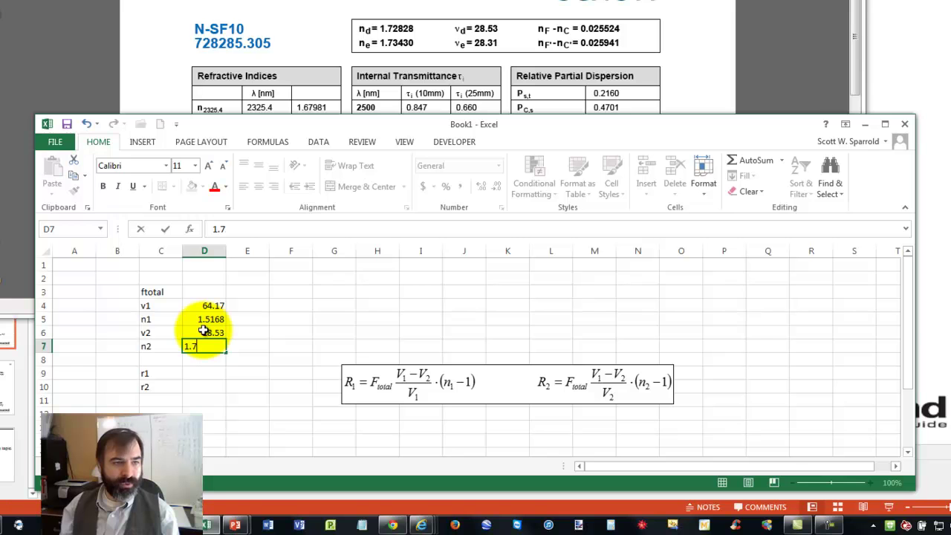
type("2828")
key("Return")
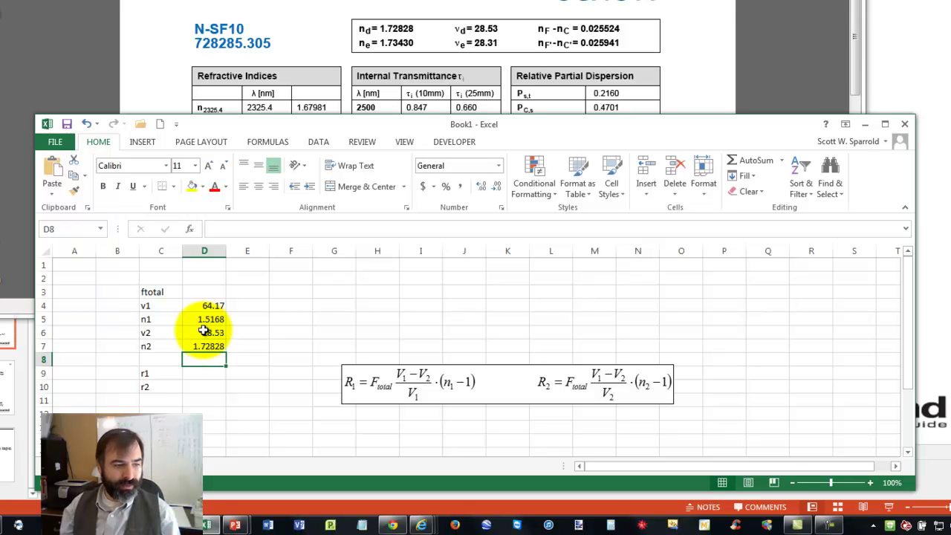
key("Return")
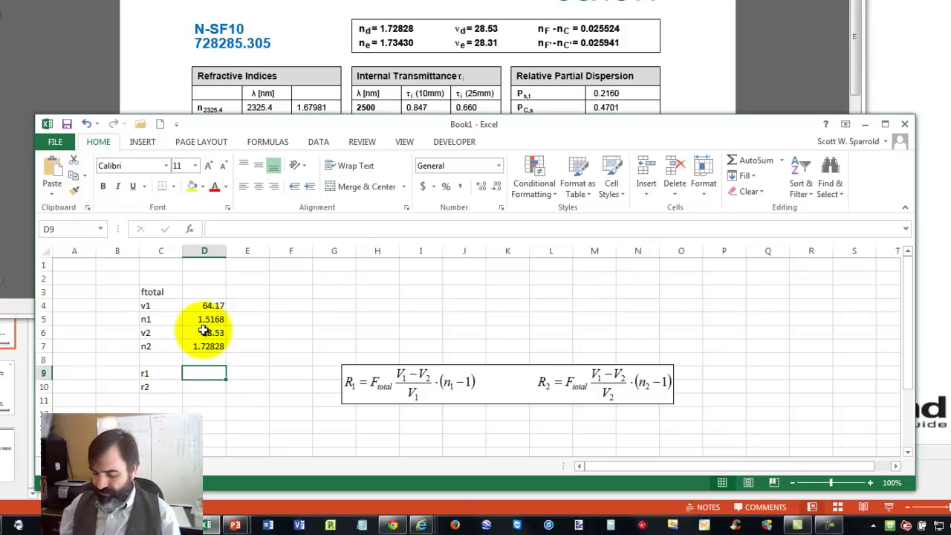
Step: Set ftotal to 100 in cell D3
type("=")
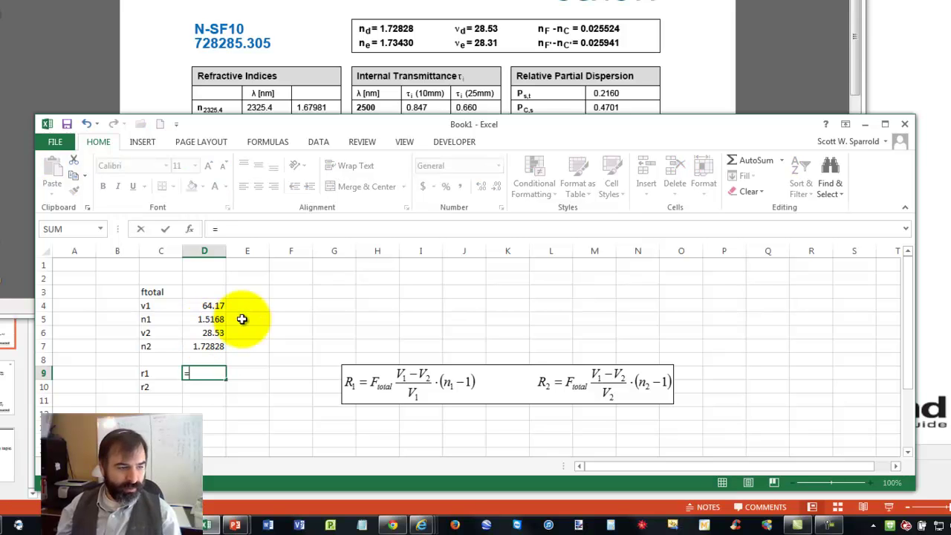
left_click(227, 306)
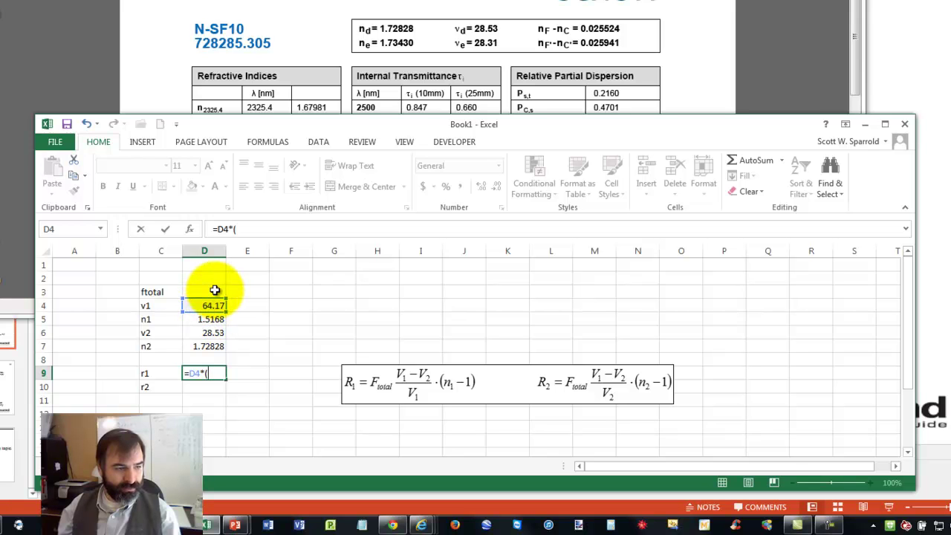
key("Escape")
left_click(213, 292)
type("10")
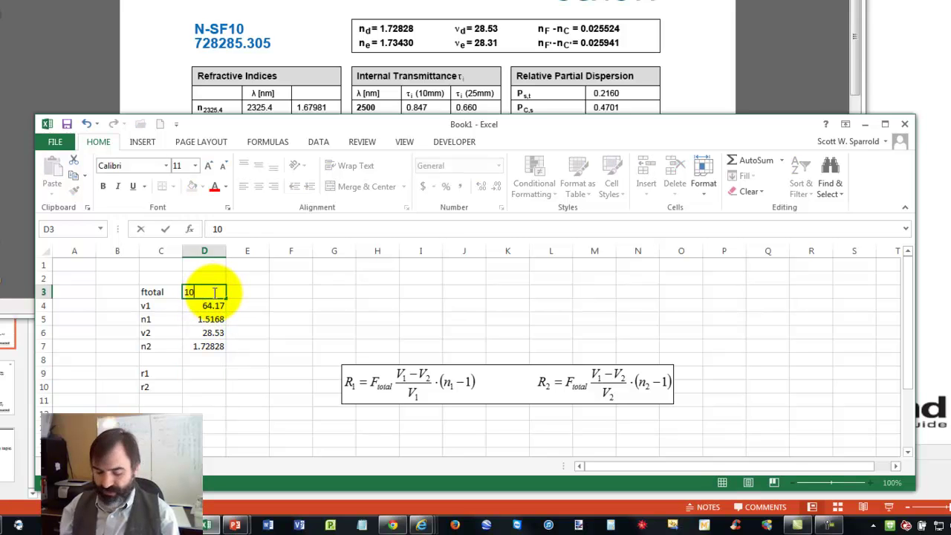
key("Return")
key("Return")
key("Return")
key("Return")
key("Return")
key("Return")
key("Return")
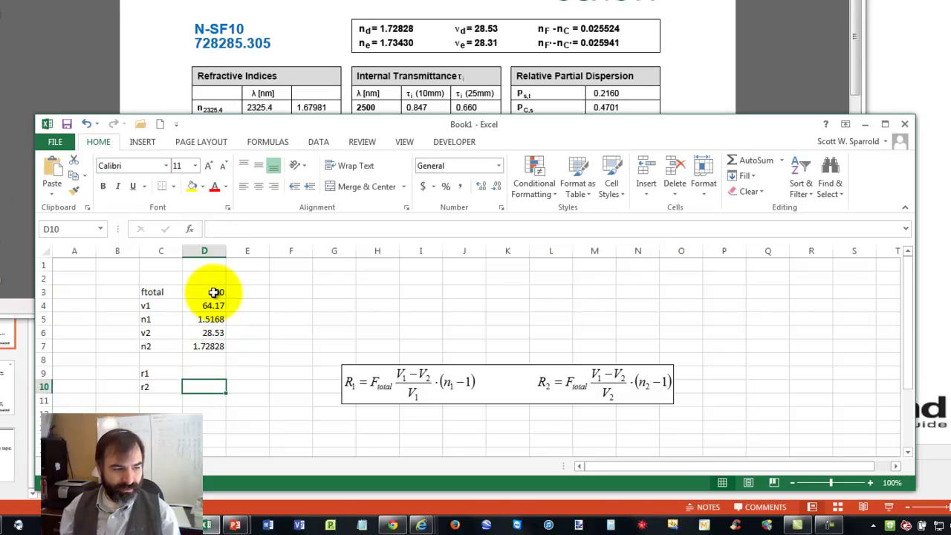
key("Up")
Step: Build the r1 formula =D3*(D4-D6)/D4*(D5-1) in D9 by referencing cells
type("=")
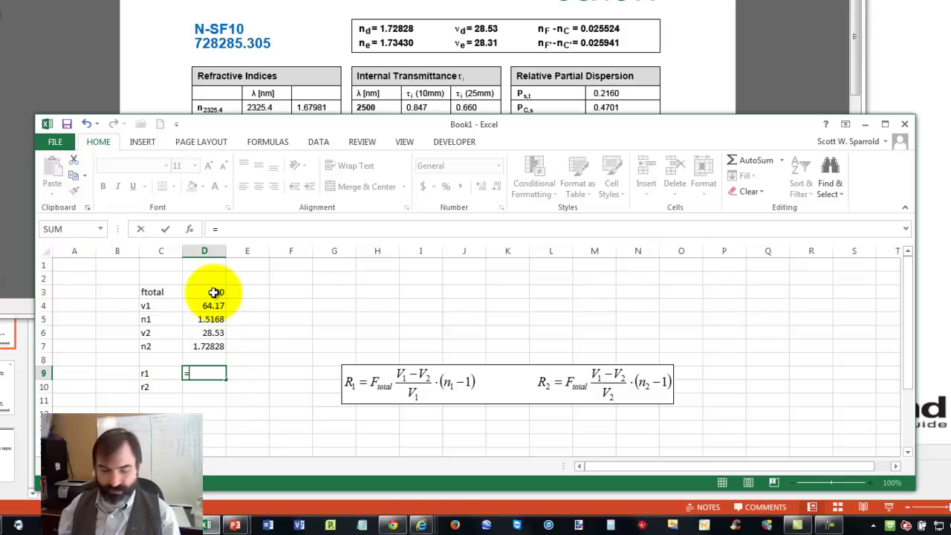
left_click(214, 293)
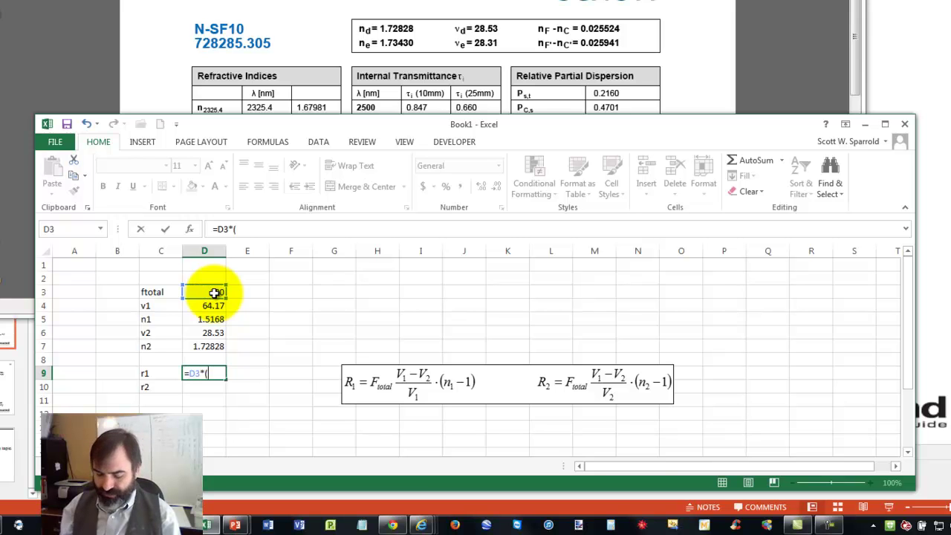
type("*(")
left_click(202, 306)
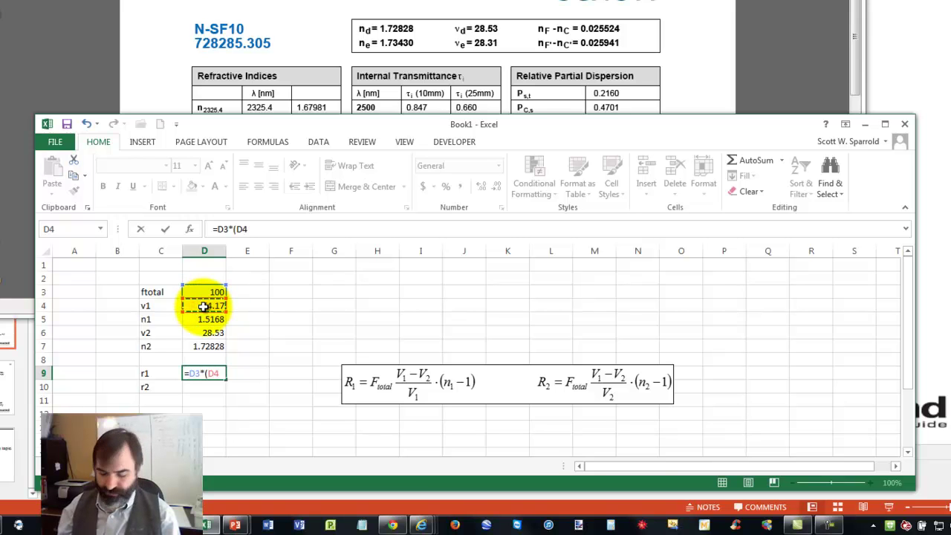
type("-")
left_click(205, 331)
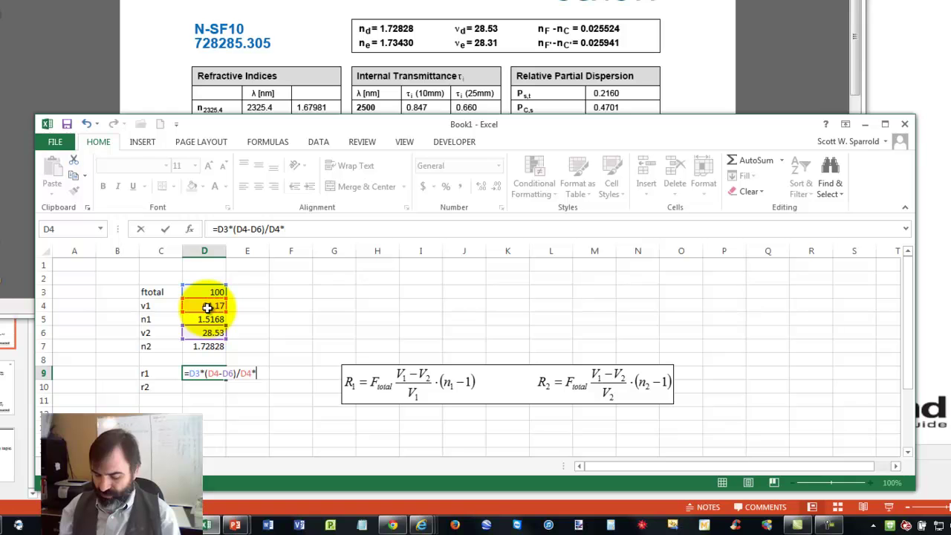
type("*(")
left_click(204, 320)
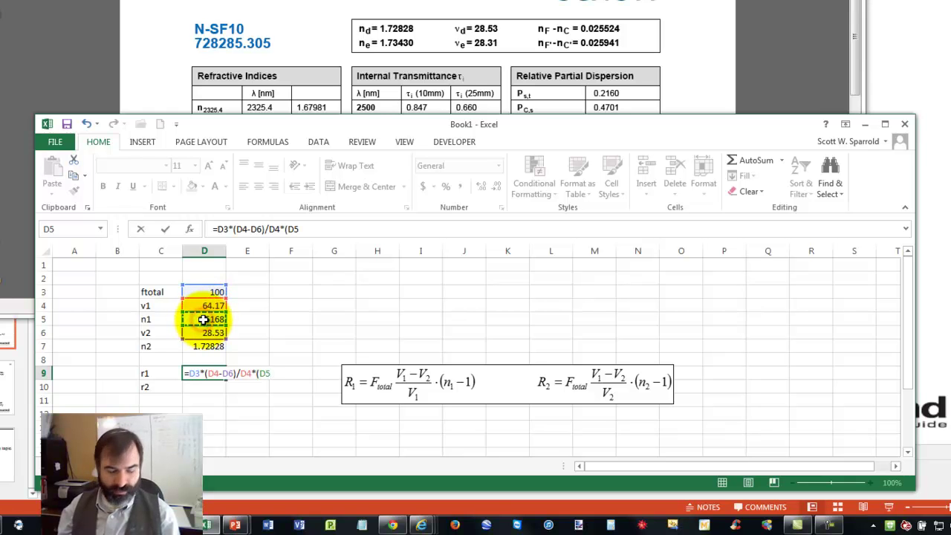
type("1-)")
key("Return")
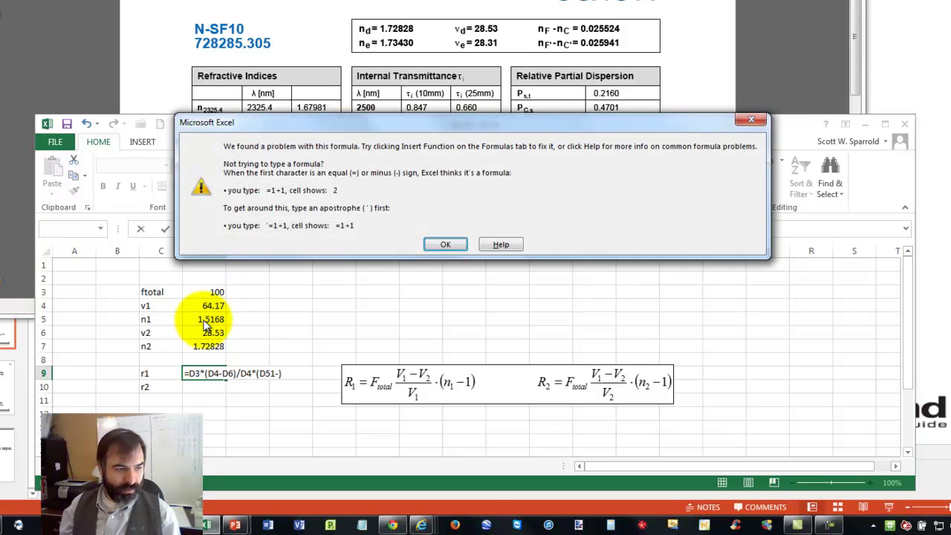
Step: Fix the formula error by removing the stray 1, so D9 returns 28.70306
key("Return")
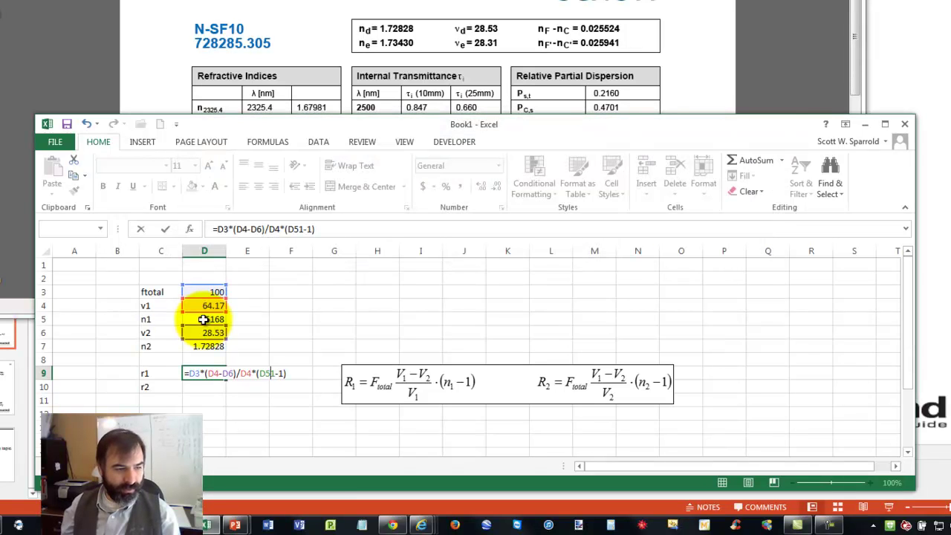
key("Delete")
key("ctrl+Return")
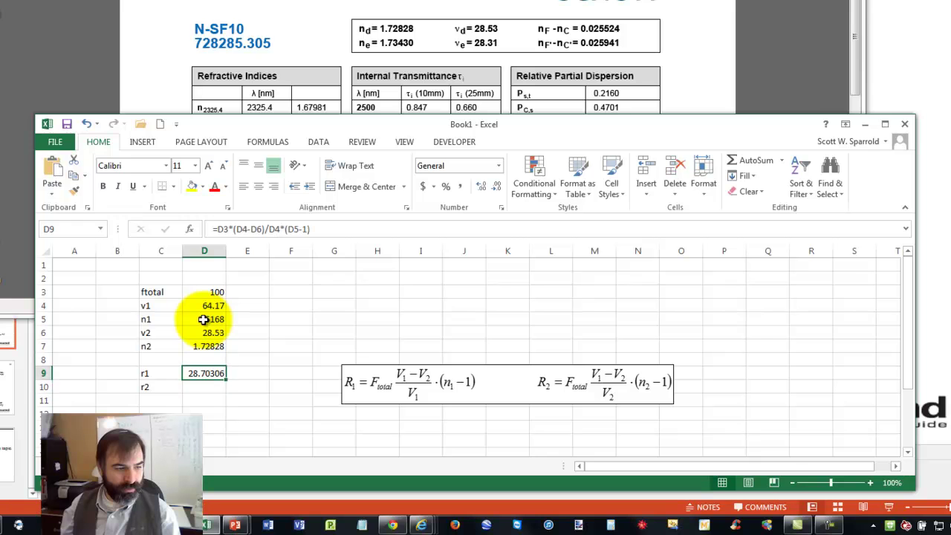
key("Down")
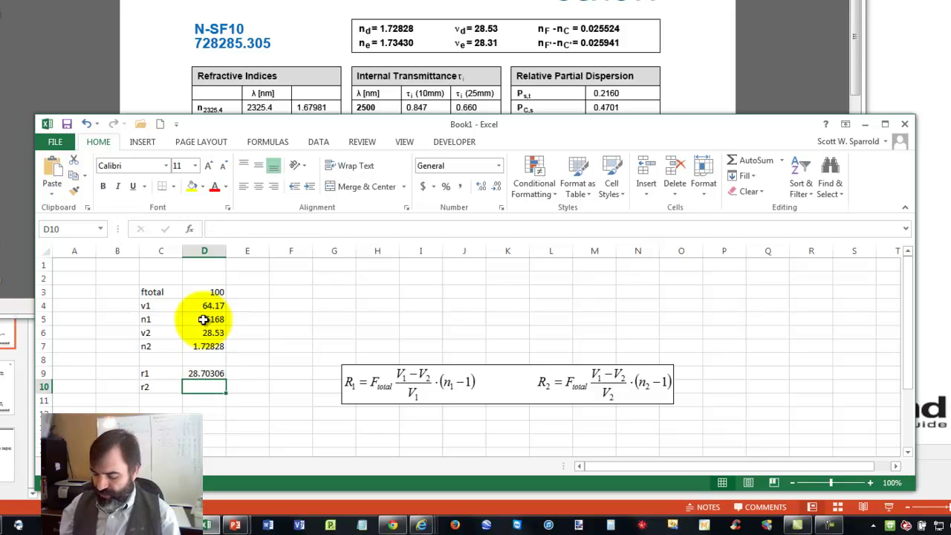
Step: Enter =D3*(D4-D6)/D6*(D7-1) in D10, giving r2 = 90.97756
type("=")
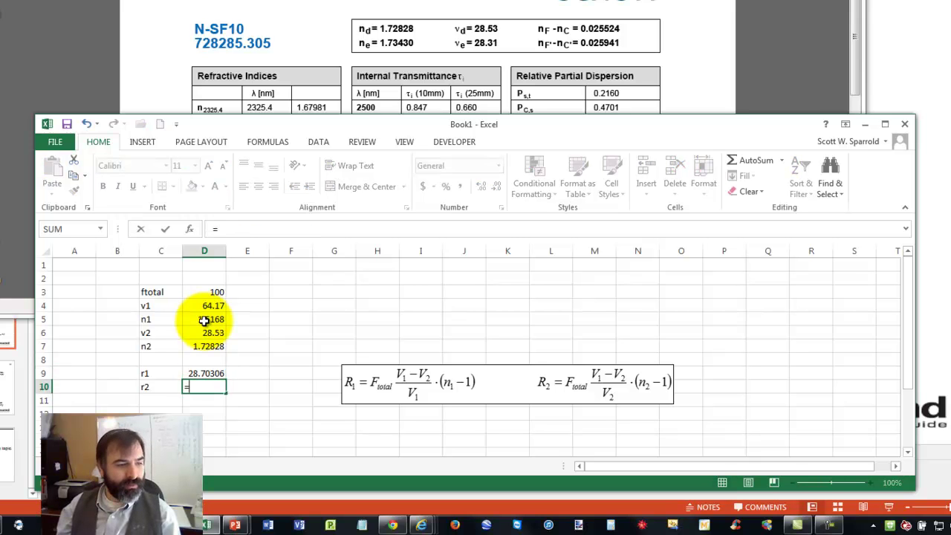
left_click(203, 291)
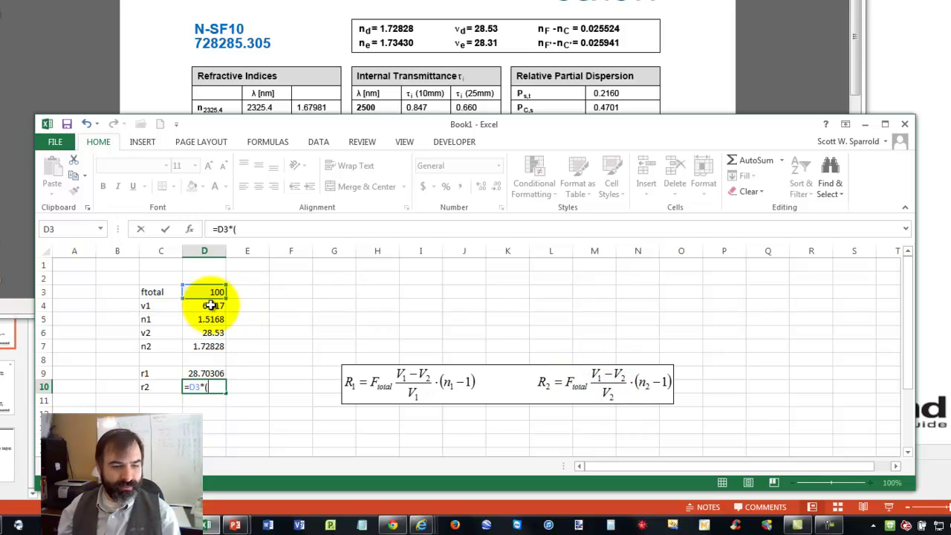
left_click(212, 306)
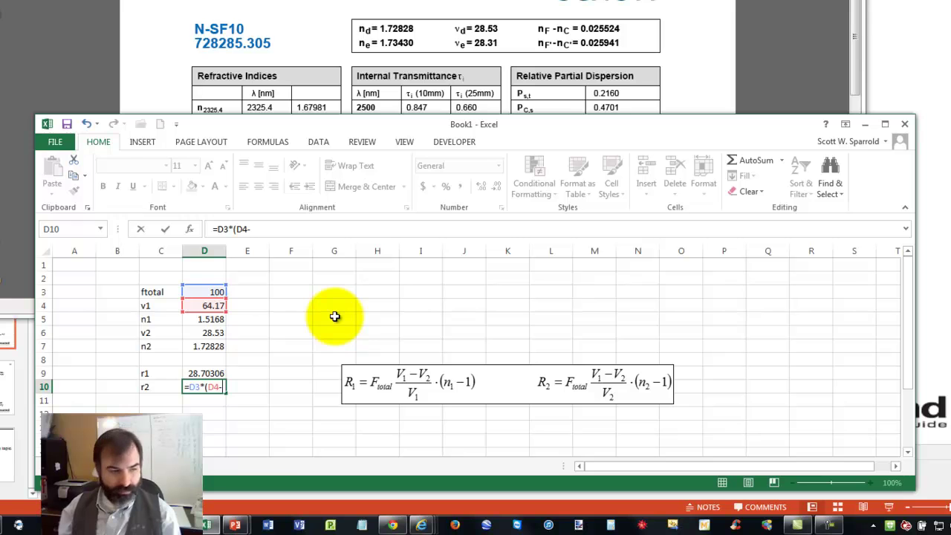
type("-")
left_click(206, 332)
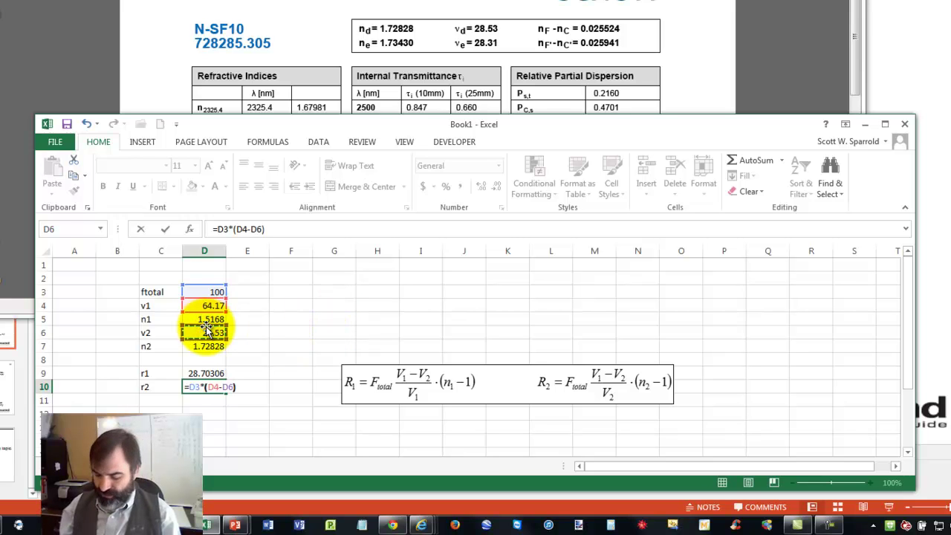
left_click(207, 332)
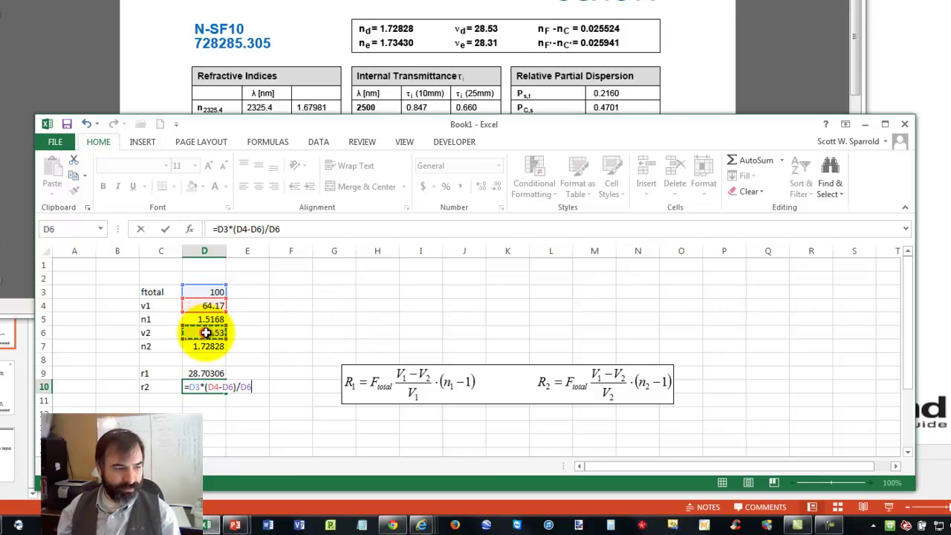
type("*(")
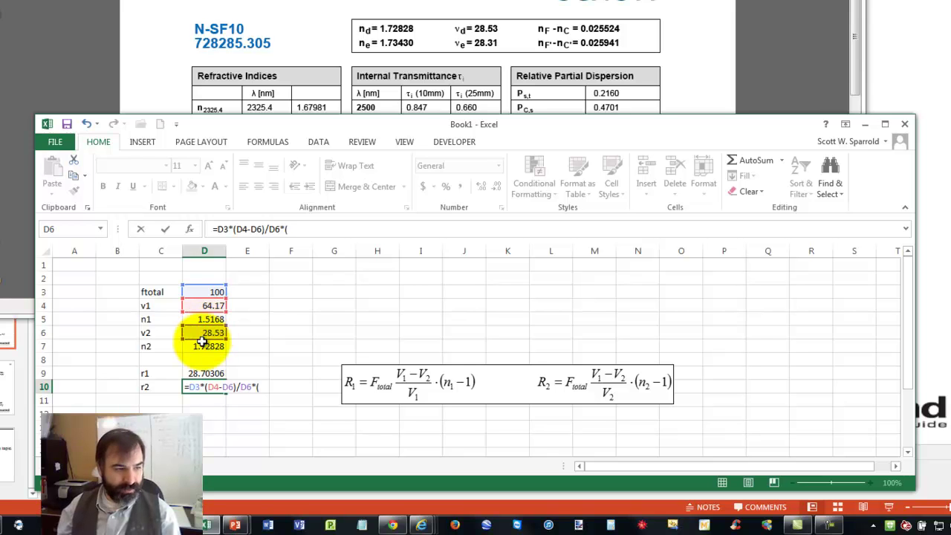
left_click(200, 346)
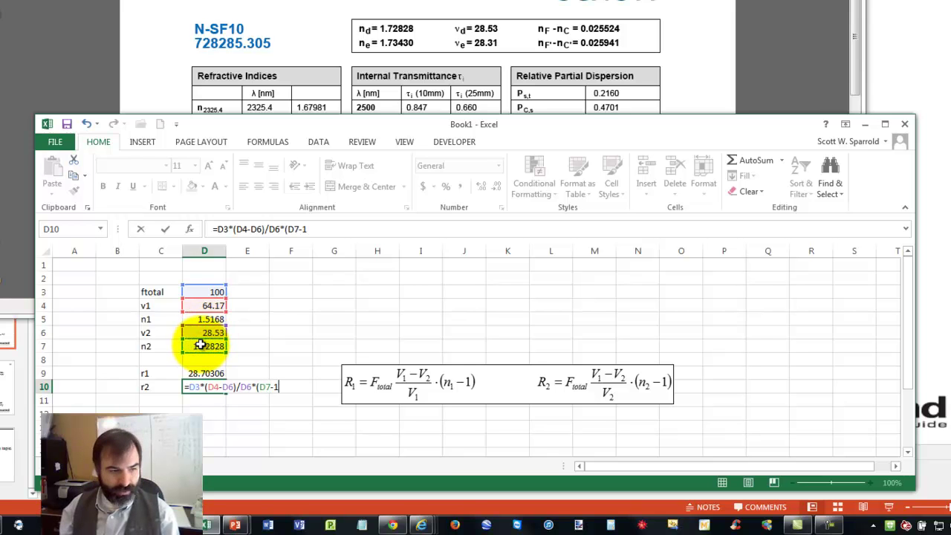
type("-1)")
key("Return")
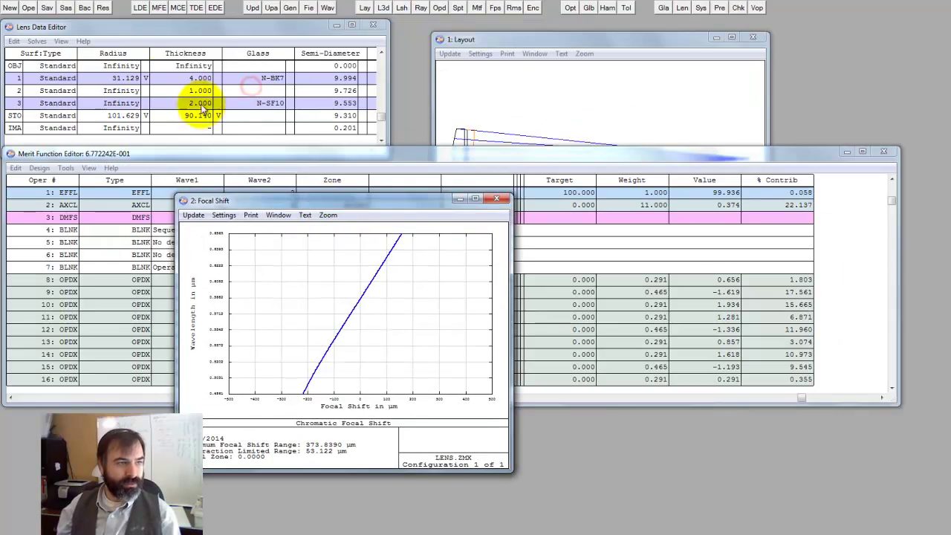
Step: Enter 28.8 as surface 1's radius, then check the computed r1 in Excel
left_click(124, 80)
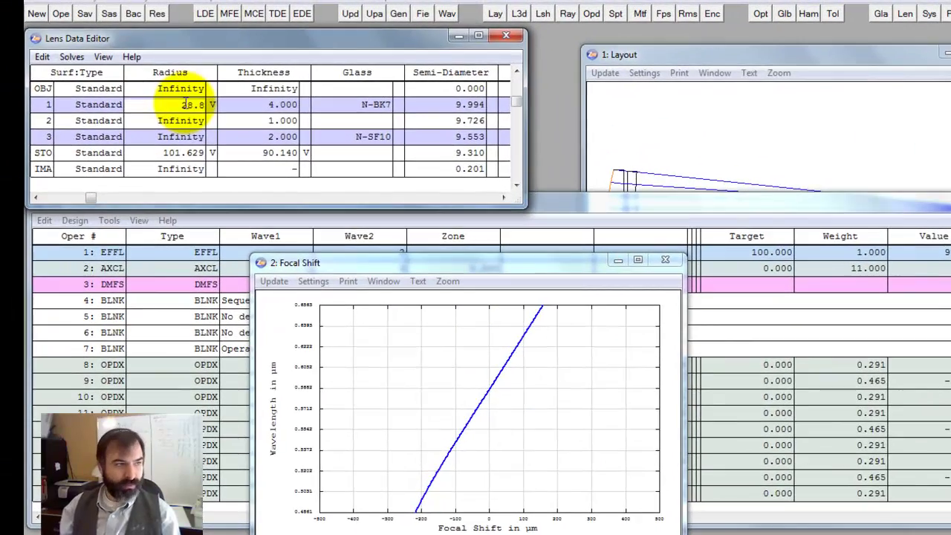
type("28.8")
key("Return")
key("alt+Tab")
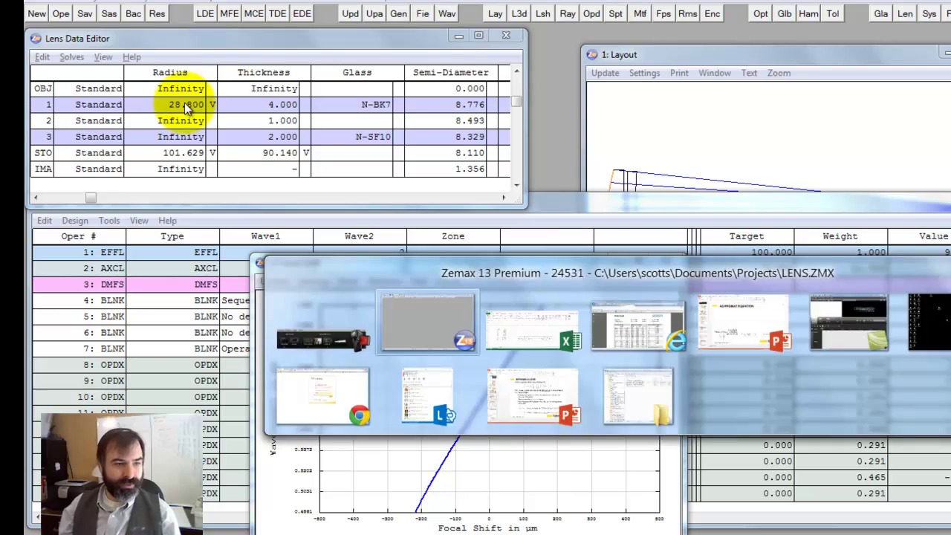
key("alt+Tab")
key("Tab")
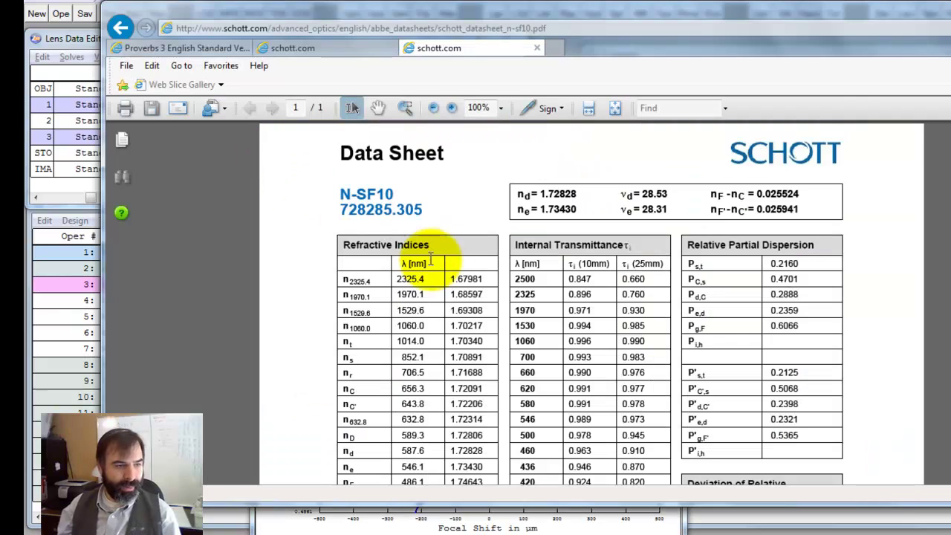
key("alt+Tab")
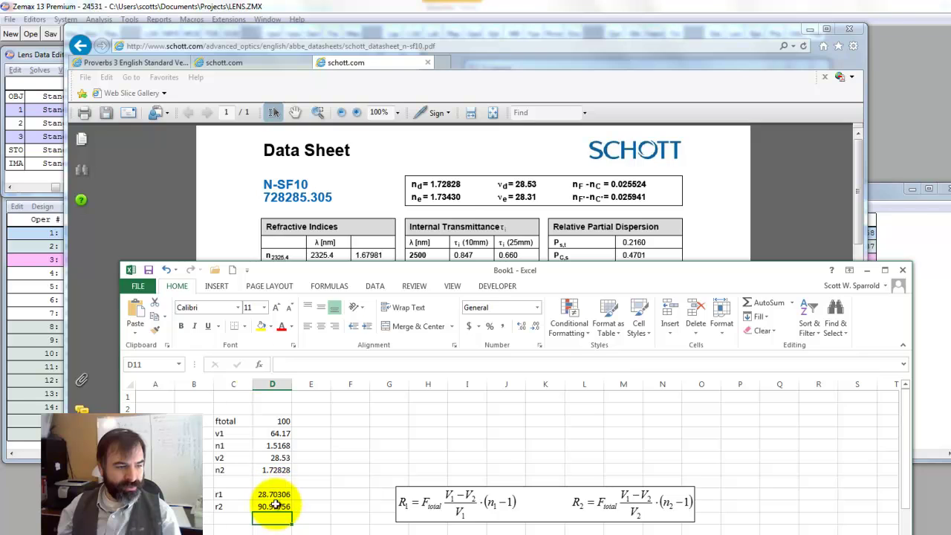
Step: Correct surface 1's radius in the Lens Data Editor to 28.700
left_click(48, 124)
left_click(145, 109)
left_click(148, 110)
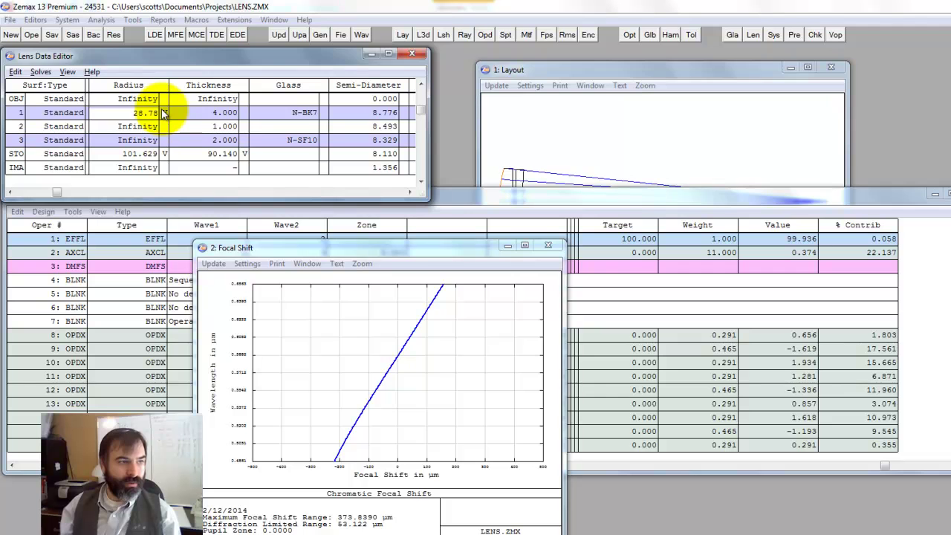
type("7")
key("Return")
double_click(164, 113)
Step: Set the stop surface radius to 90.980
key("Return")
key("Down")
key("Down")
key("Down")
key("Down")
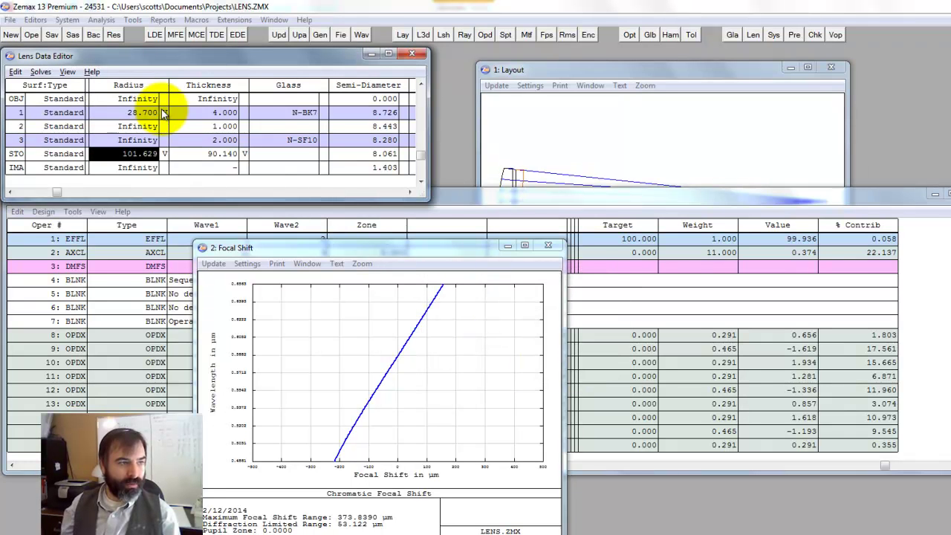
type("90.9")
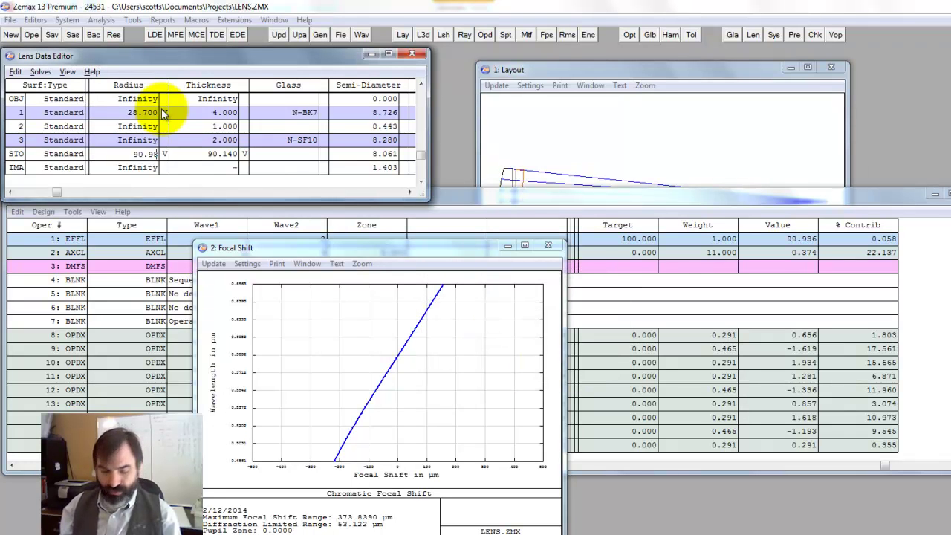
type("8")
key("Return")
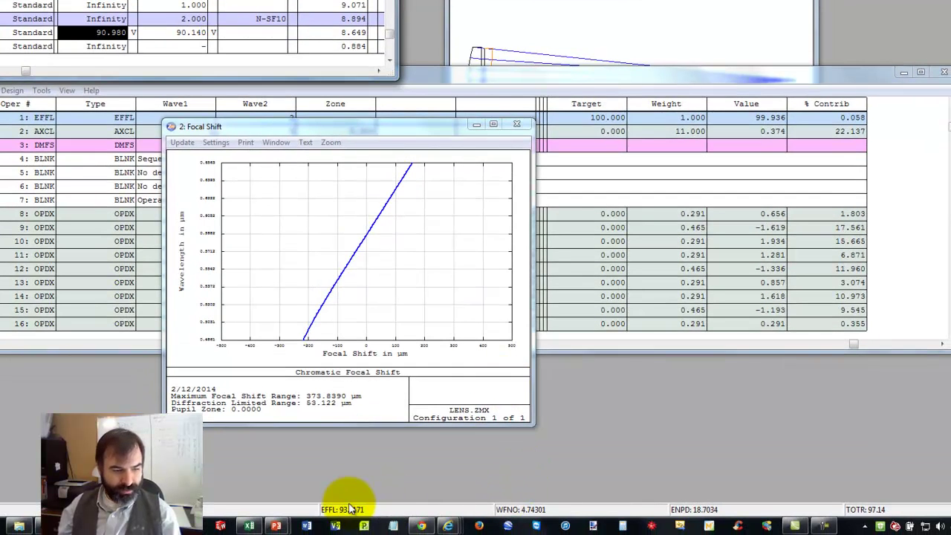
Step: Apply a marginal-ray height solve to the image distance (85.444) and read the 318.2854 µm focal shift
left_click(616, 42)
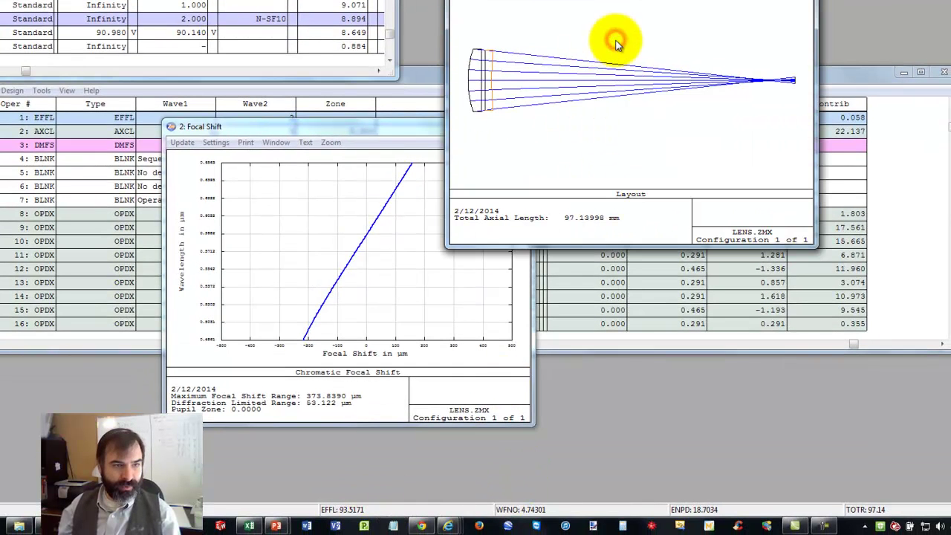
left_click(181, 32)
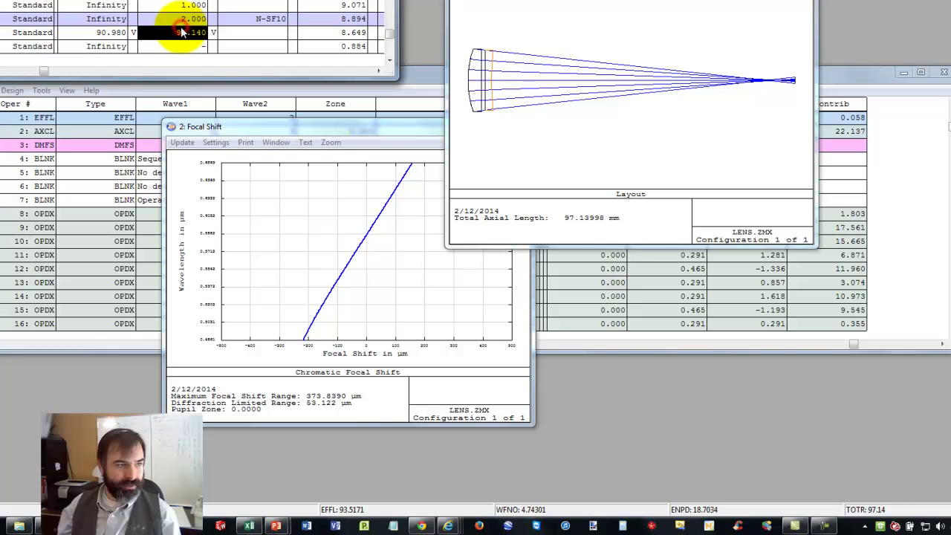
right_click(182, 32)
key("Return")
left_click(648, 142)
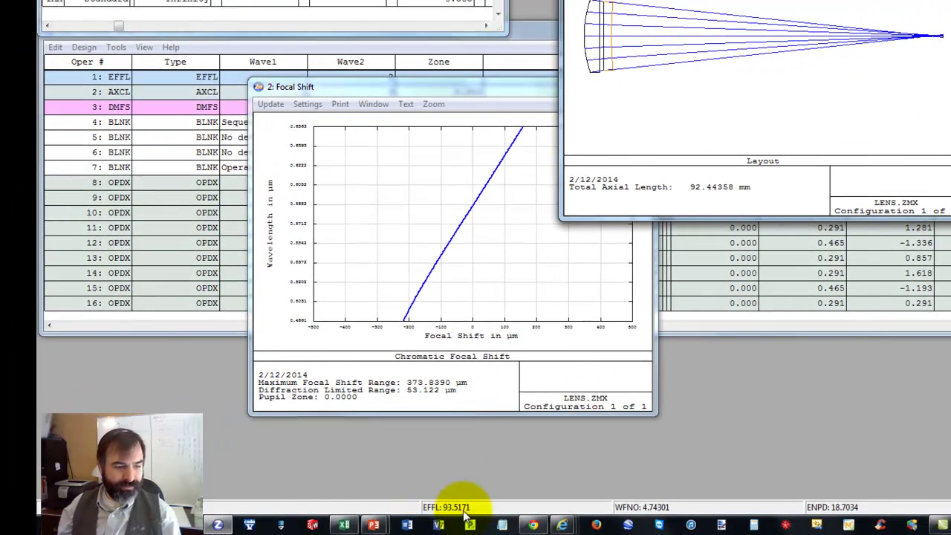
left_click(496, 249)
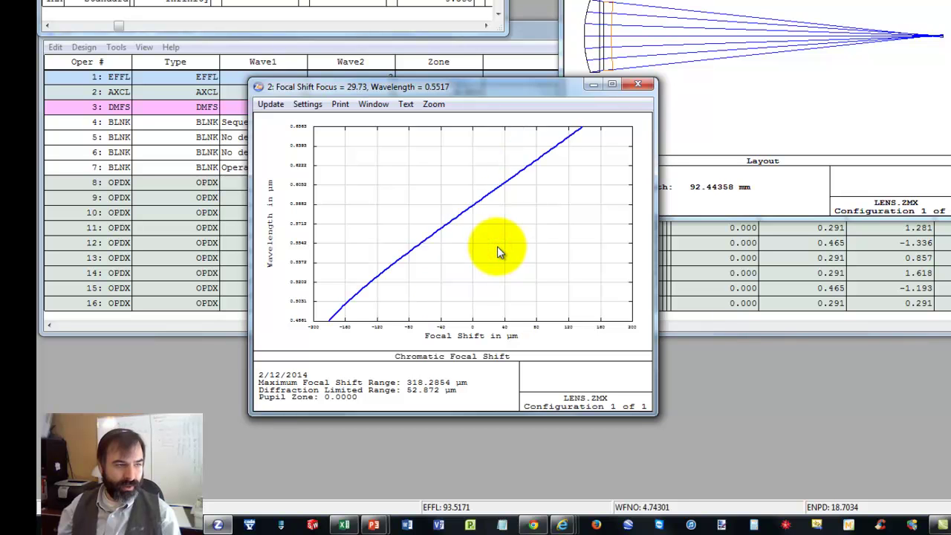
left_click_drag(497, 246, 555, 170)
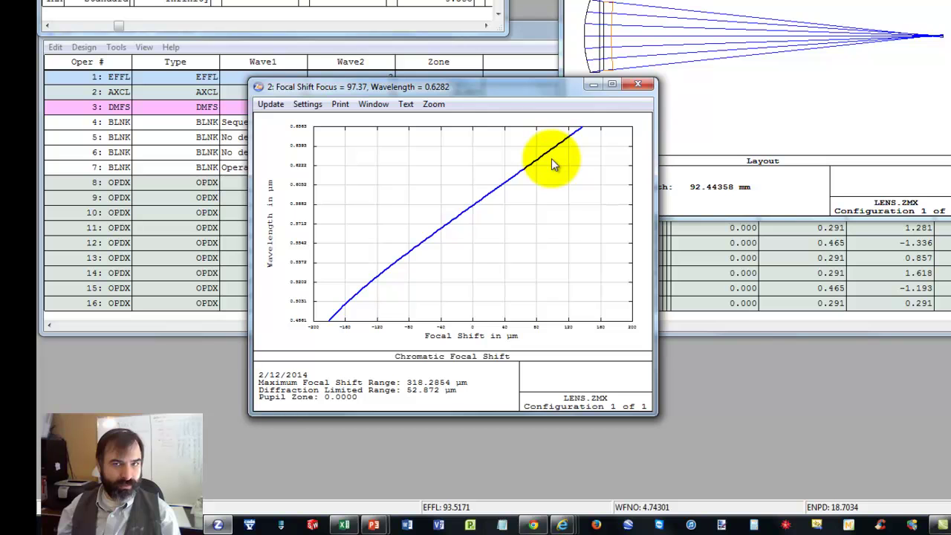
left_click_drag(551, 158, 555, 146)
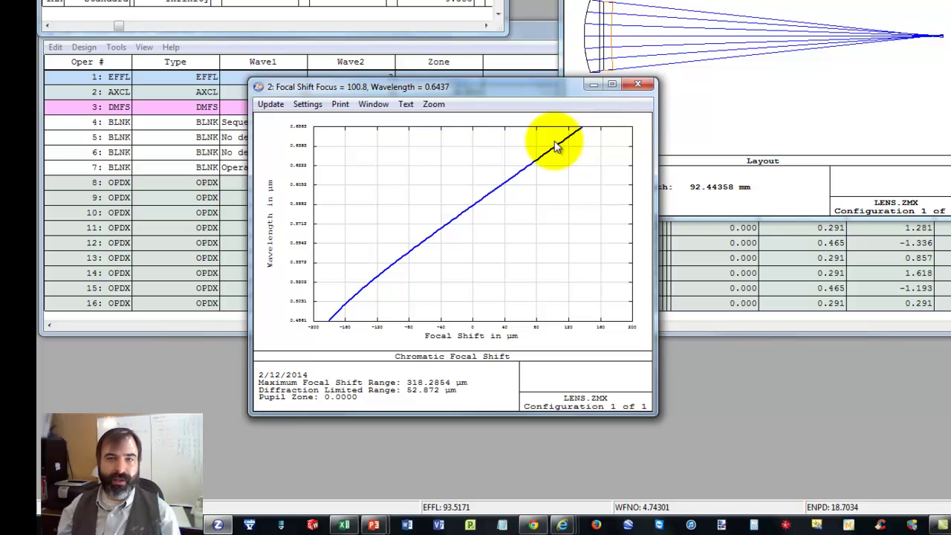
left_click_drag(556, 147, 555, 147)
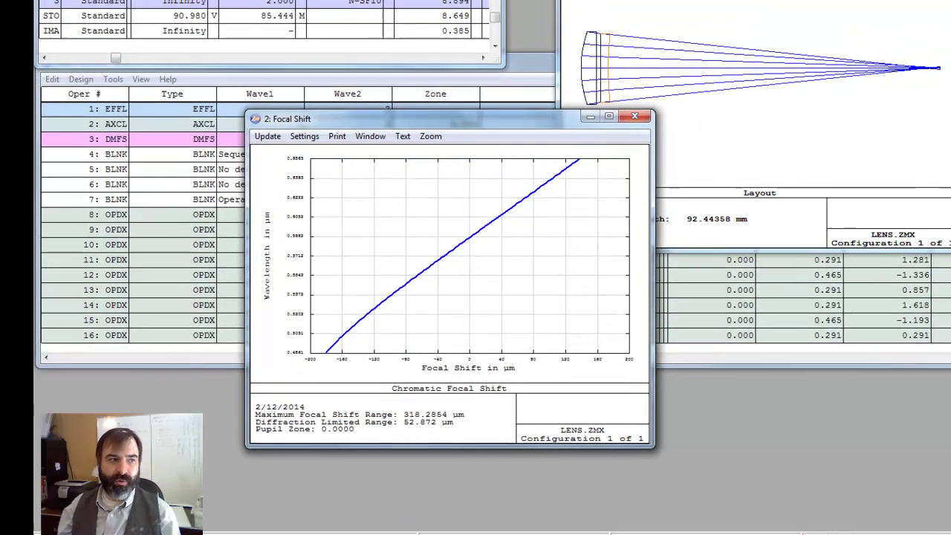
left_click(262, 108)
Step: Set the element thicknesses to 0 and review the parabolic 61.5766 µm focal shift curve
left_click(261, 122)
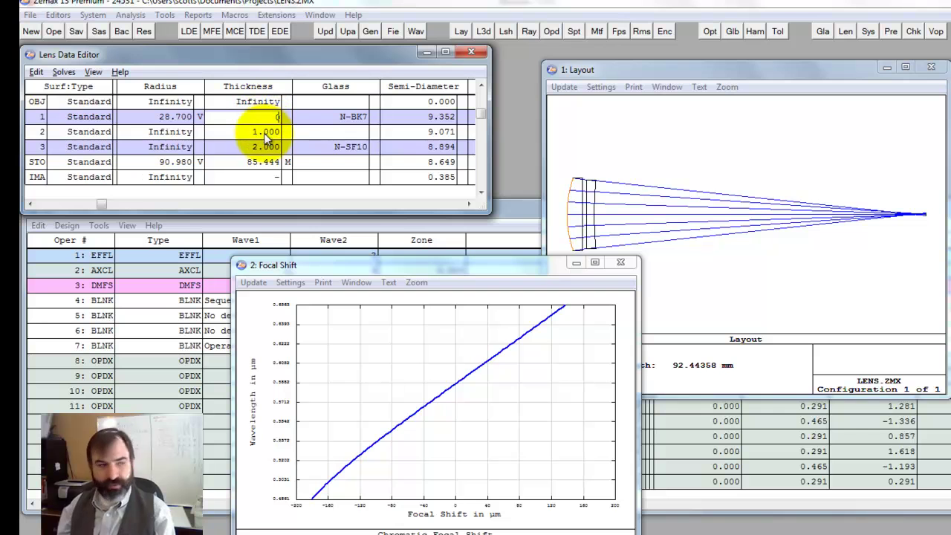
type("0")
left_click(265, 136)
type("0")
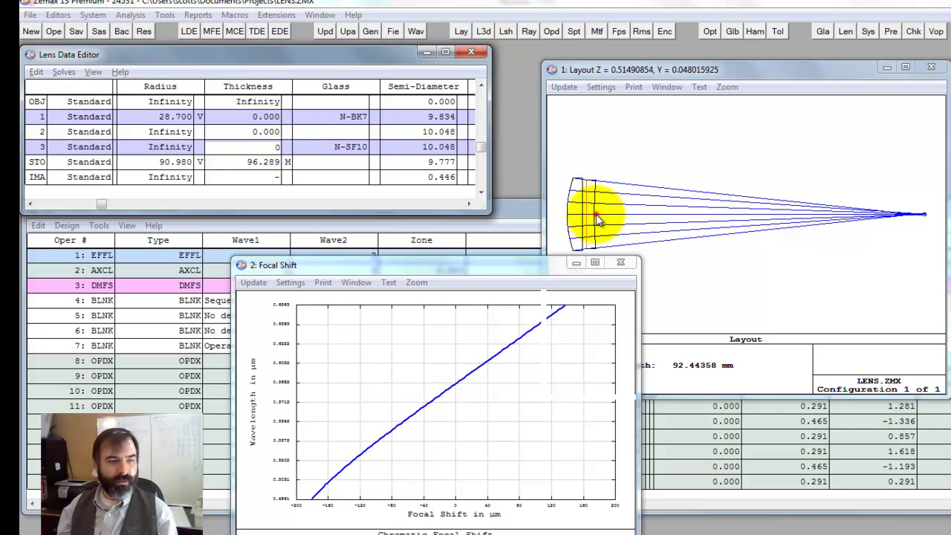
left_click(594, 213)
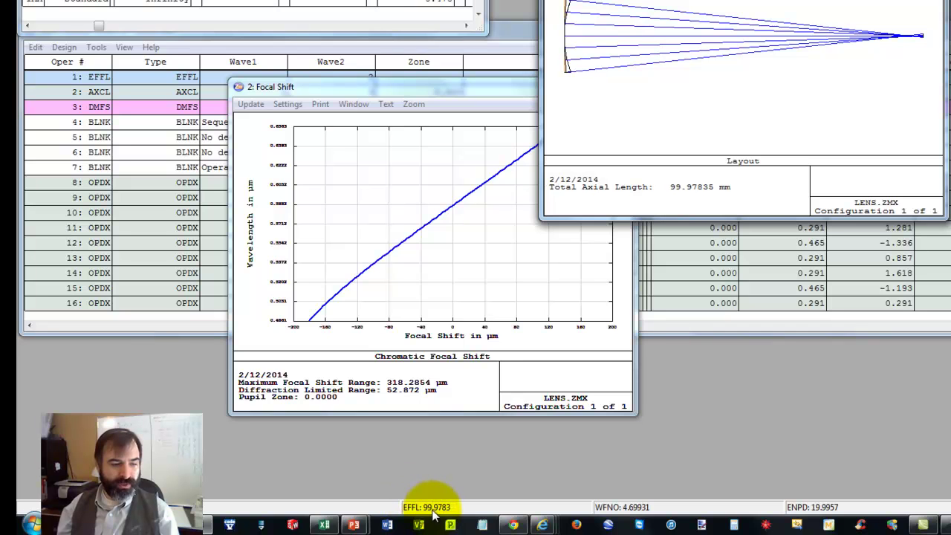
left_click(435, 259)
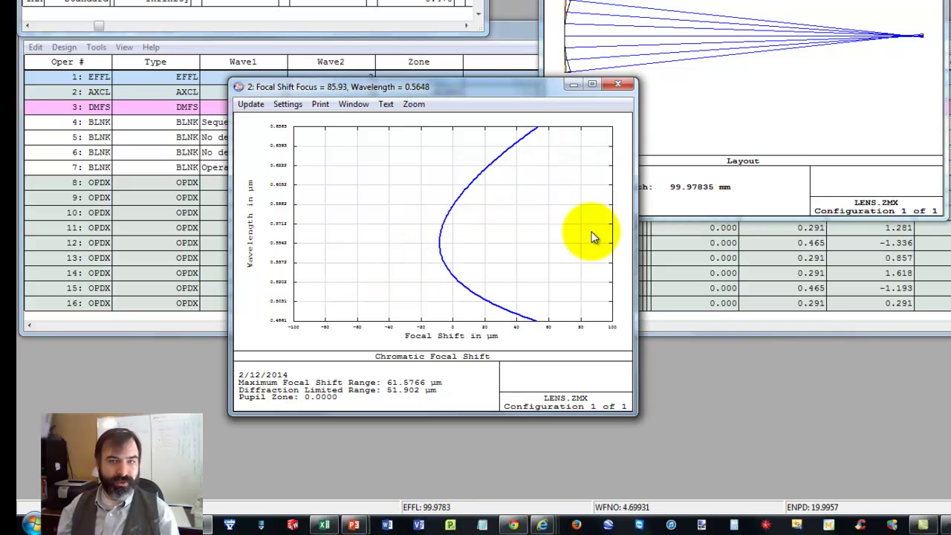
left_click(534, 204)
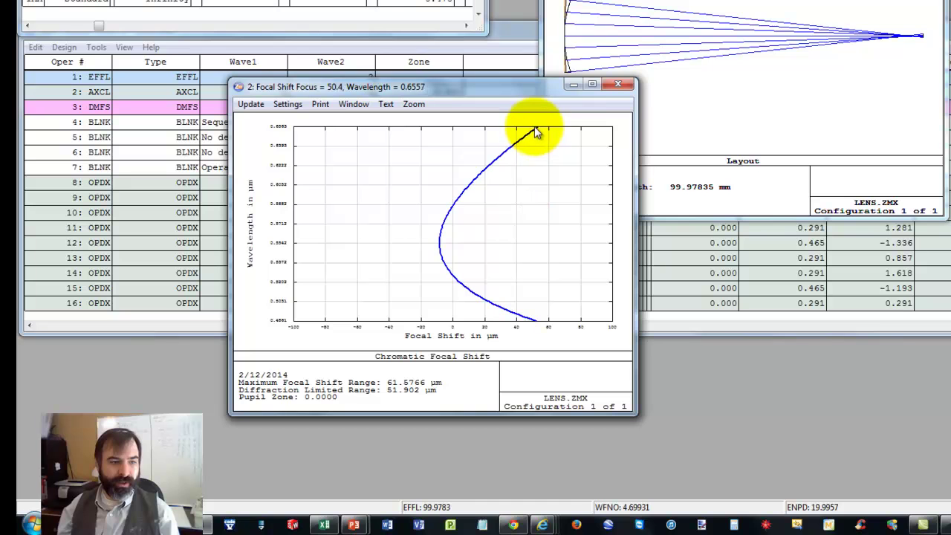
mouse_move(504, 153)
left_mouse_down()
mouse_move(436, 312)
mouse_move(537, 325)
mouse_move(474, 204)
mouse_move(538, 134)
left_mouse_up()
left_click(541, 130)
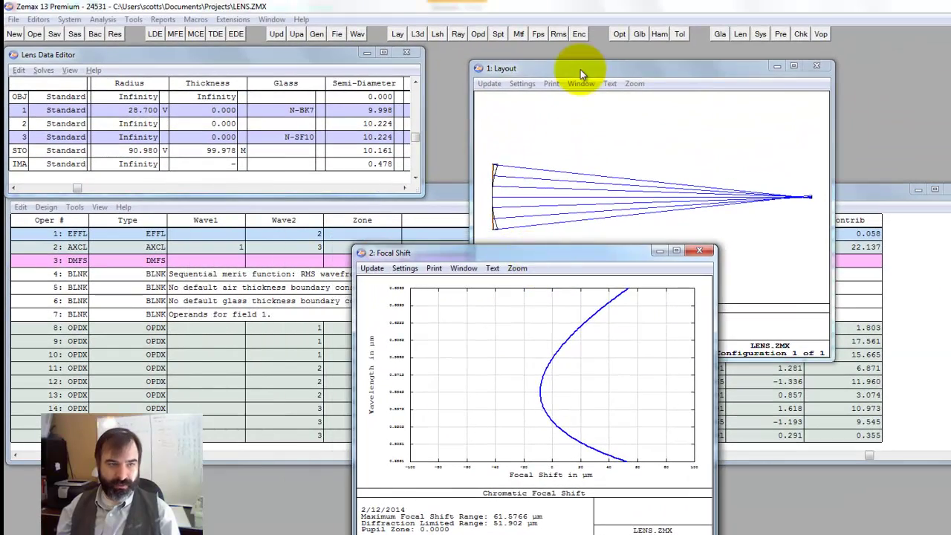
Step: Rearrange the lens data, ray layout and focal shift windows on screen
left_click_drag(581, 69, 524, 63)
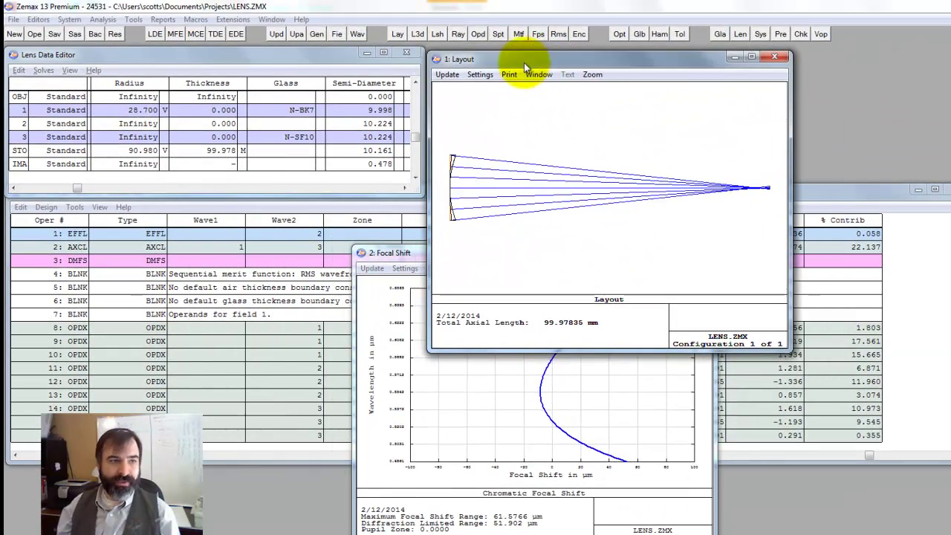
mouse_move(299, 64)
left_mouse_down()
mouse_move(272, 65)
mouse_move(295, 62)
left_mouse_up()
left_click_drag(463, 63, 458, 57)
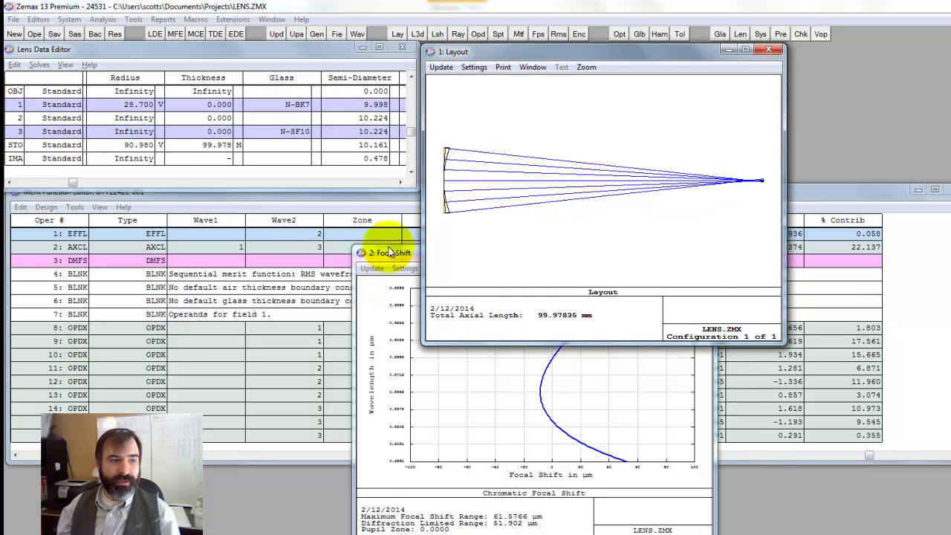
left_click_drag(390, 253, 483, 258)
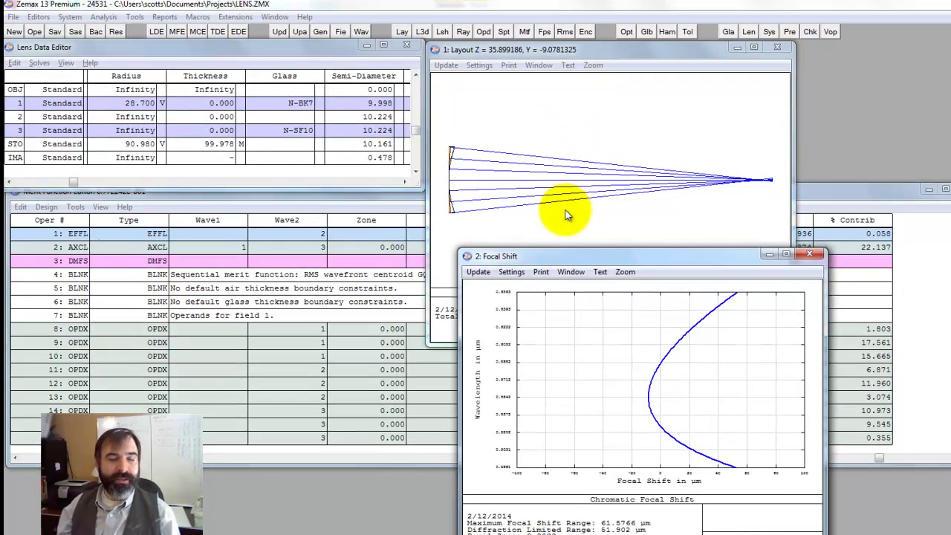
left_click(487, 173)
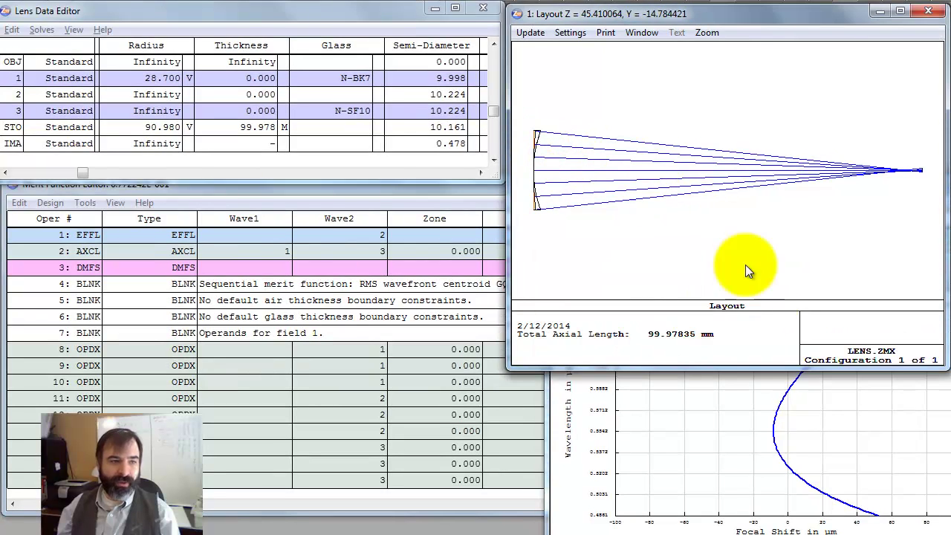
Step: Run a local optimization and check the resulting AXCL value of 1.014 and focal shift plot
key("F6")
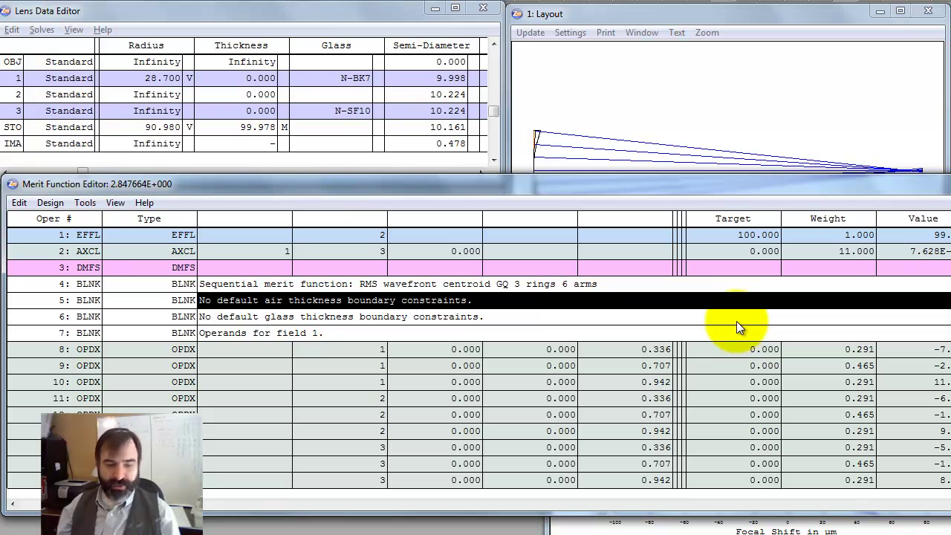
key("ctrl+u")
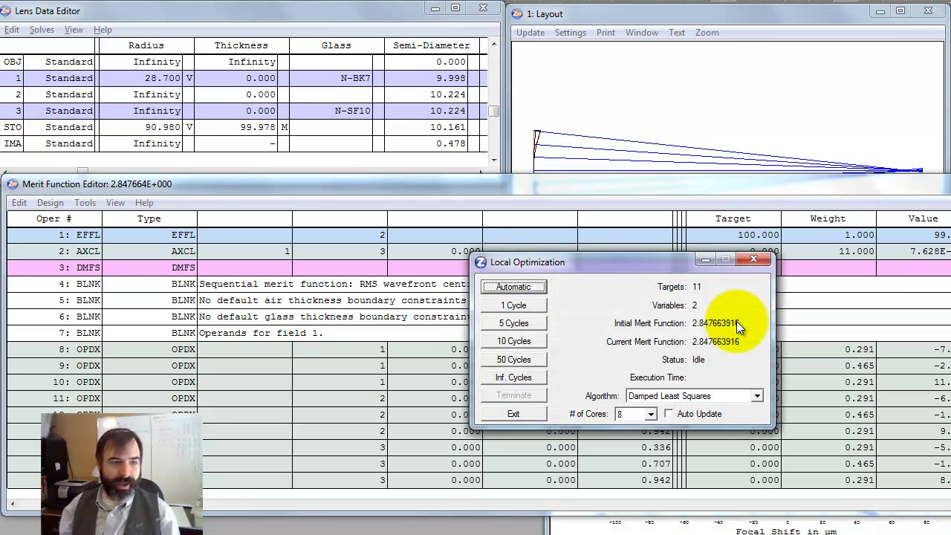
key("Return")
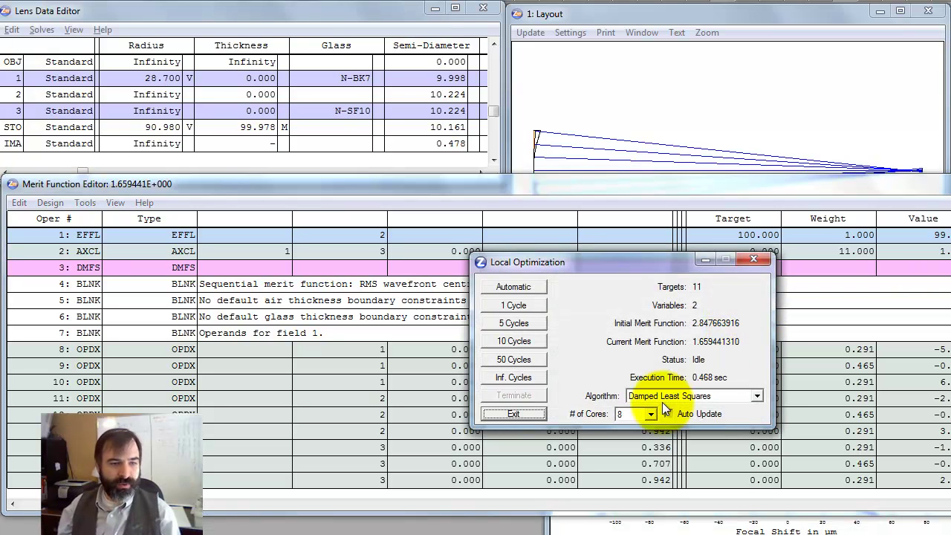
left_click(518, 413)
left_click(669, 529)
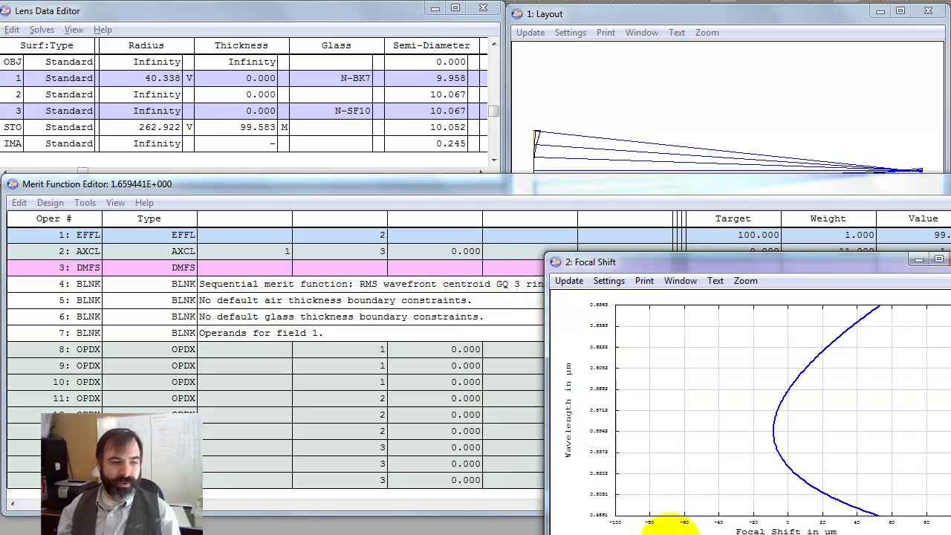
left_click(718, 131)
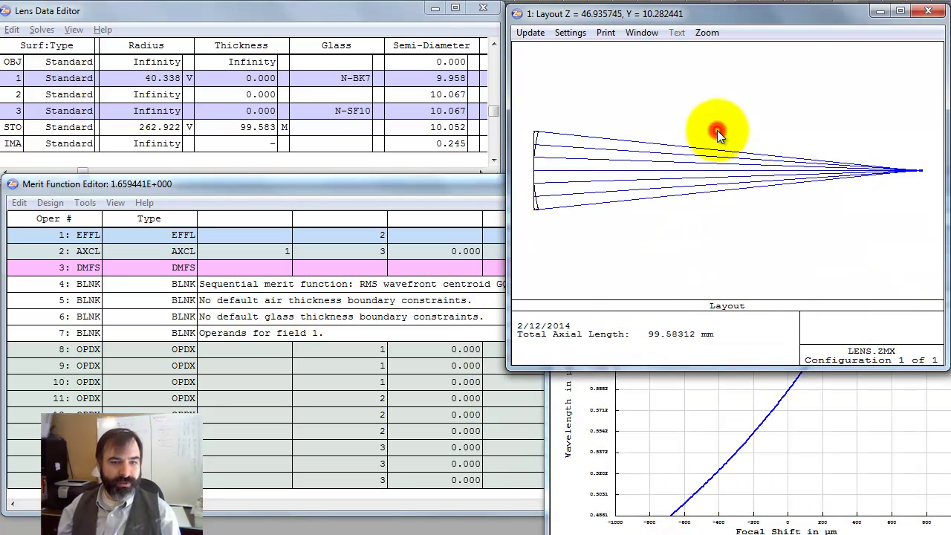
left_click(742, 461)
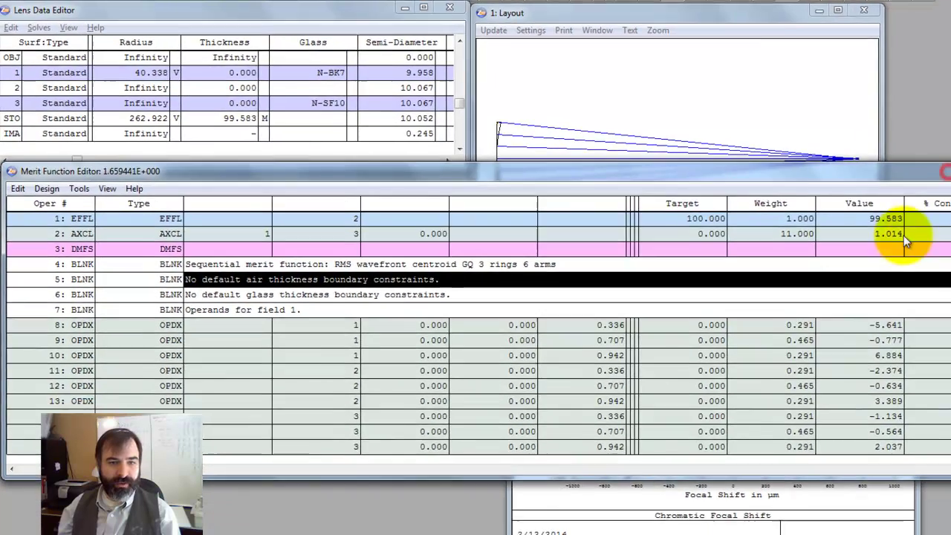
left_click(895, 233)
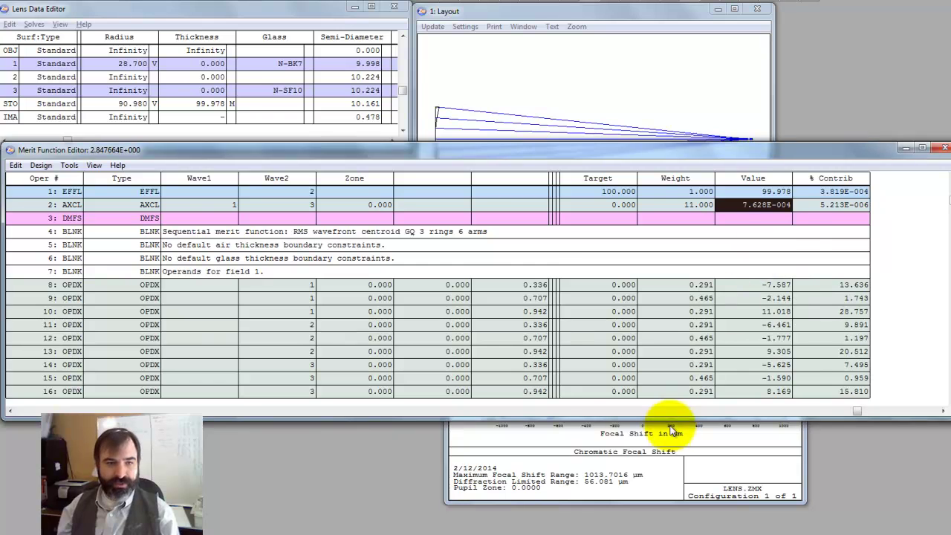
Step: Set the AXCL weight to 1000, optimize, and trace the resulting focal shift curve
left_click(665, 434)
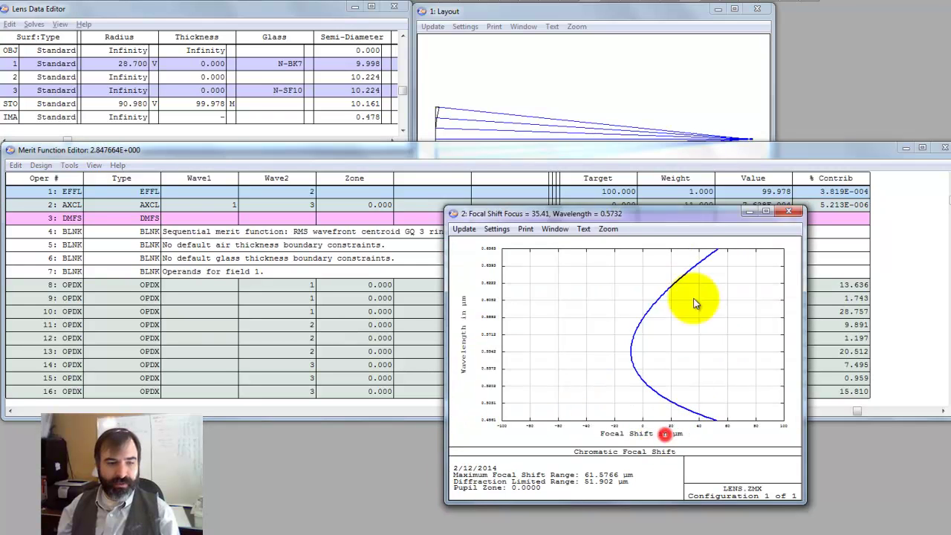
left_click(692, 205)
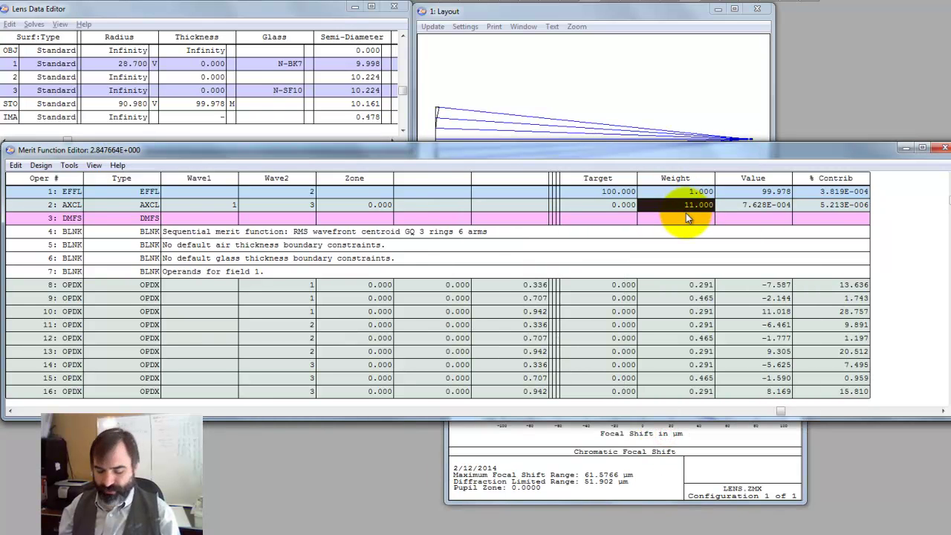
type("1000")
key("Return")
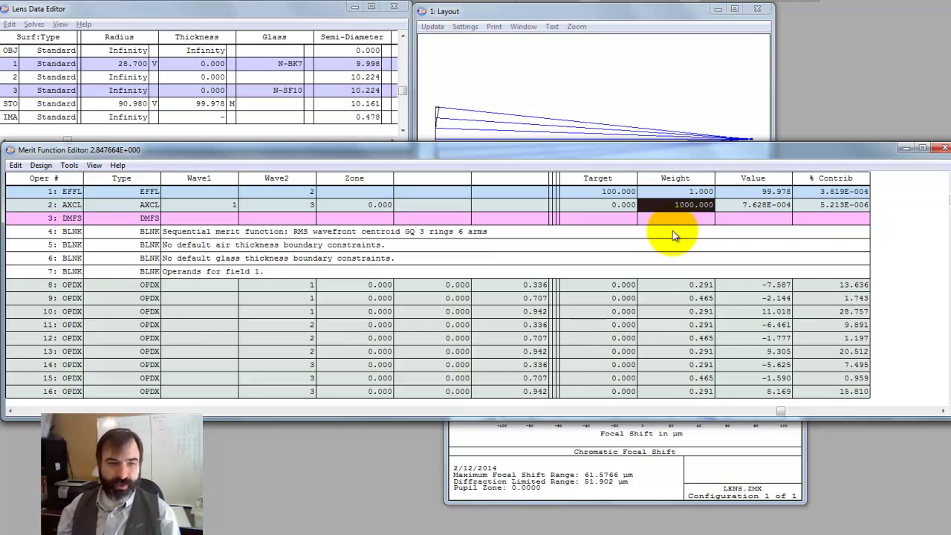
left_click(636, 440)
left_click(639, 392)
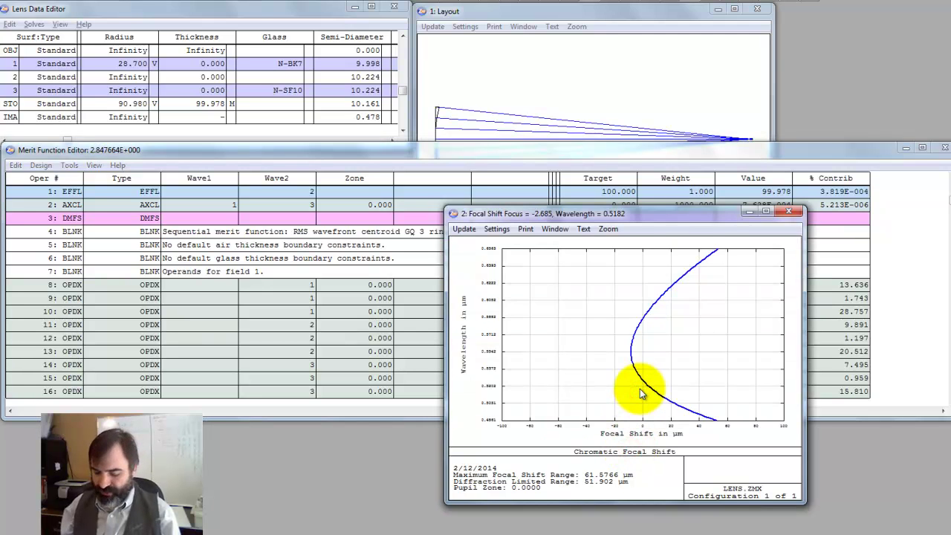
key("ctrl+o")
left_click(420, 337)
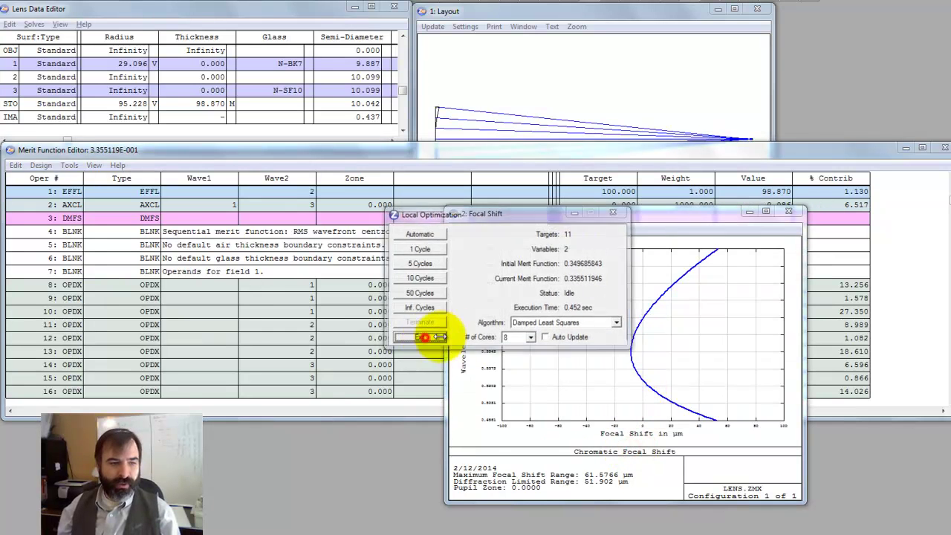
left_click(573, 330)
left_click_drag(576, 336, 703, 275)
left_click_drag(700, 222, 685, 264)
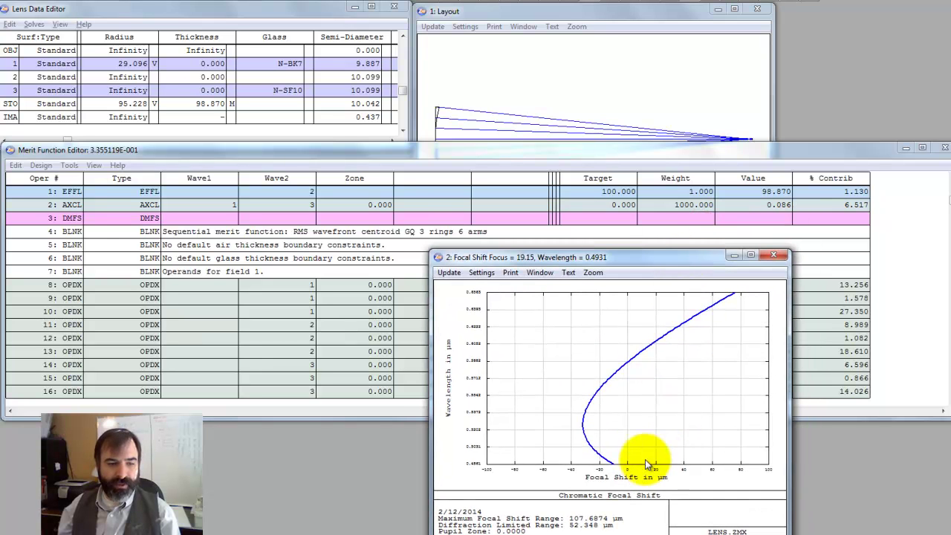
Step: Raise the AXCL weight to 1.000E+005, re-optimize, and refresh the focal shift plot
left_click(671, 209)
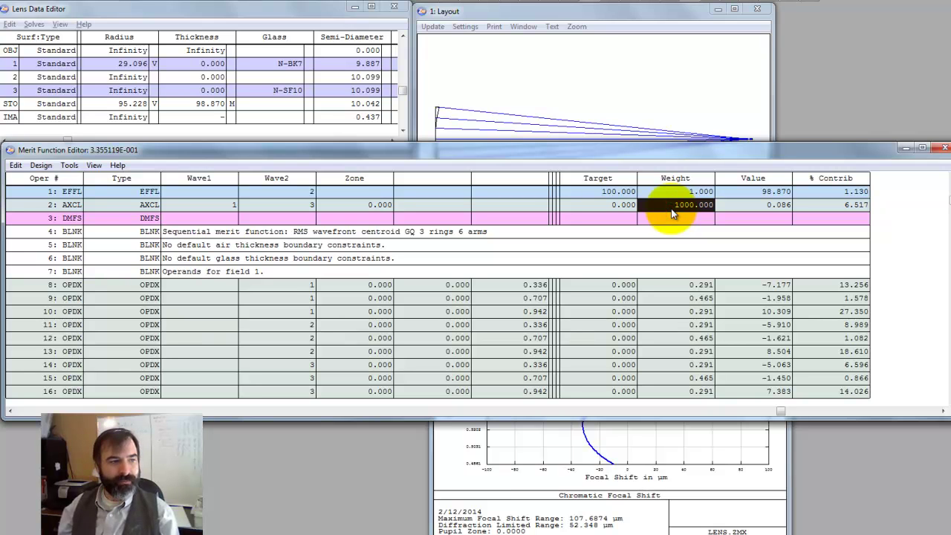
type("1e5")
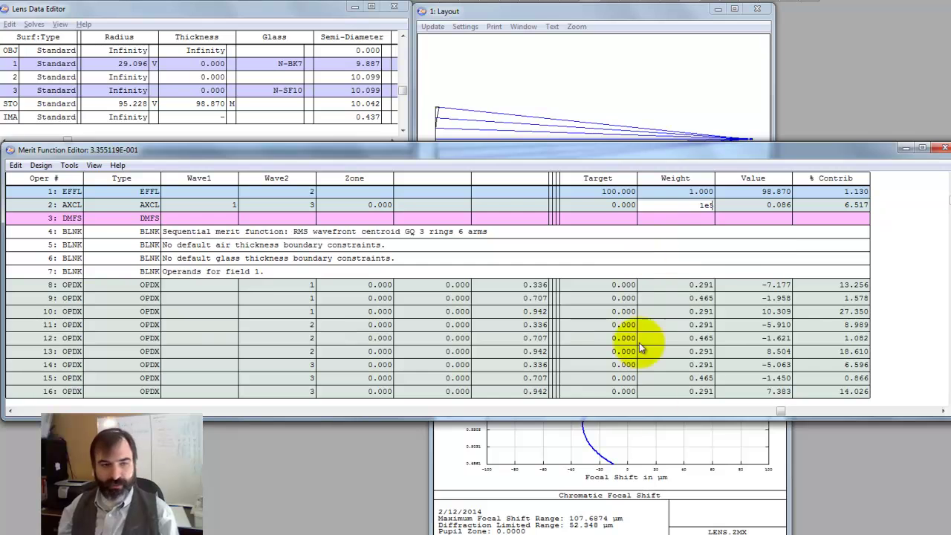
left_click(663, 475)
left_click(665, 447)
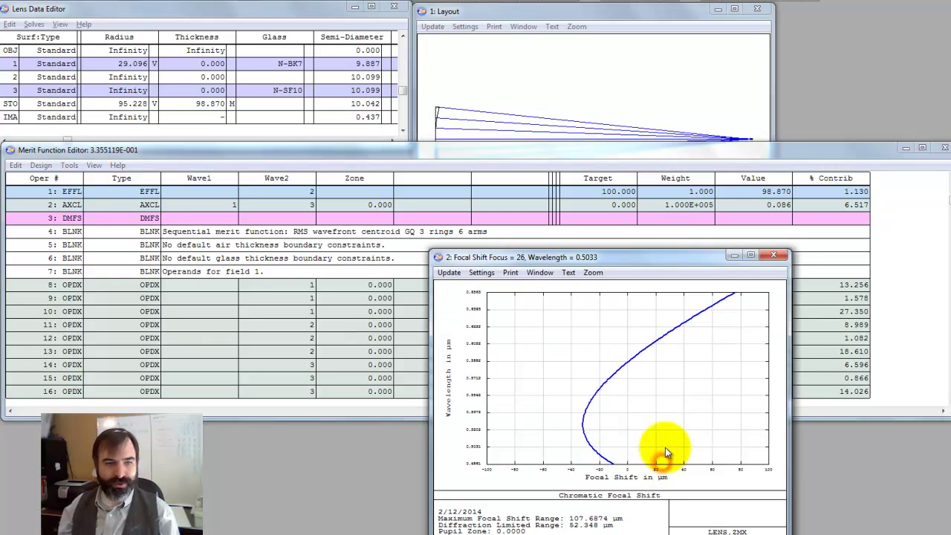
key("ctrl+o")
key("Return")
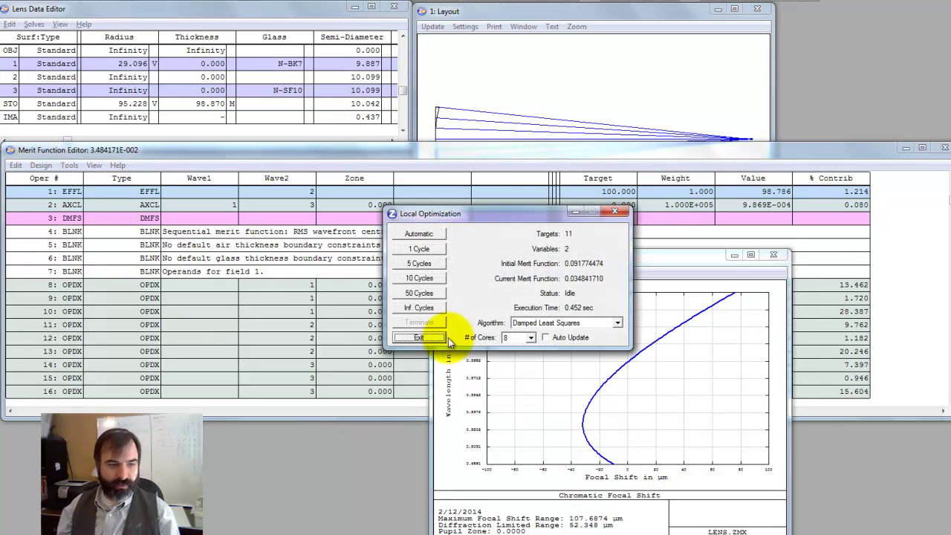
left_click(445, 339)
double_click(582, 374)
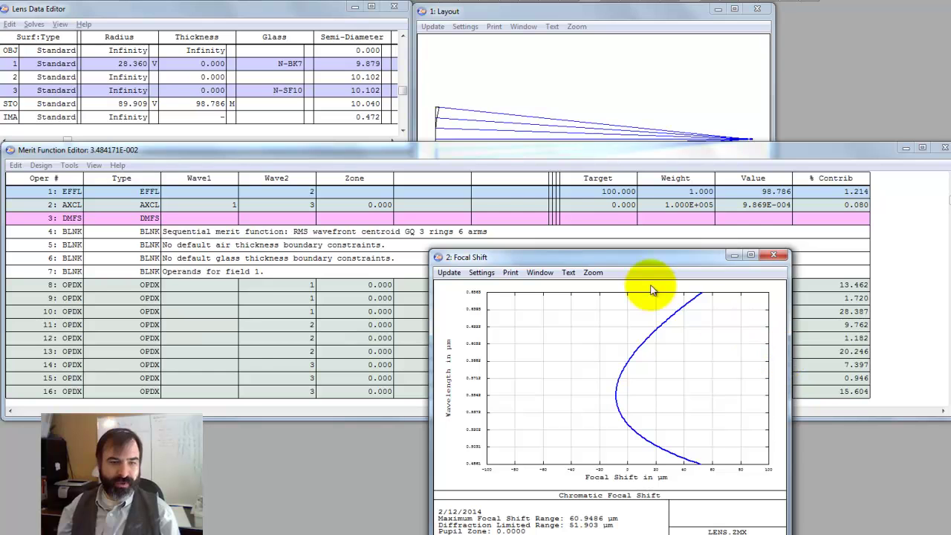
Step: Enter thicknesses of 4, 1 and 2 mm for surfaces 1–3 in the Lens Data Editor
left_click_drag(648, 264, 647, 267)
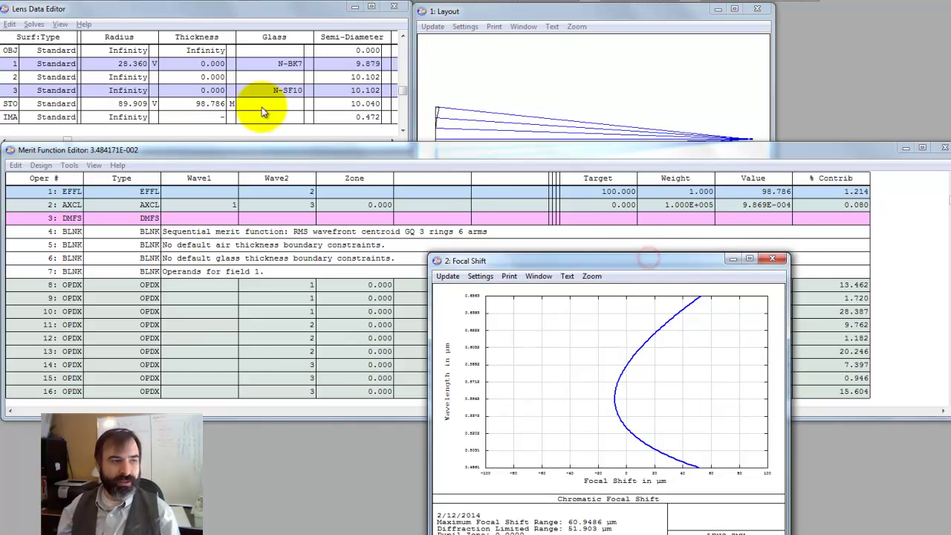
left_click(212, 63)
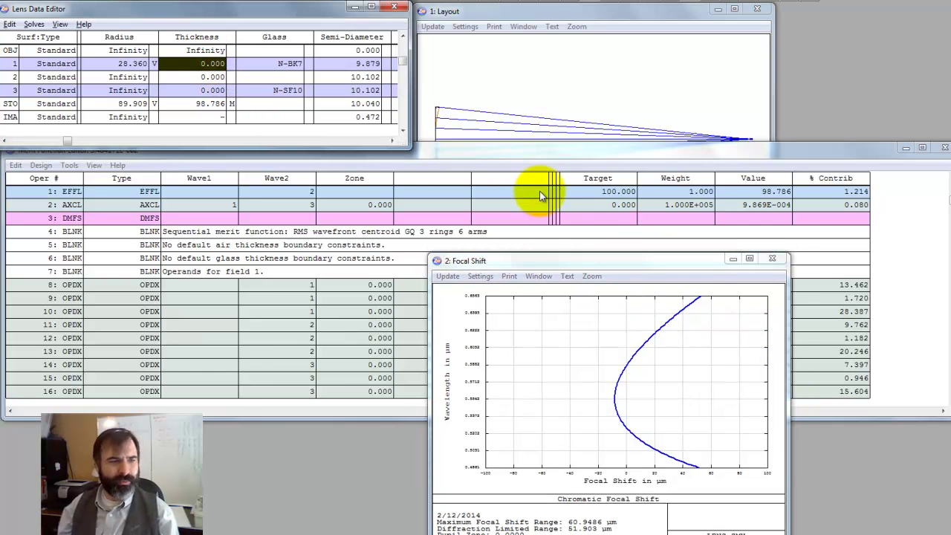
type("4")
left_click(208, 77)
type("1")
left_click(211, 90)
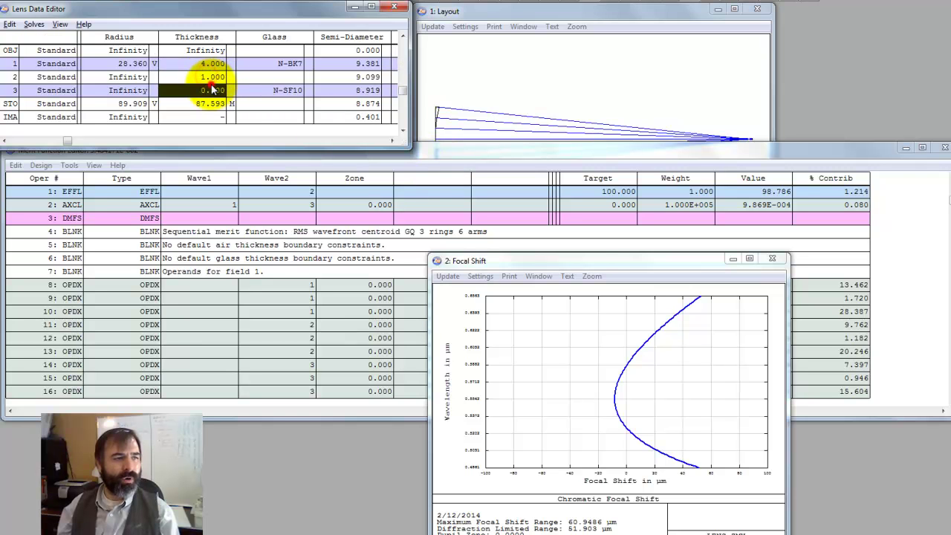
type("2")
key("Return")
left_click(516, 335)
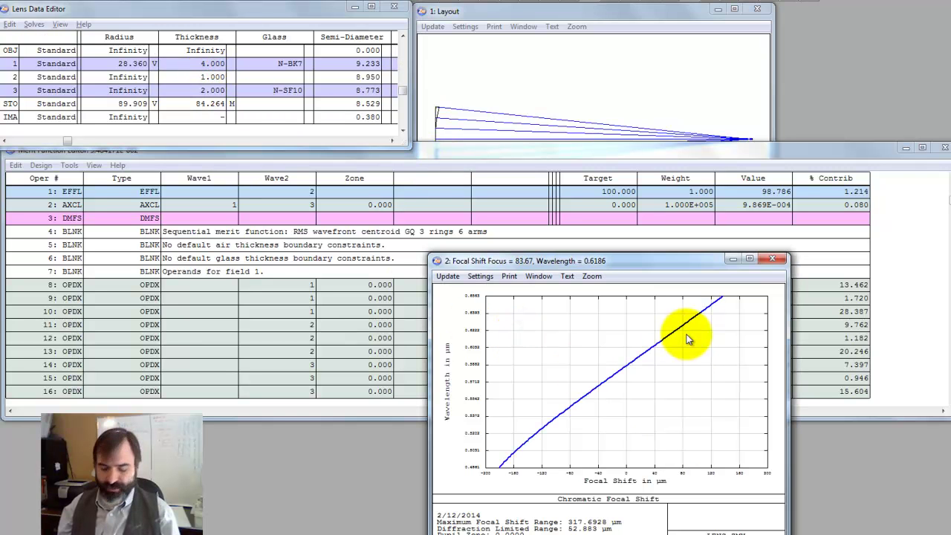
Step: Run a local optimization and refresh the focal shift and layout plots
key("ctrl+o")
key("Return")
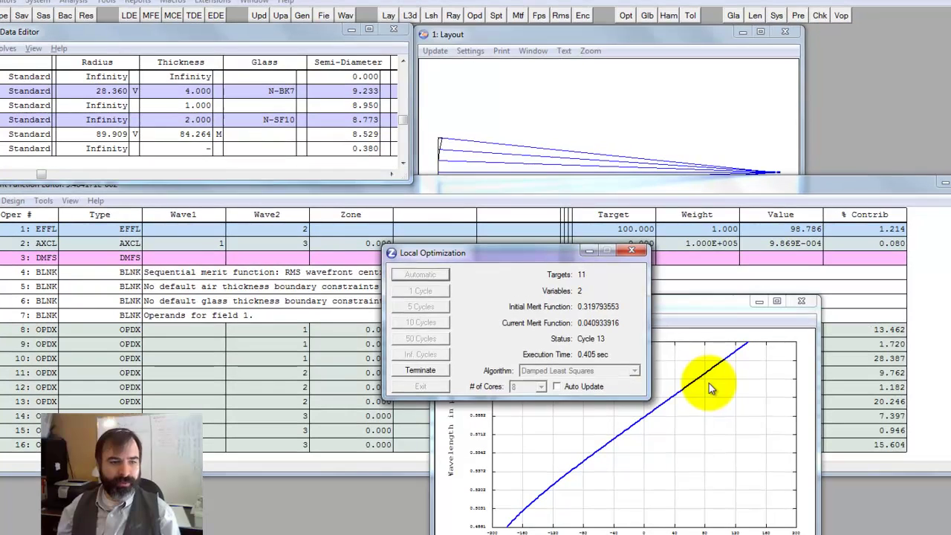
left_click(410, 388)
double_click(585, 439)
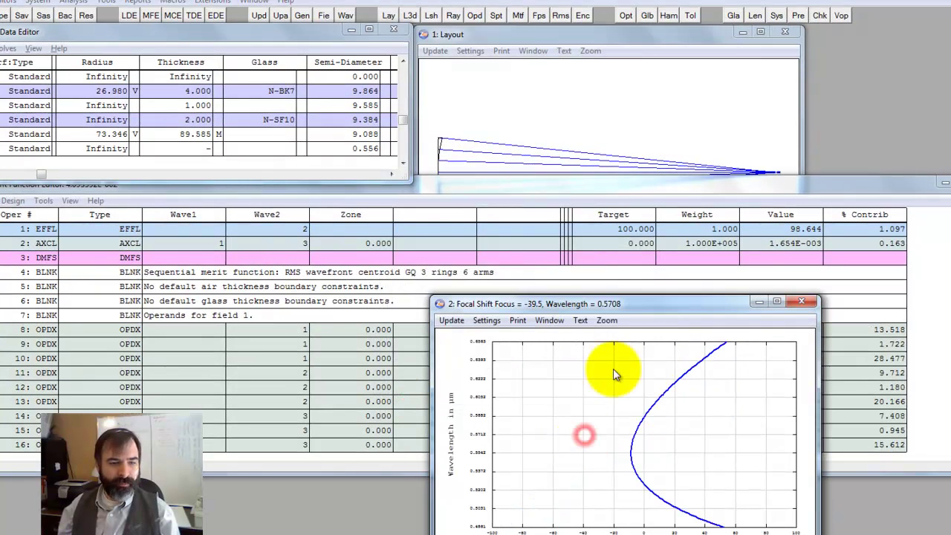
double_click(605, 137)
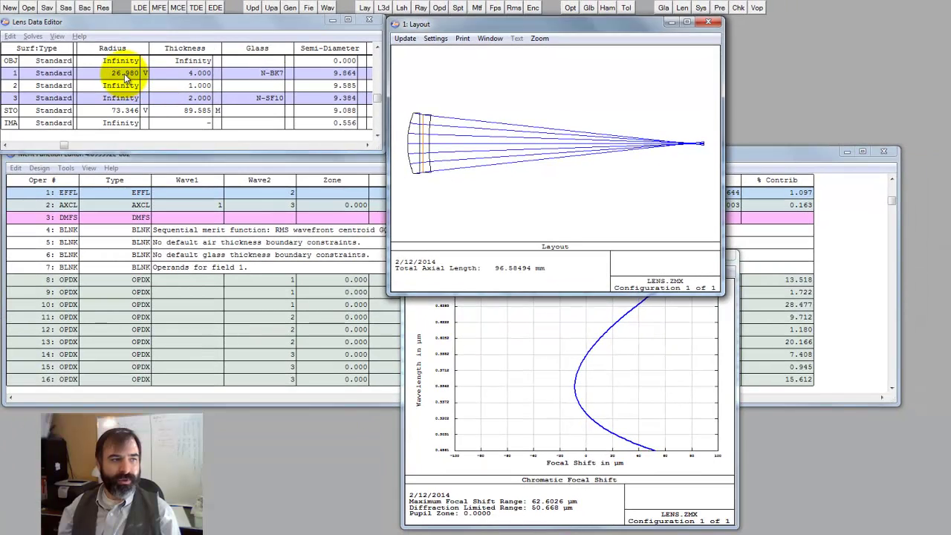
Step: Check the new radii 26.980 and 73.346 and trace the rays on the layout drawing
left_click(119, 73)
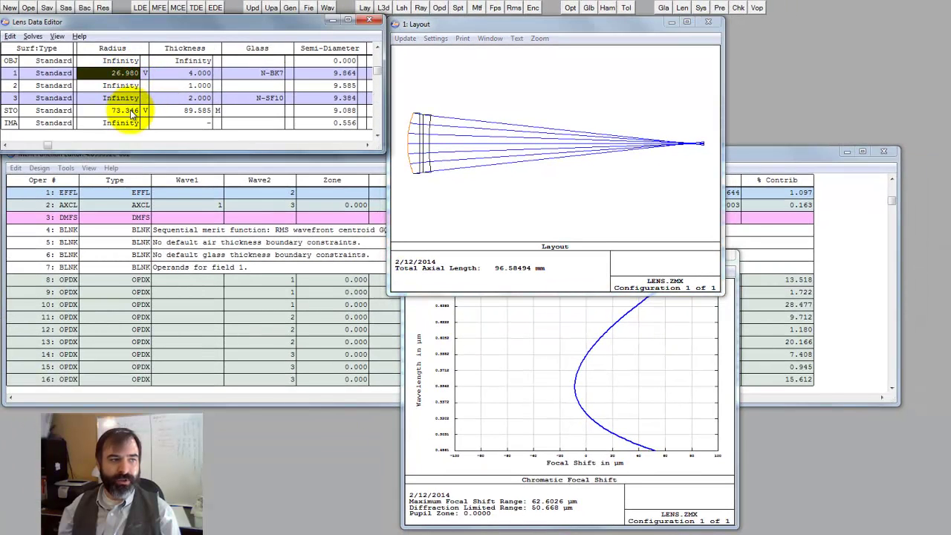
left_click(131, 111)
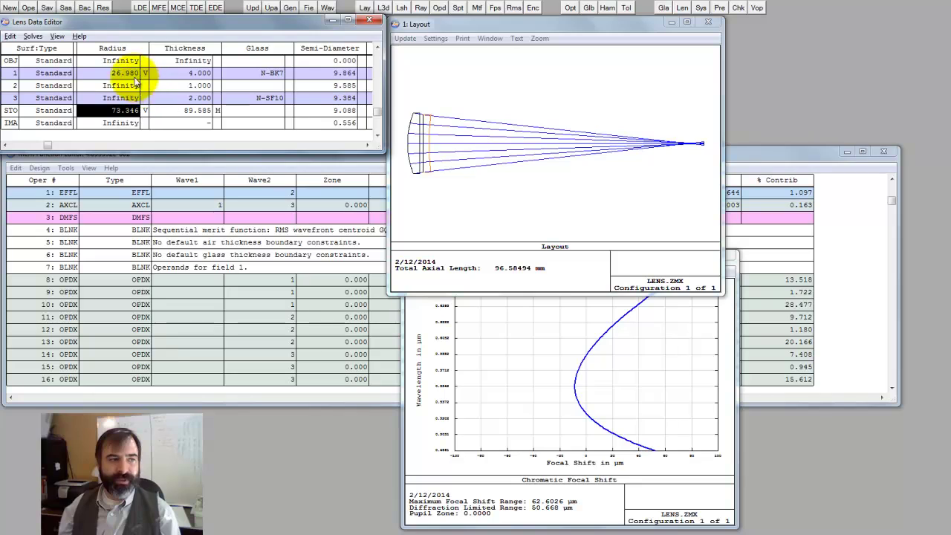
left_click(493, 183)
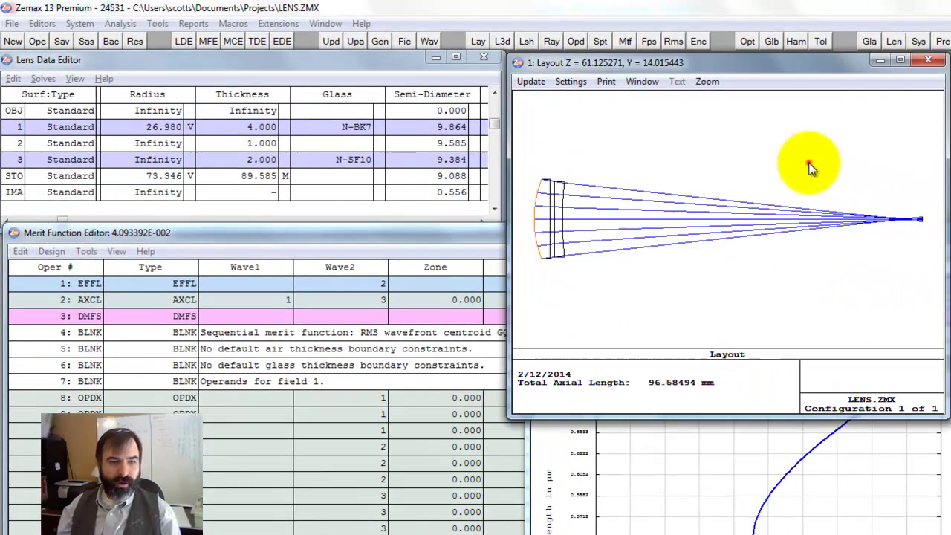
left_click(617, 106)
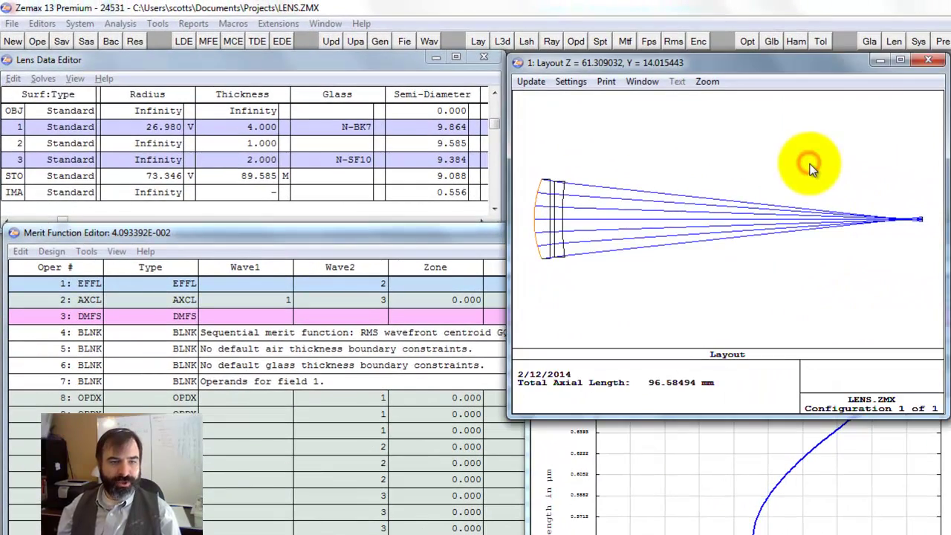
left_click_drag(810, 165, 747, 200)
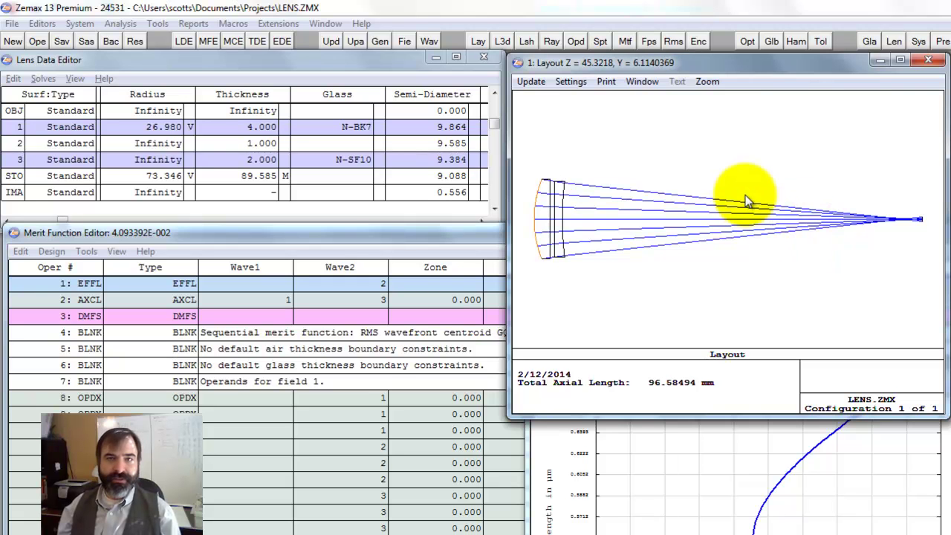
left_click_drag(747, 201, 741, 235)
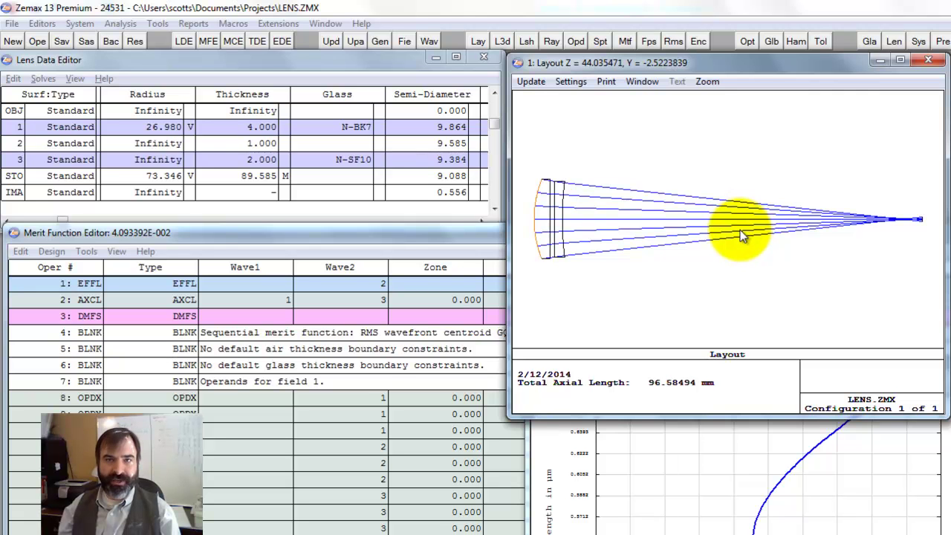
left_click_drag(740, 235, 361, 145)
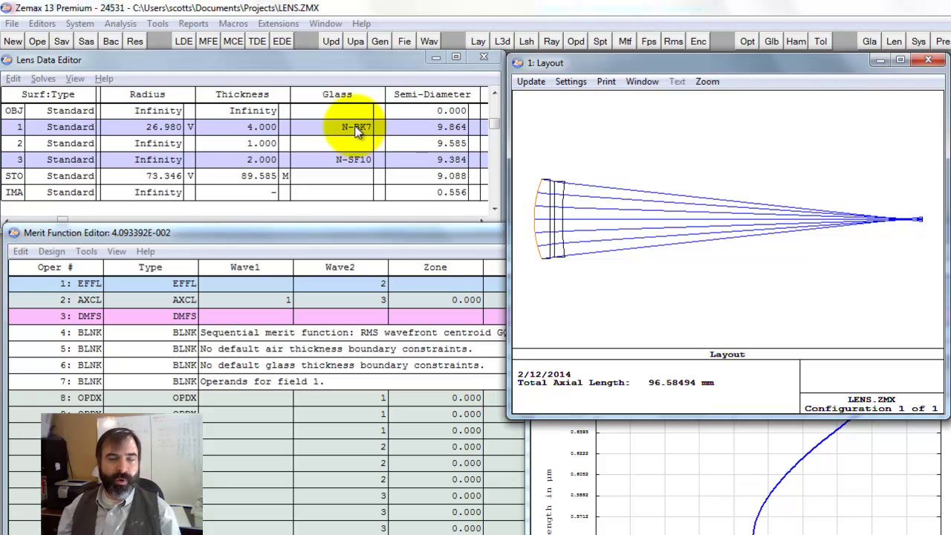
Step: Turn surface 1's N-BK7 glass cell into a Model solve with varying Nd 1.52 and Vd 64.2
left_click(356, 130)
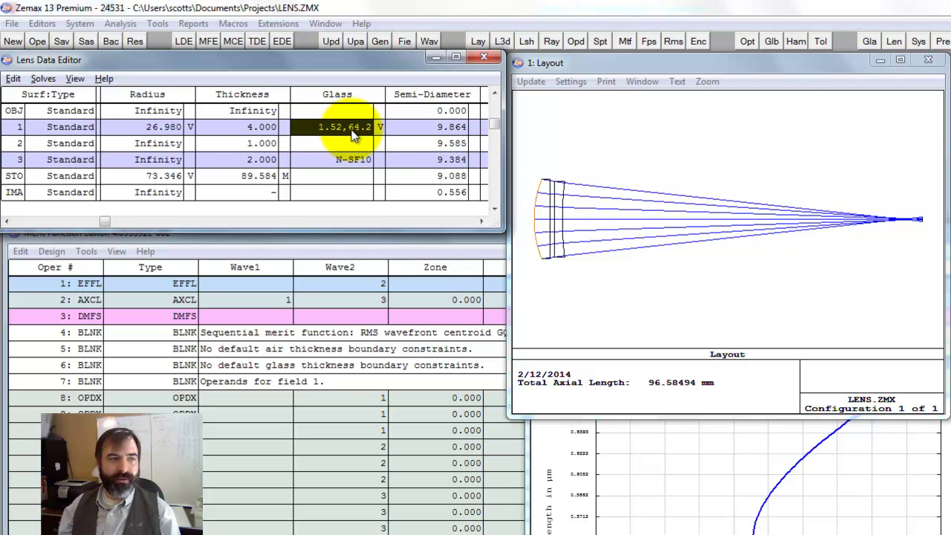
right_click(354, 133)
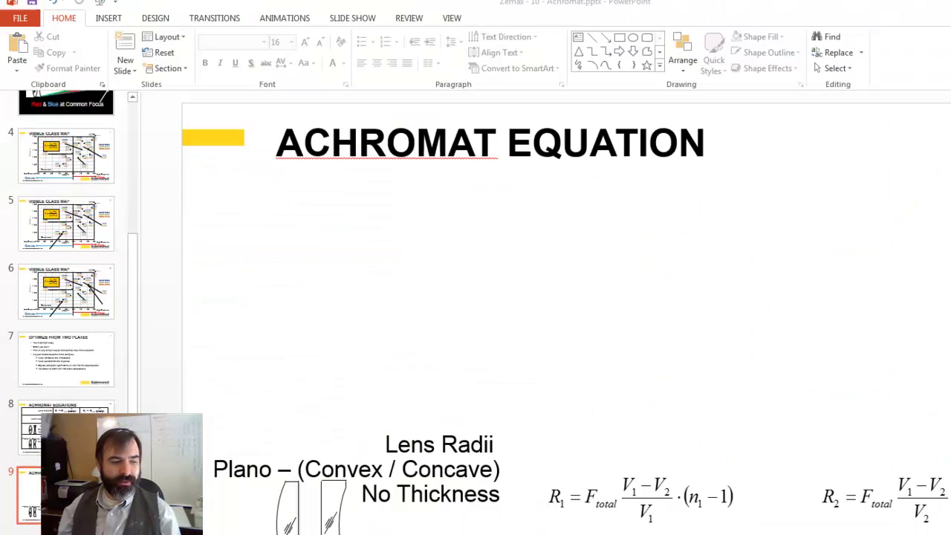
Step: Show the Visible Glass Map slide (slide 4) in PowerPoint
left_click(47, 130)
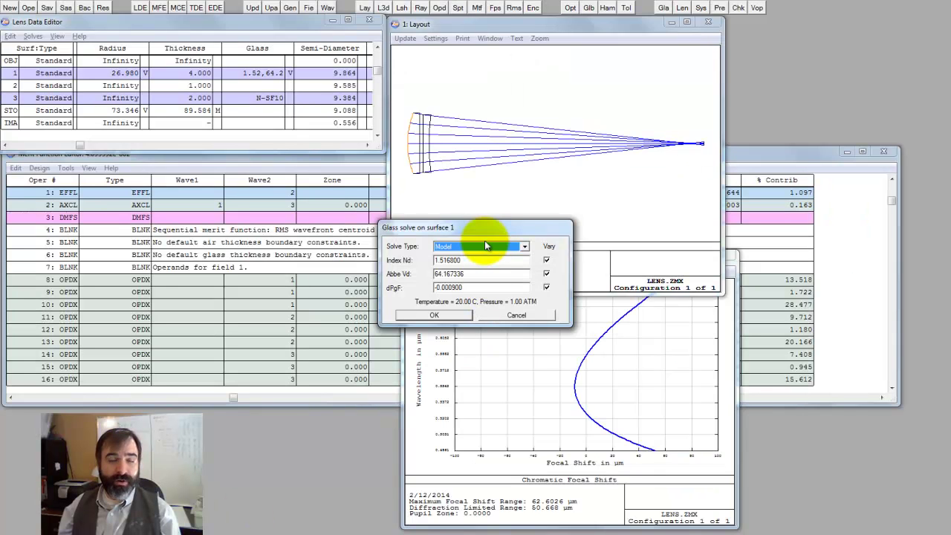
Step: Change surface 1's glass solve from Model to Substitute
left_click(512, 315)
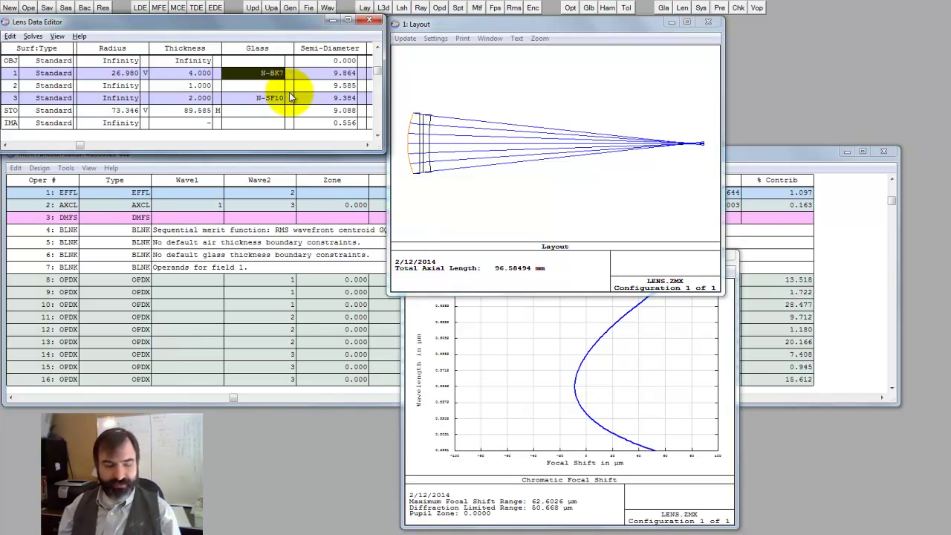
right_click(256, 75)
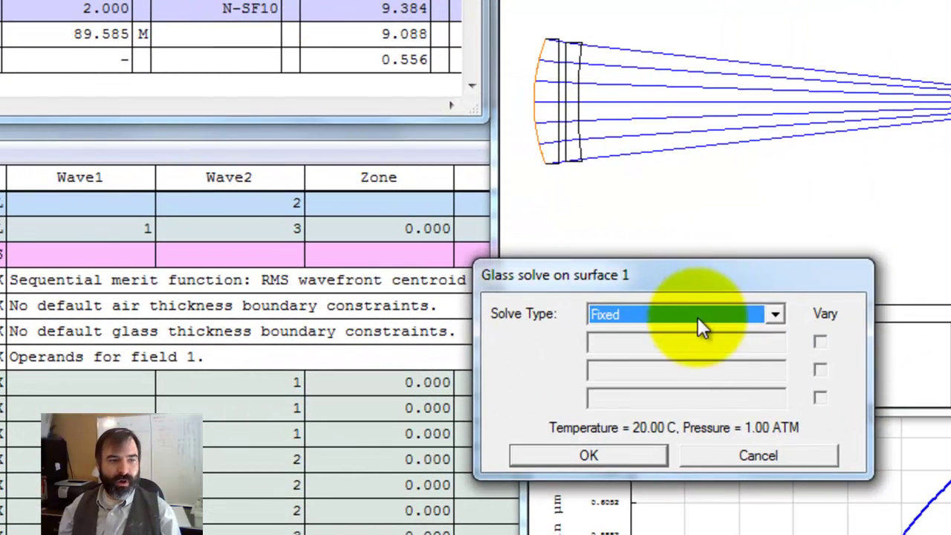
left_click(698, 318)
left_click(678, 382)
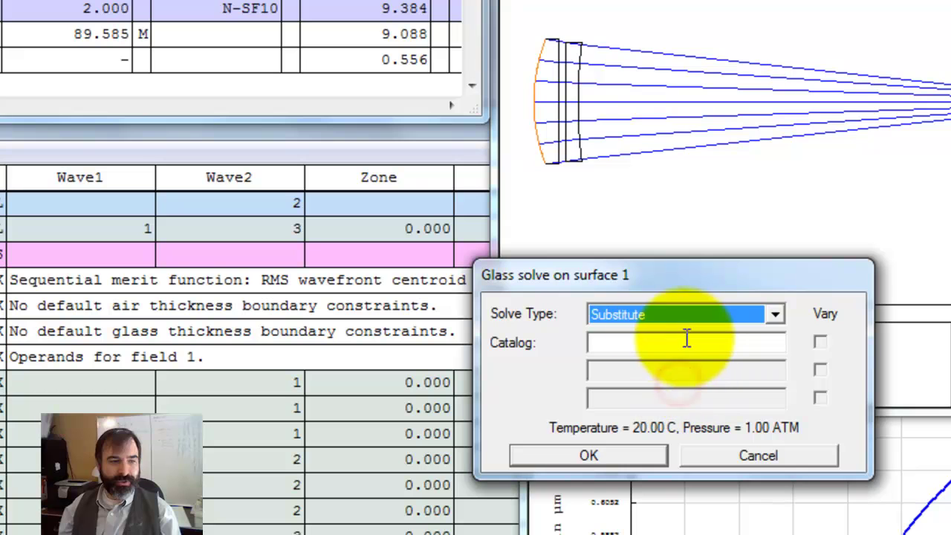
left_click(603, 343)
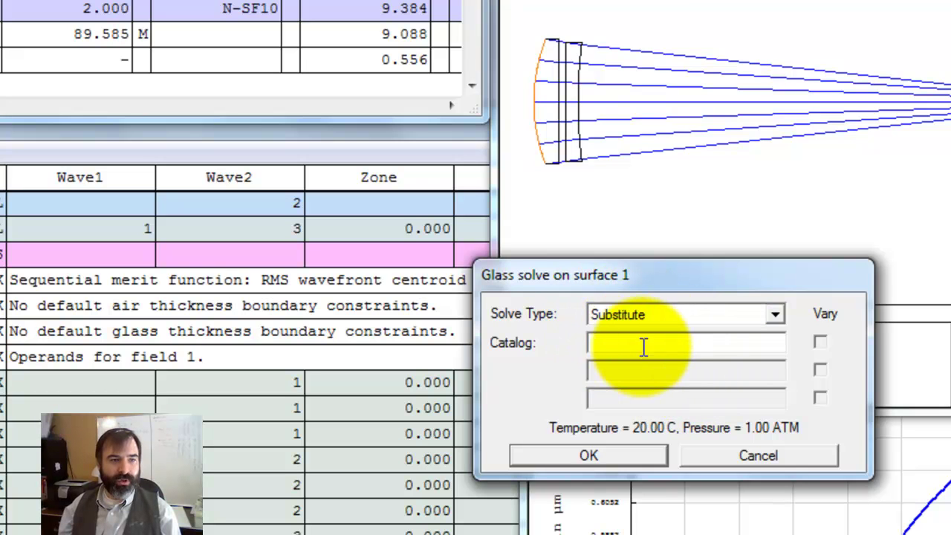
left_click(612, 347)
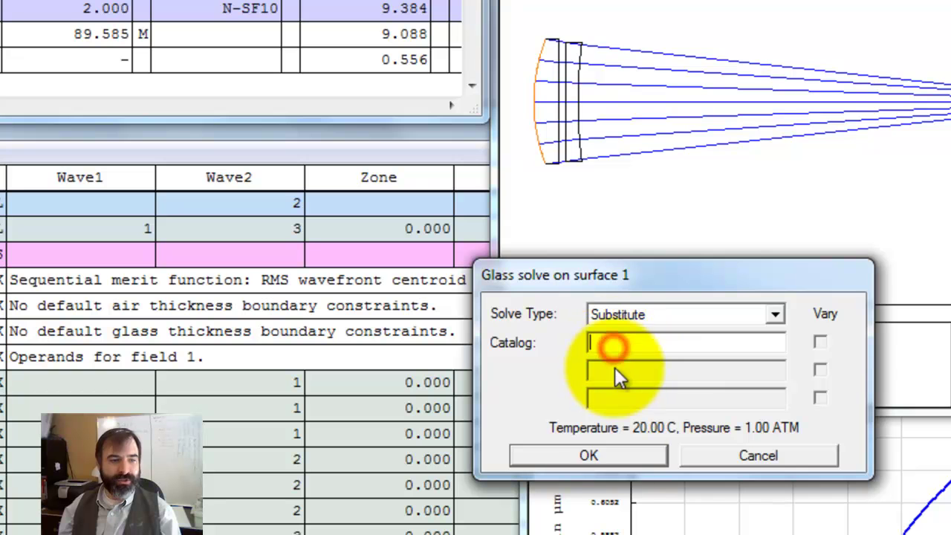
left_click(624, 460)
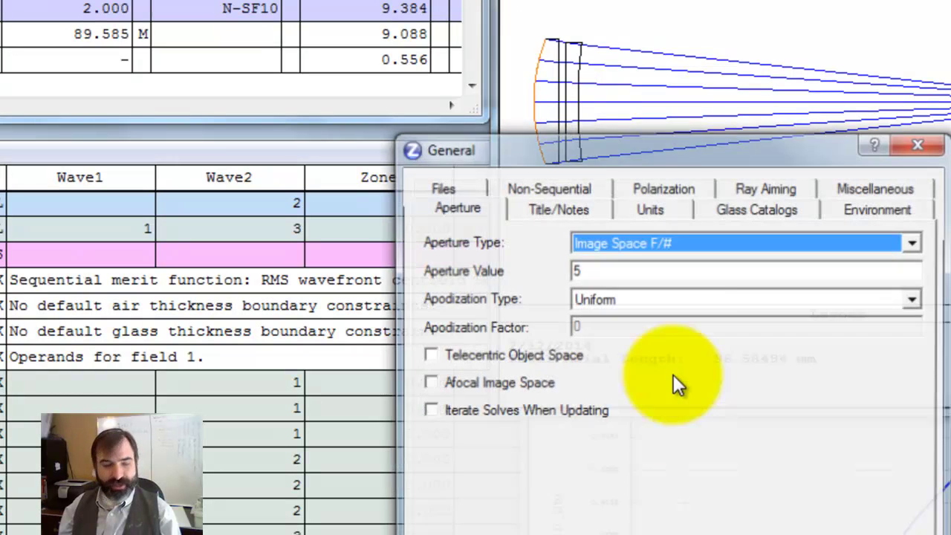
Step: Confirm the system glass catalog is SCHOTT and recheck surface 1's Substitute solve
left_click(758, 205)
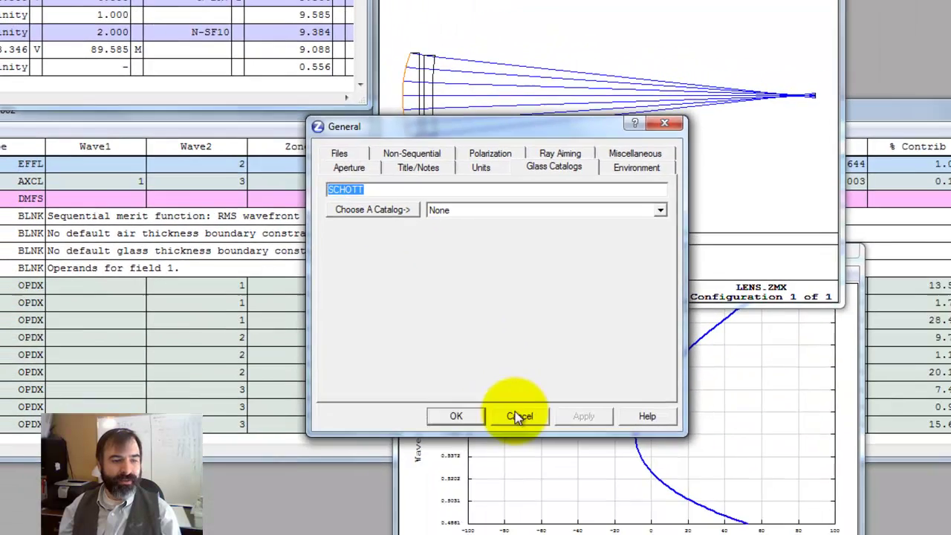
left_click(492, 391)
left_click(205, 7)
double_click(207, 10)
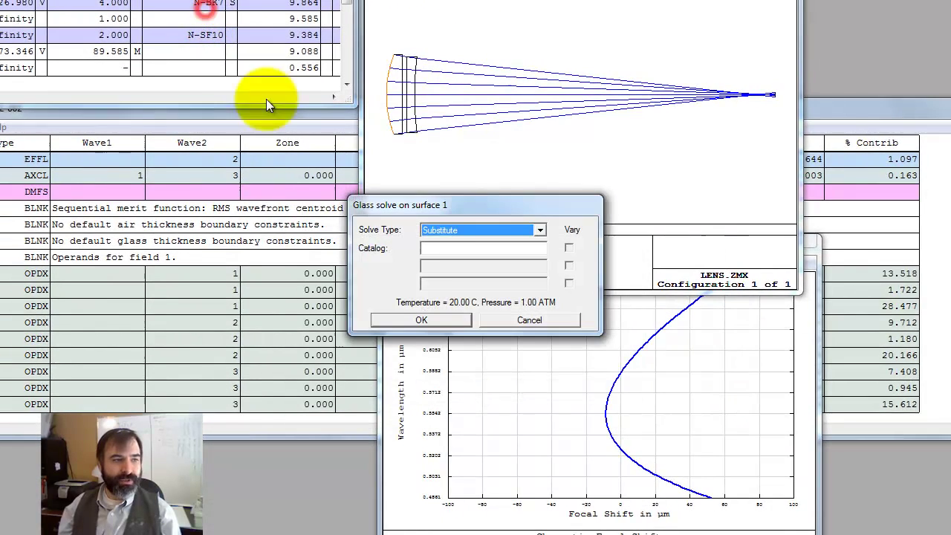
left_click(425, 248)
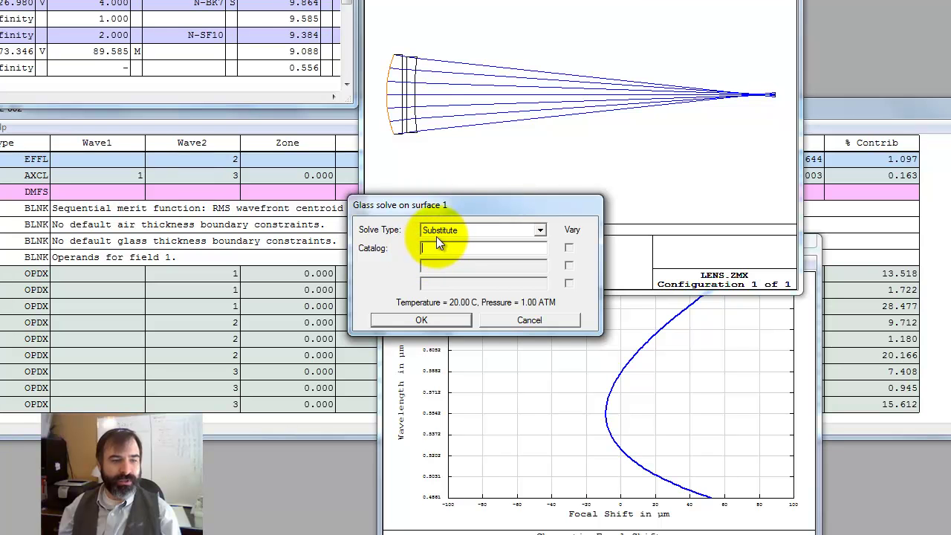
left_click(523, 320)
Step: Give surface 3's N-SF10 glass a Substitute solve as well
left_click(173, 41)
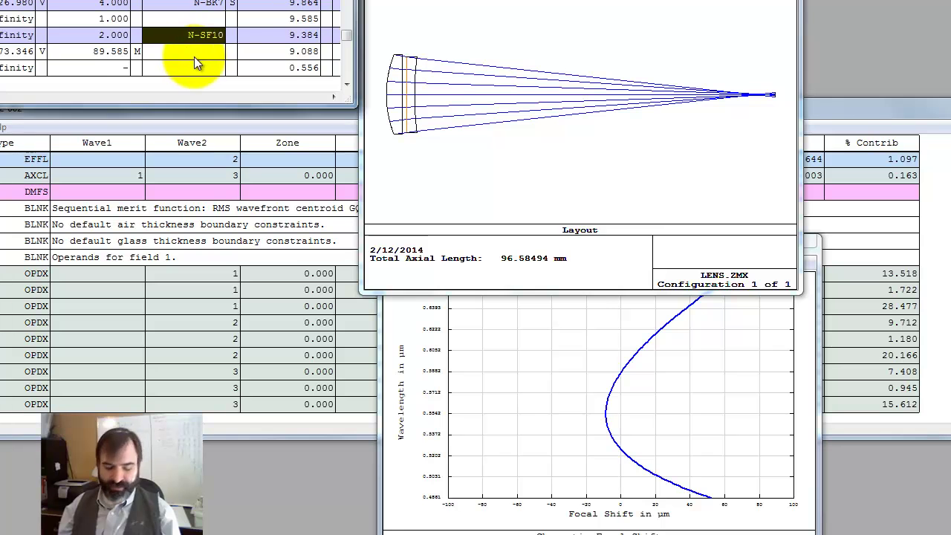
double_click(200, 36)
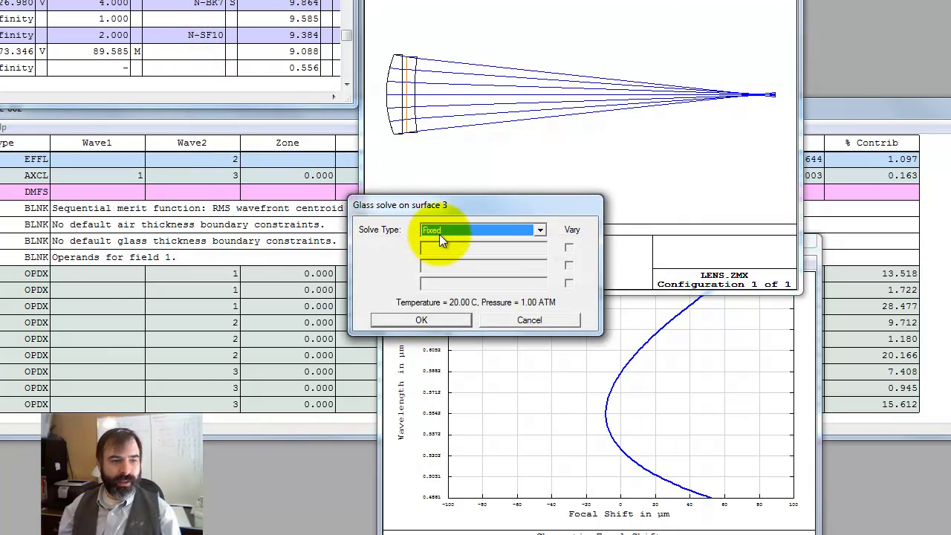
left_click(448, 323)
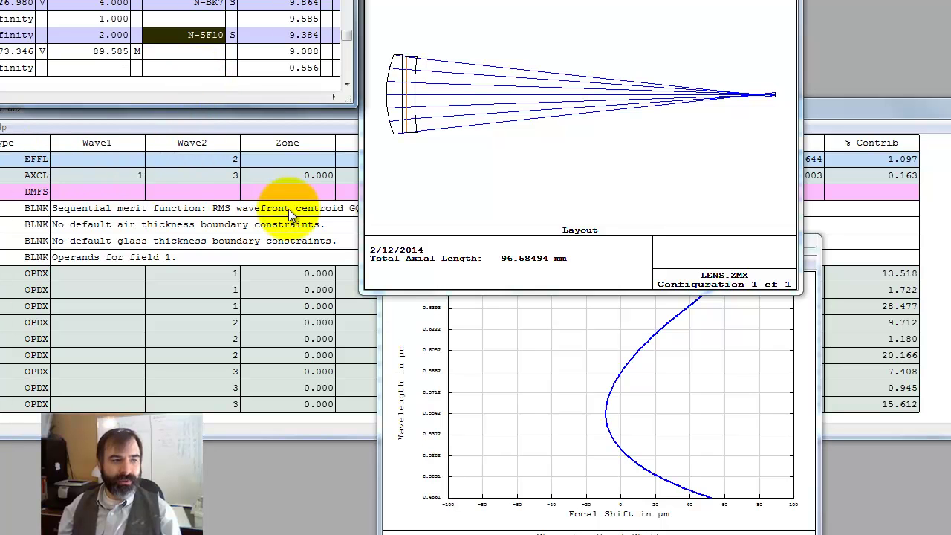
Step: Skip local optimization and start a Hammer Optimization run from Tools > Design
key("ctrl+o")
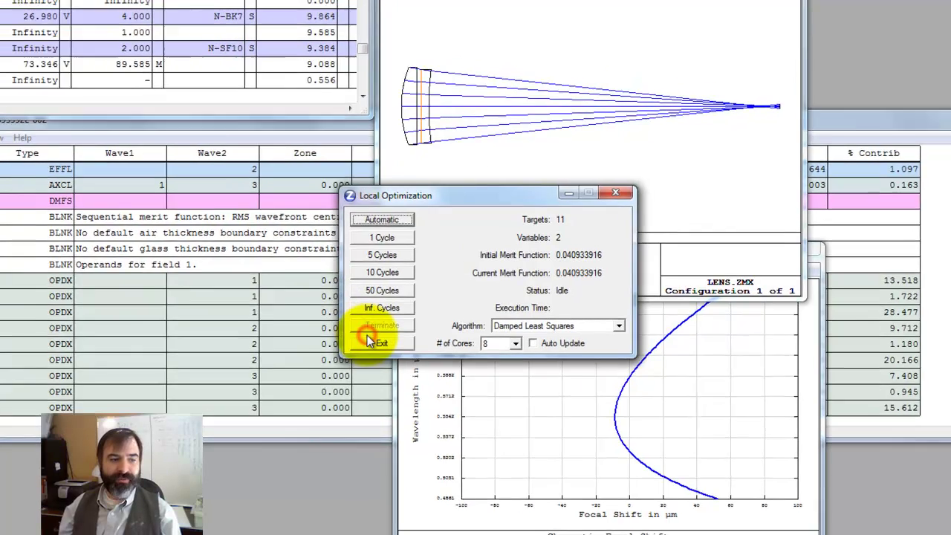
left_click(364, 338)
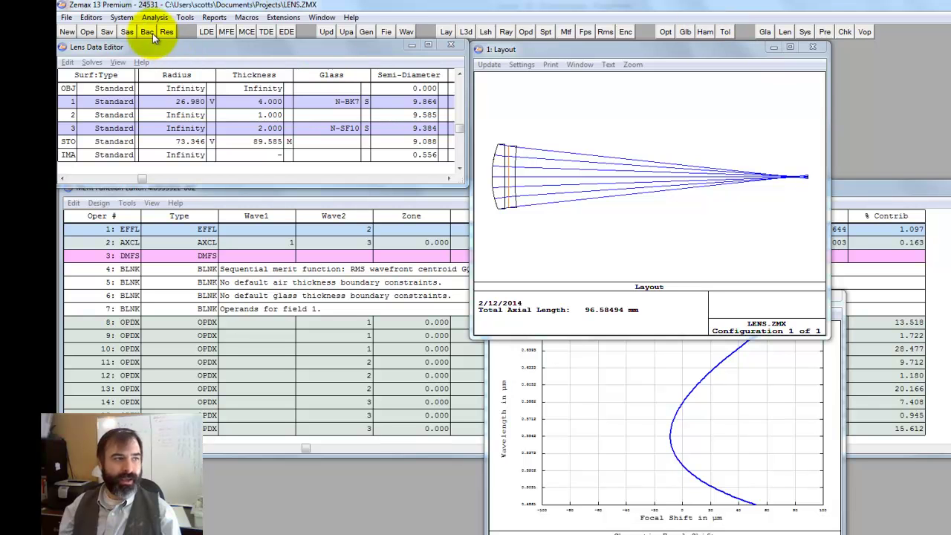
left_click(185, 17)
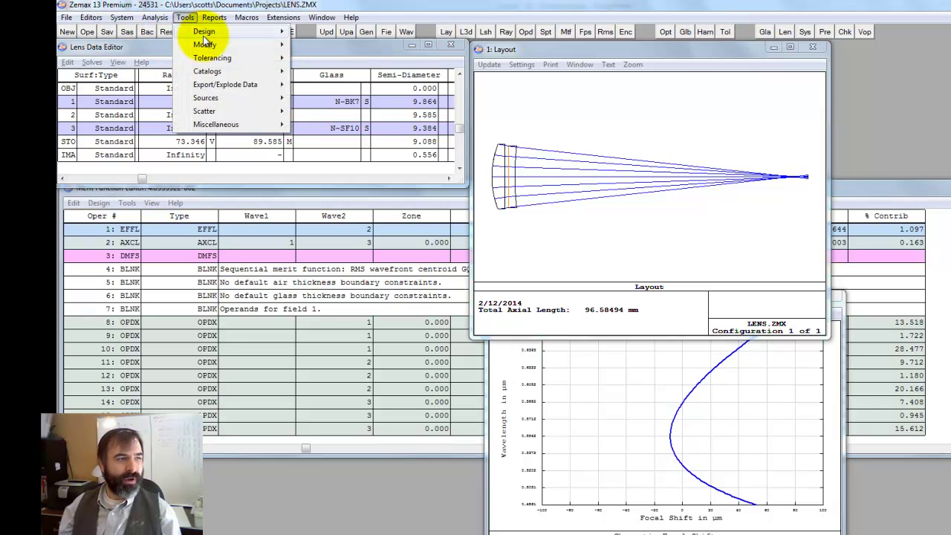
mouse_move(202, 34)
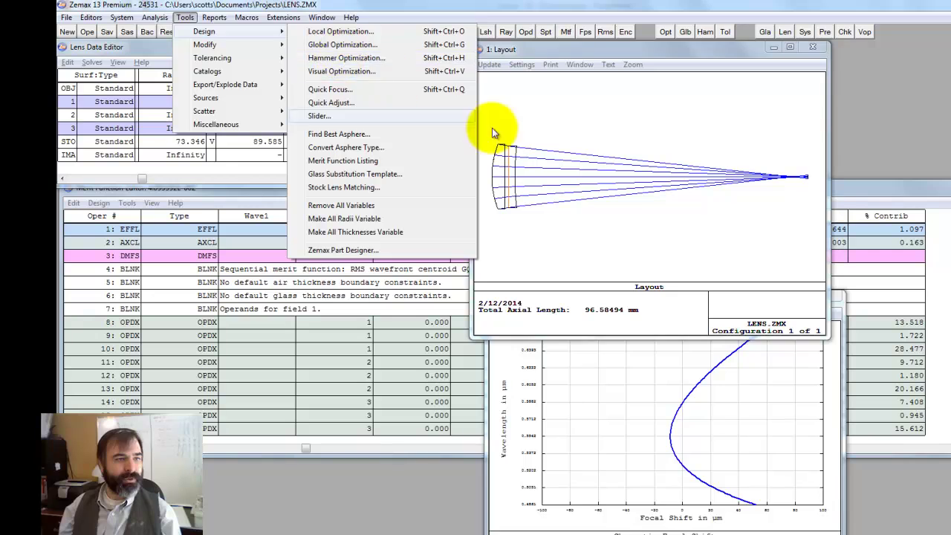
left_click(617, 232)
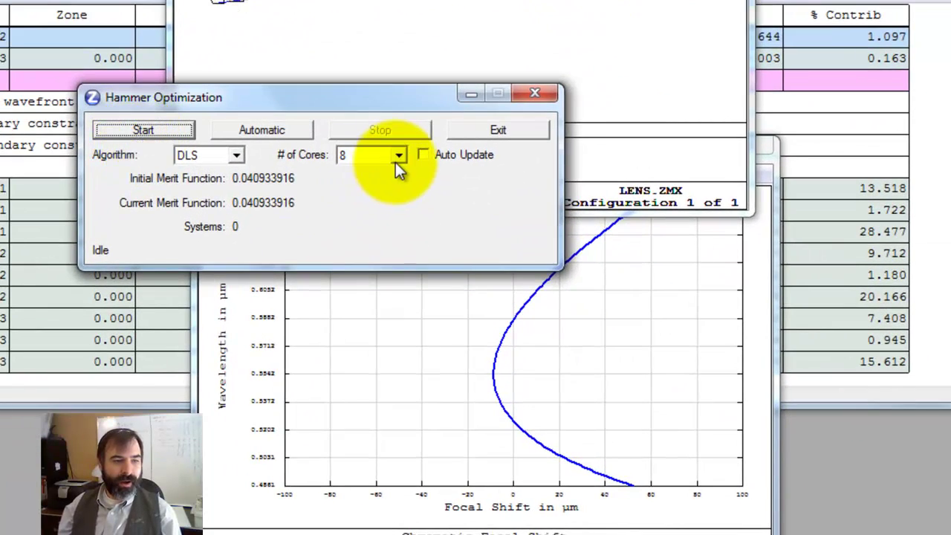
left_click(178, 131)
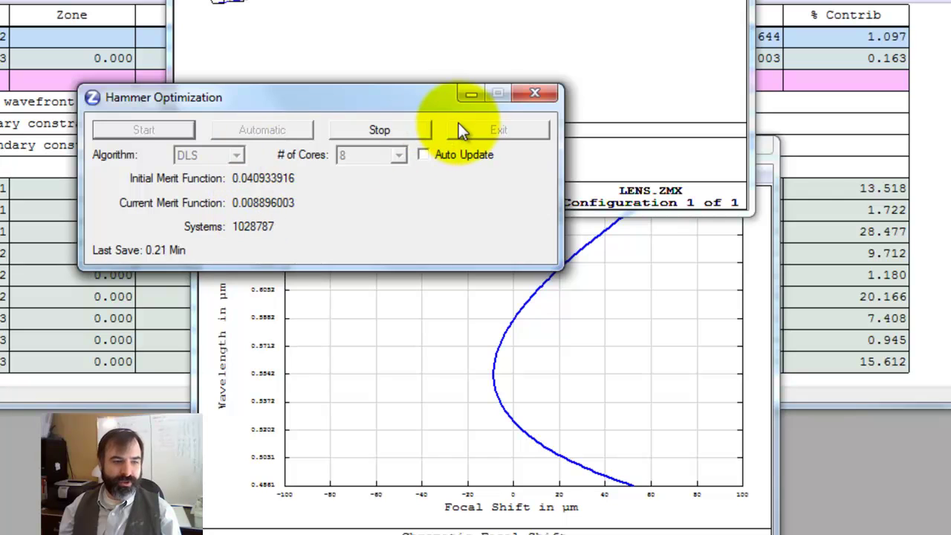
Step: Stop and exit the Hammer run, keeping the new glasses, and inspect surface 3's SF59
left_click(380, 130)
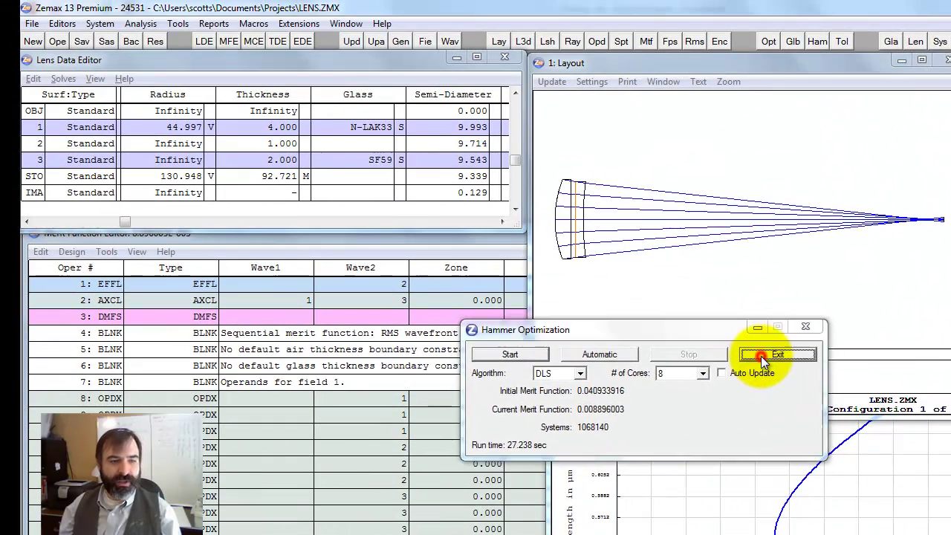
left_click(761, 356)
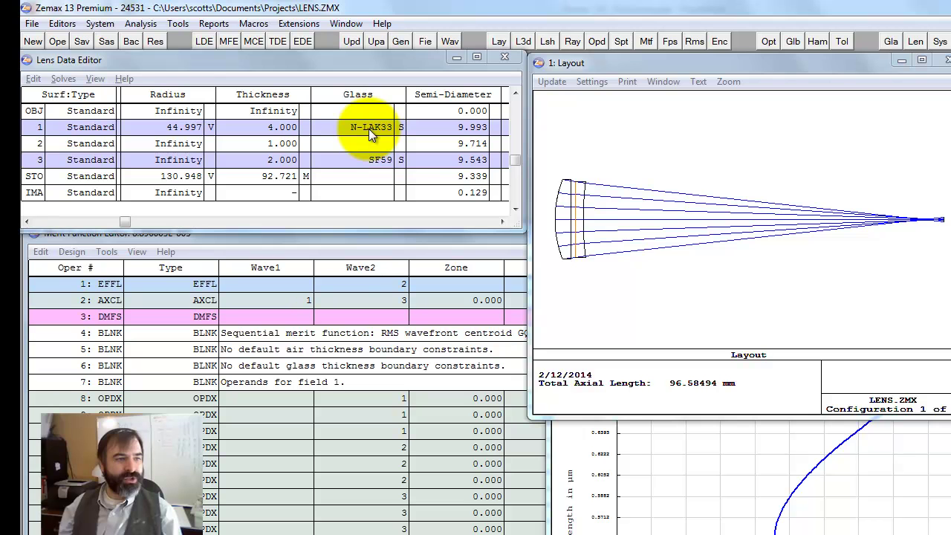
left_click(382, 166)
Step: Redraw the layout and read the chromatic focal shift values across wavelengths
double_click(598, 209)
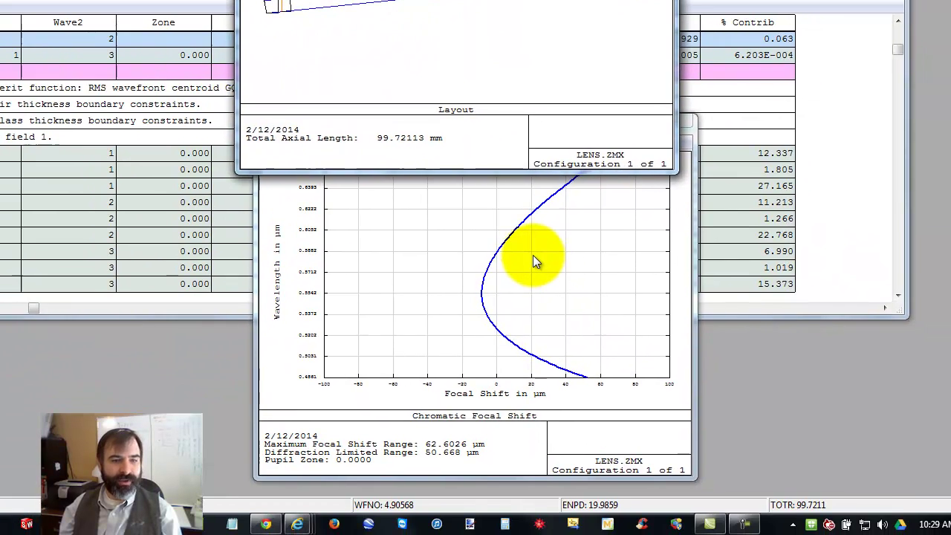
left_click(662, 363)
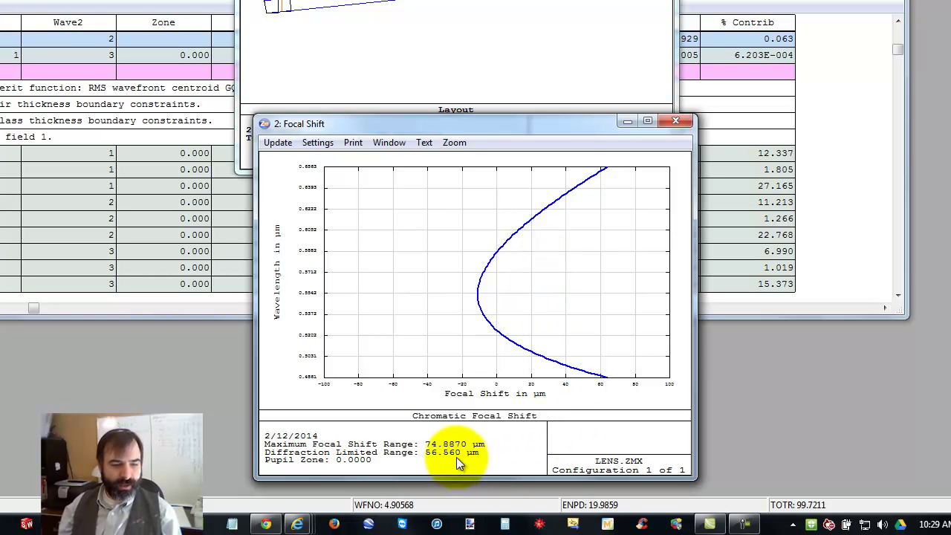
left_click_drag(521, 335, 620, 160)
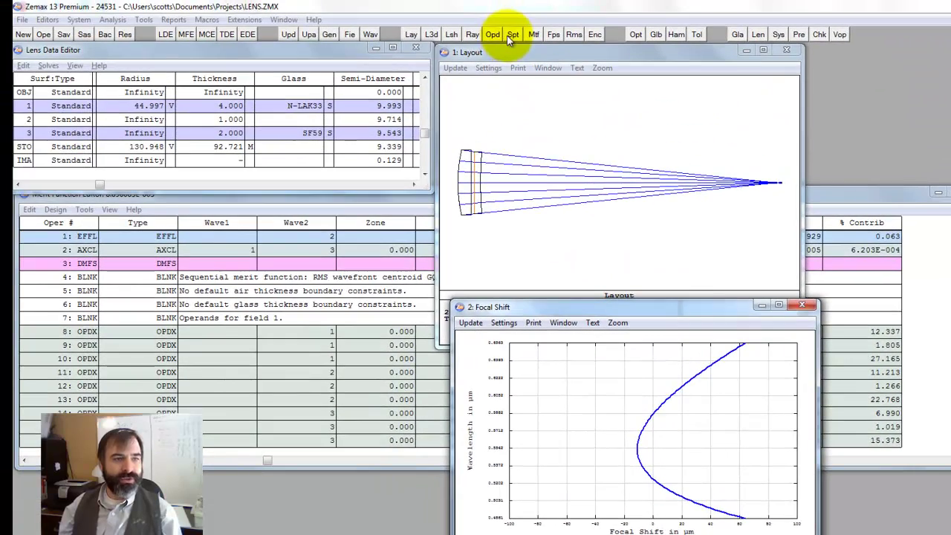
left_click(526, 170)
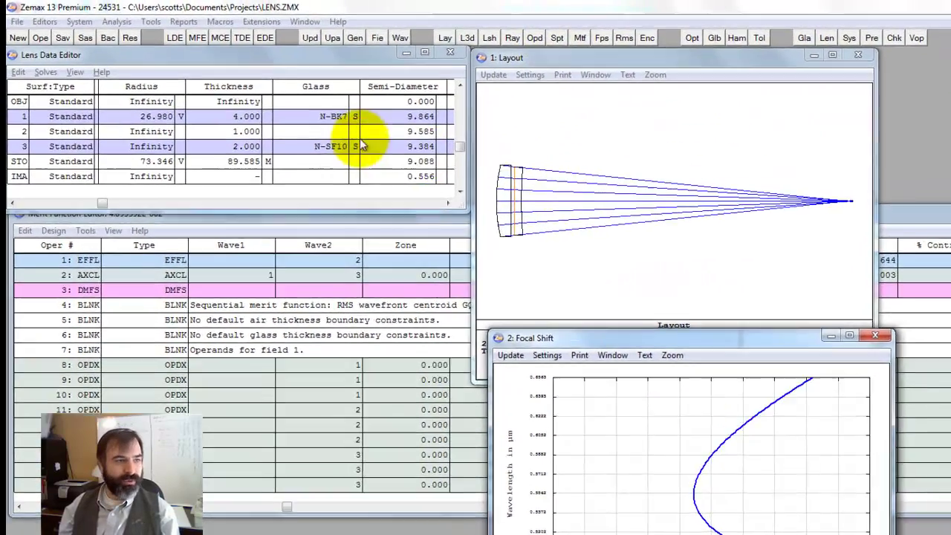
Step: Open the Spot Diagram, read its 287.896 µm RMS radius, and move it lower left
left_click(581, 37)
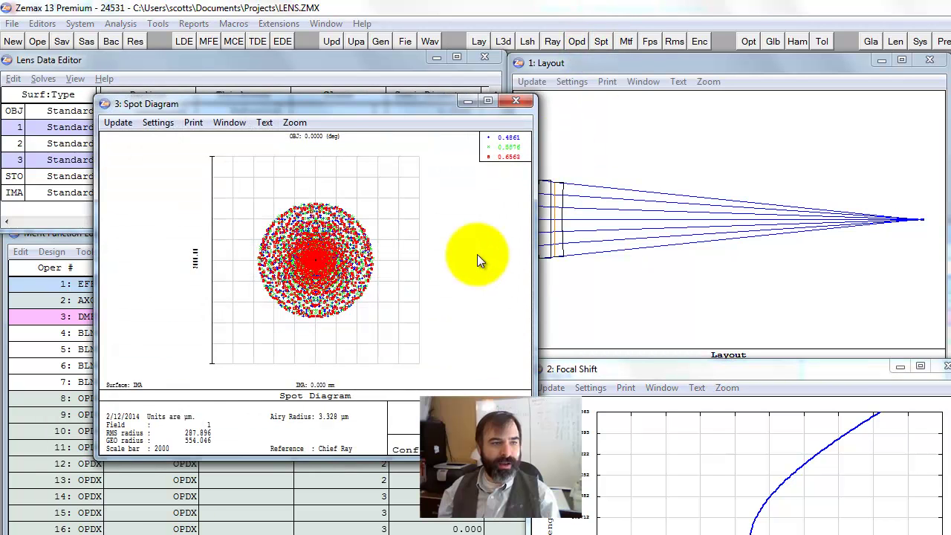
left_click(464, 255)
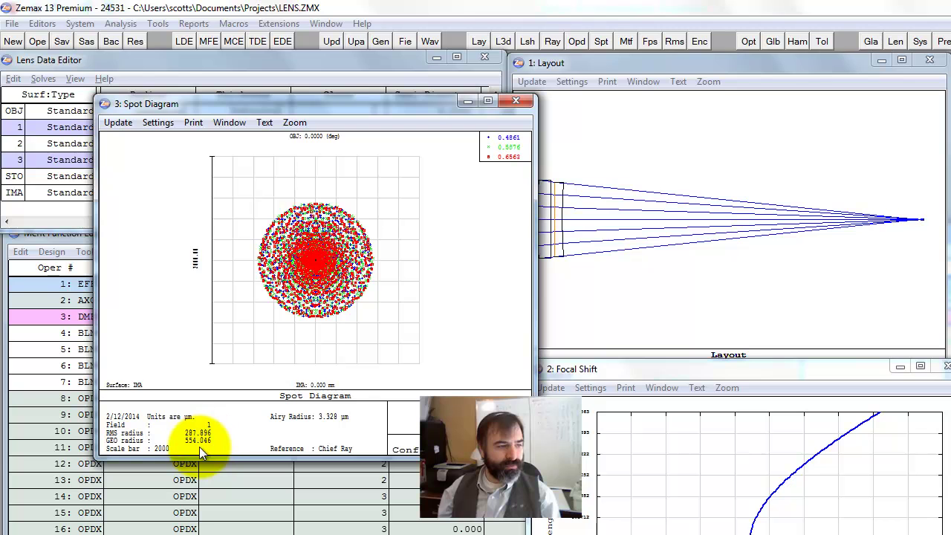
left_click(349, 275)
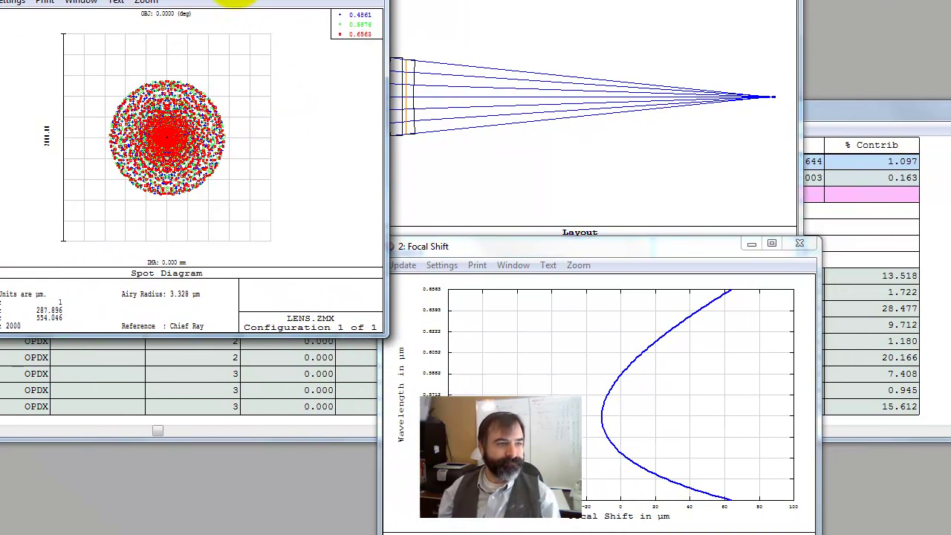
left_click_drag(351, 74, 318, 315)
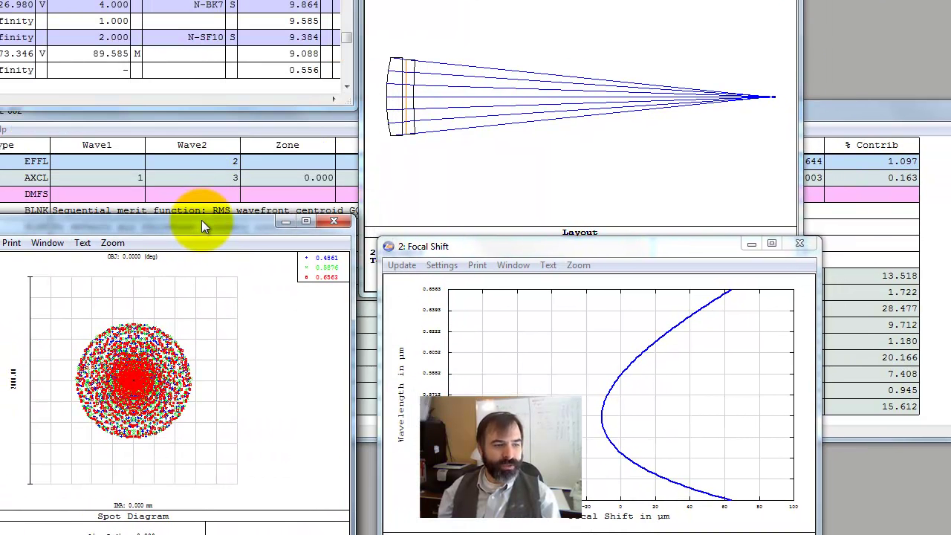
Step: Run Hammer optimization again with Ctrl+H, then stop it and keep the result
key("ctrl+h")
key("Return")
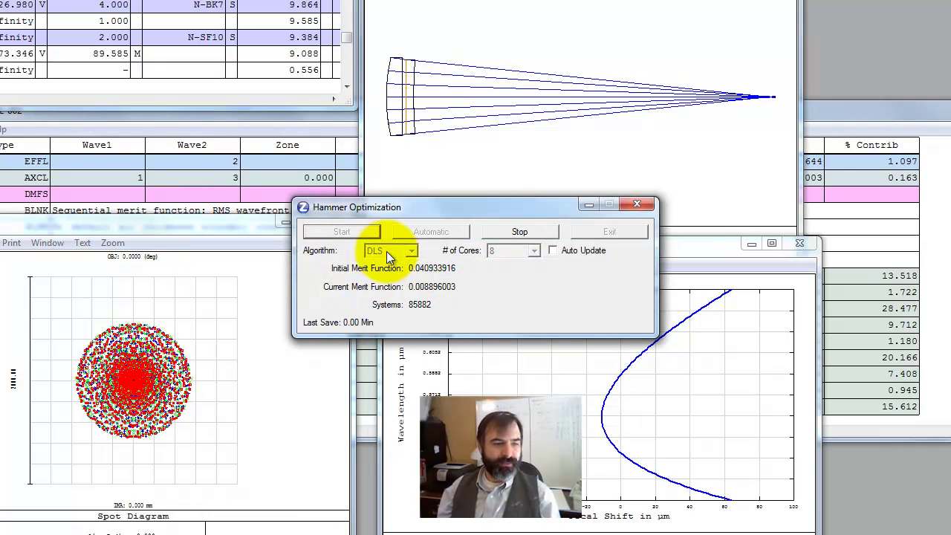
left_click(524, 233)
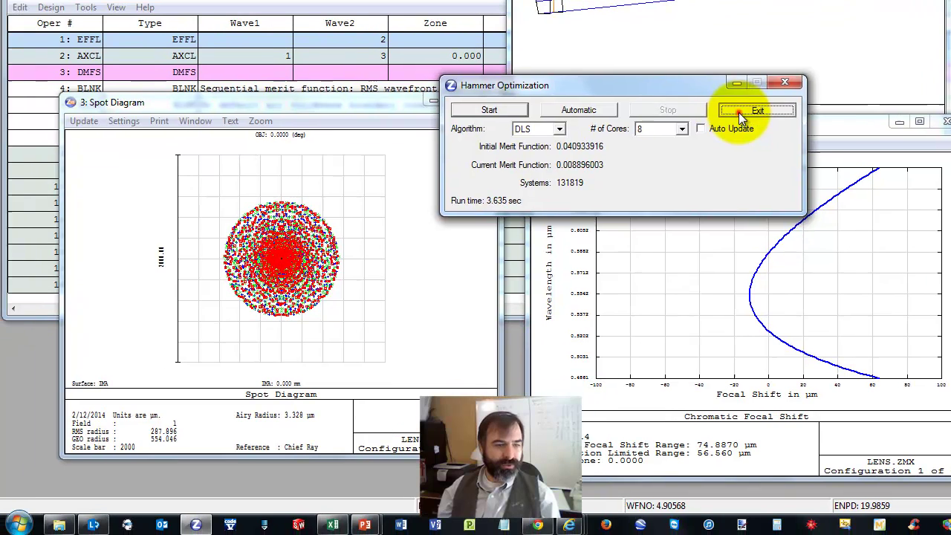
left_click(738, 113)
Step: Update the spot diagram to the new 64.784 µm RMS radius and check the focal shift plot
left_click(405, 223)
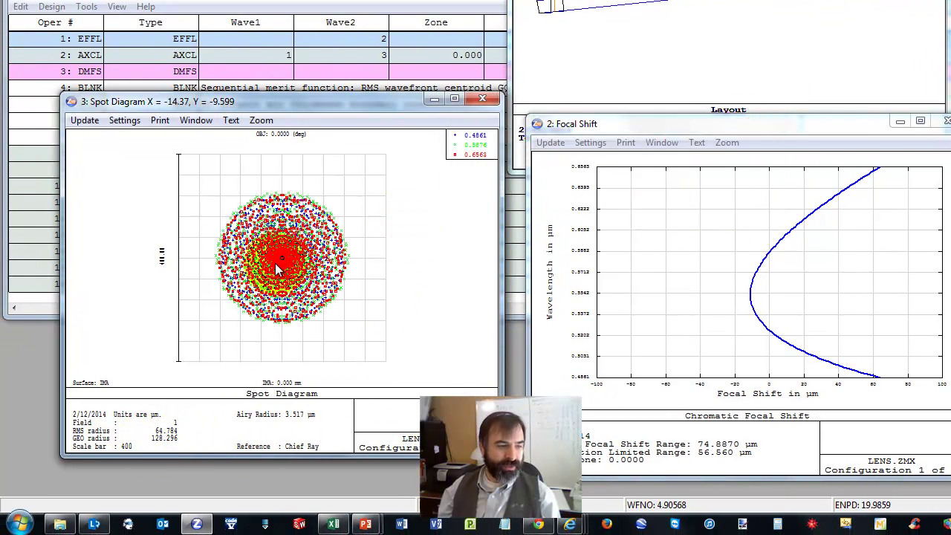
left_click(330, 236)
left_click(694, 250)
left_click(758, 63)
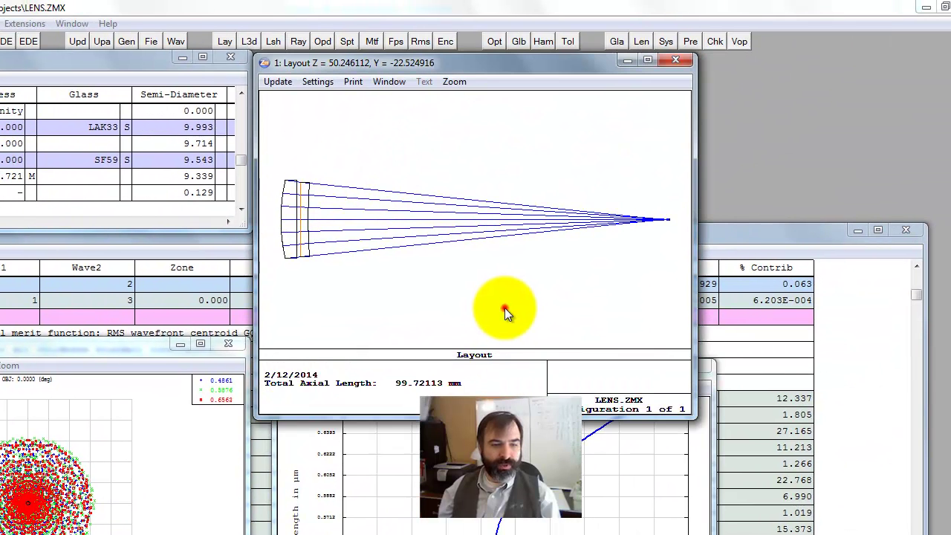